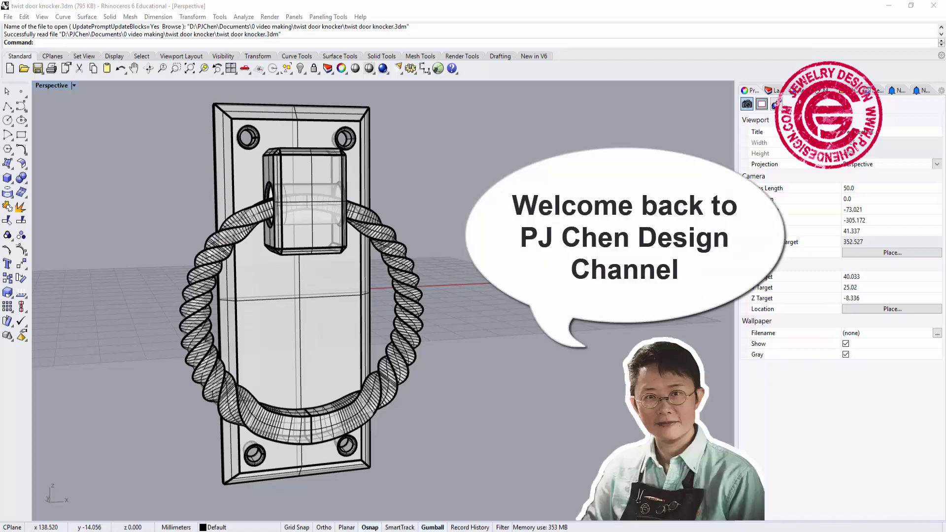
Orbit around the knocker model to study its left, right and side views
key("Right")
key("Right")
key("Right")
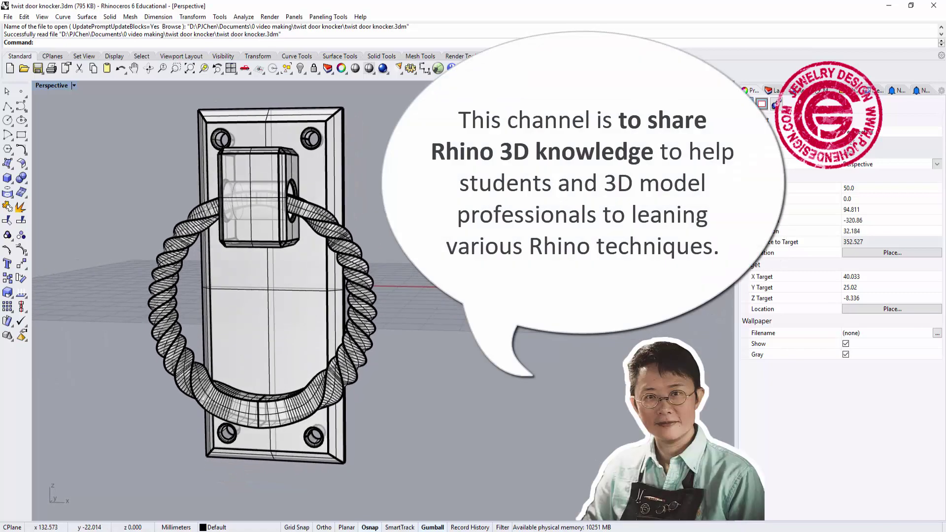
key("Left")
key("Left")
key("Left")
key("Left")
key("Left")
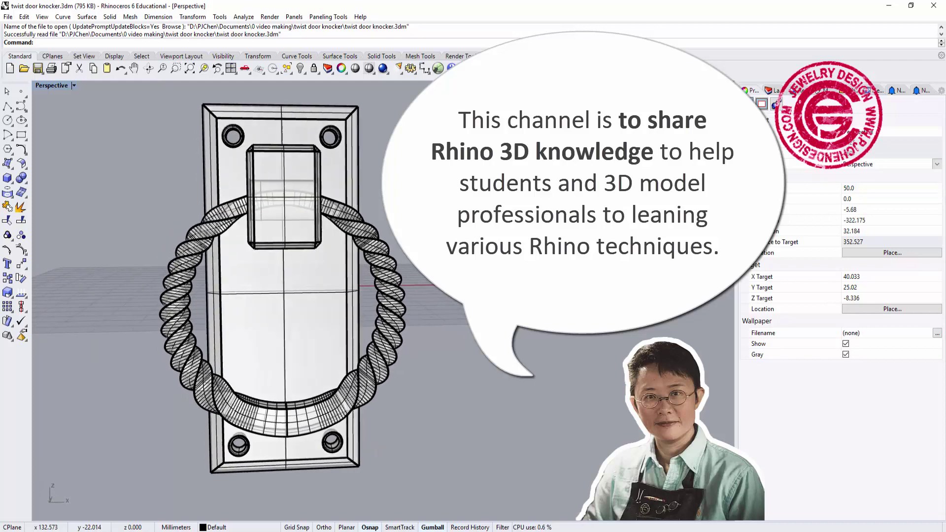
key("Left")
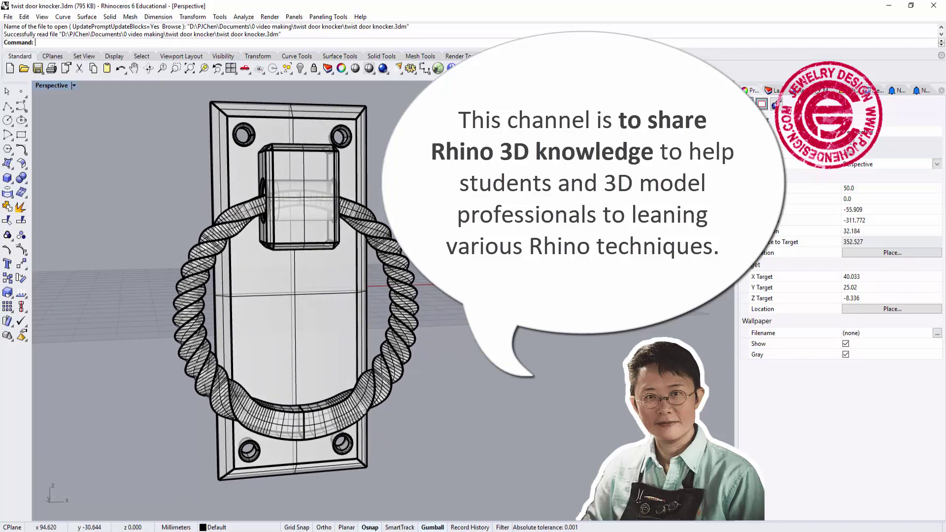
mouse_move(567, 291)
right_mouse_down()
mouse_move(585, 294)
mouse_move(481, 296)
mouse_move(557, 287)
mouse_move(534, 289)
right_mouse_up()
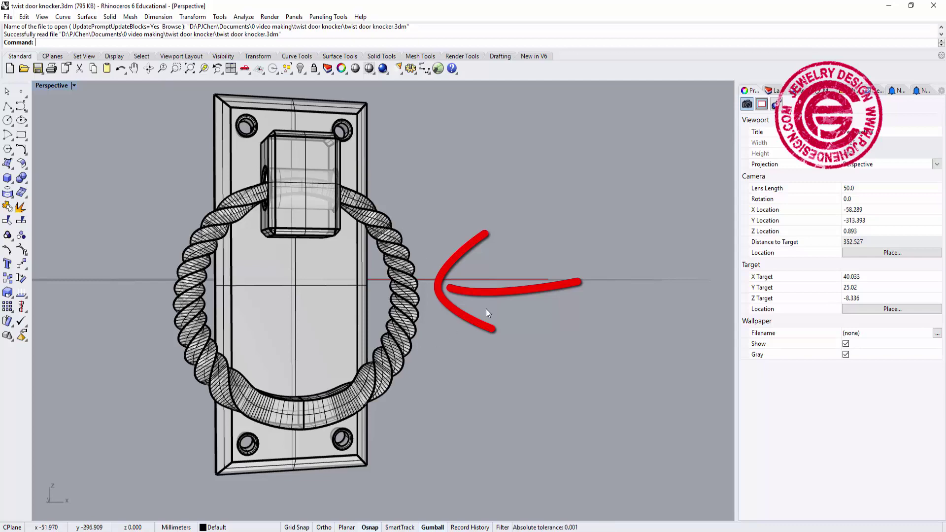
mouse_move(527, 302)
right_mouse_down()
mouse_move(402, 306)
mouse_move(521, 303)
right_mouse_up()
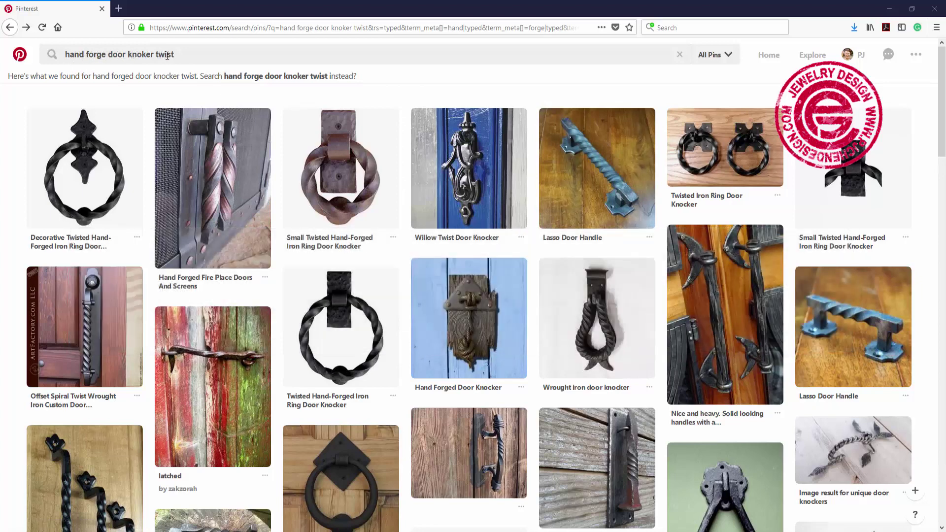
scroll(444, 241, "down", 3)
scroll(444, 242, "down", 3)
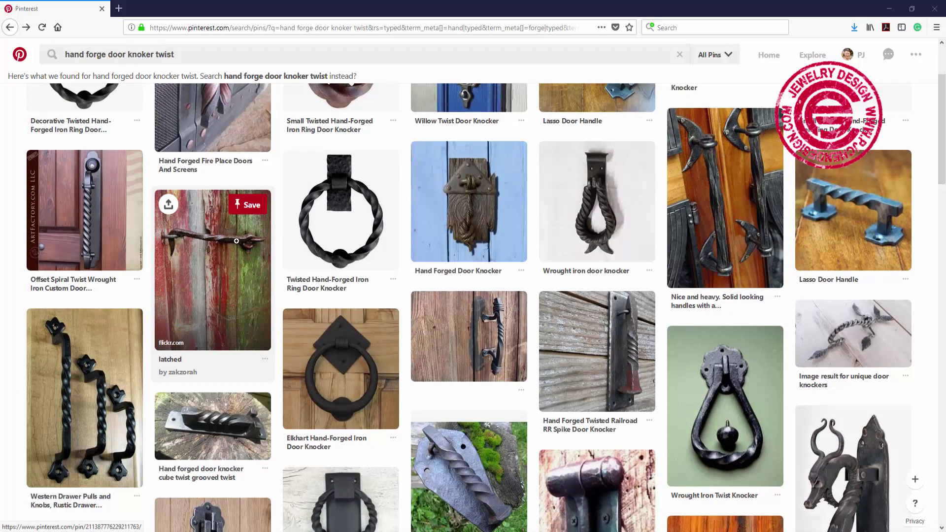
scroll(237, 242, "down", 3)
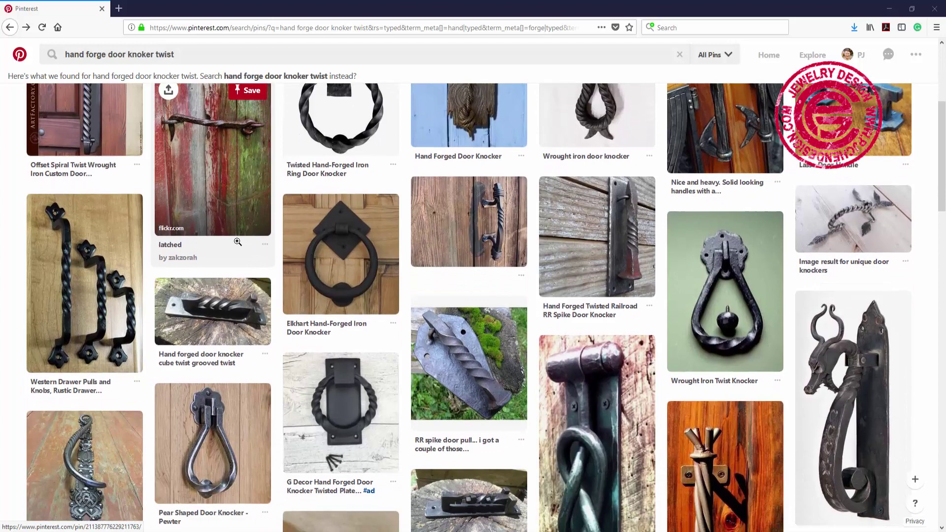
scroll(237, 238, "down", 2)
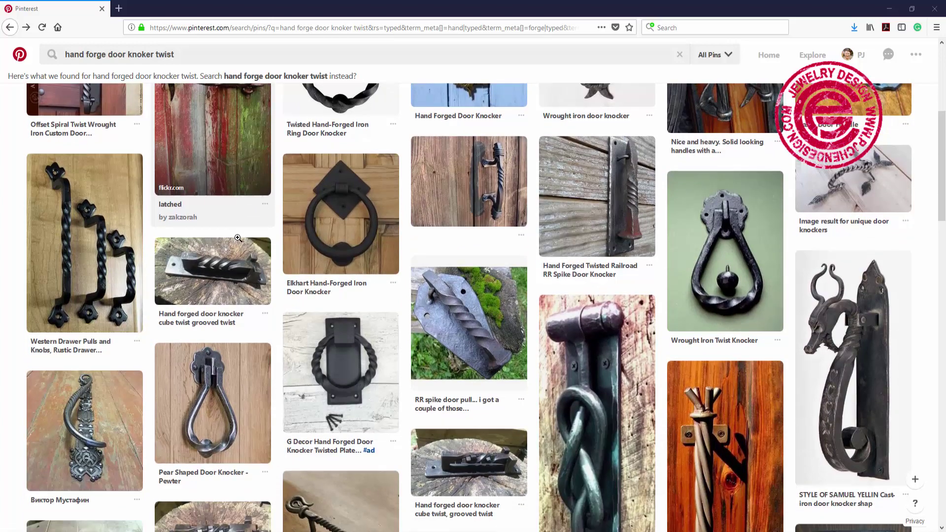
scroll(238, 242, "down", 1)
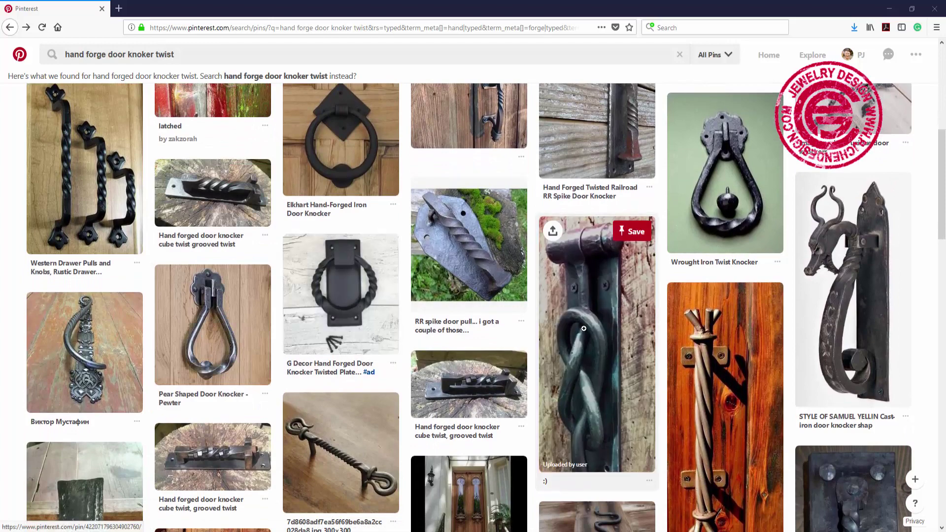
scroll(584, 329, "down", 1)
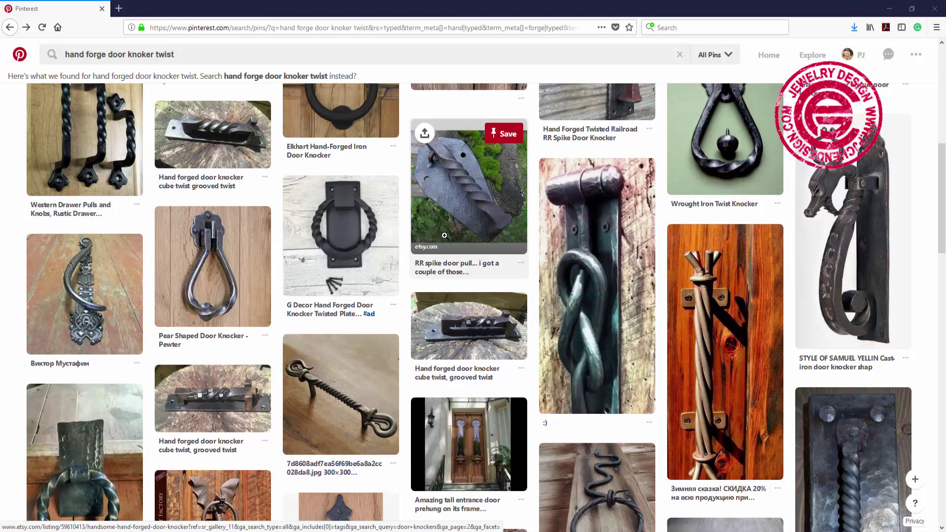
Open the G Decor hand-forged door knocker pin from the search results
left_click(360, 236)
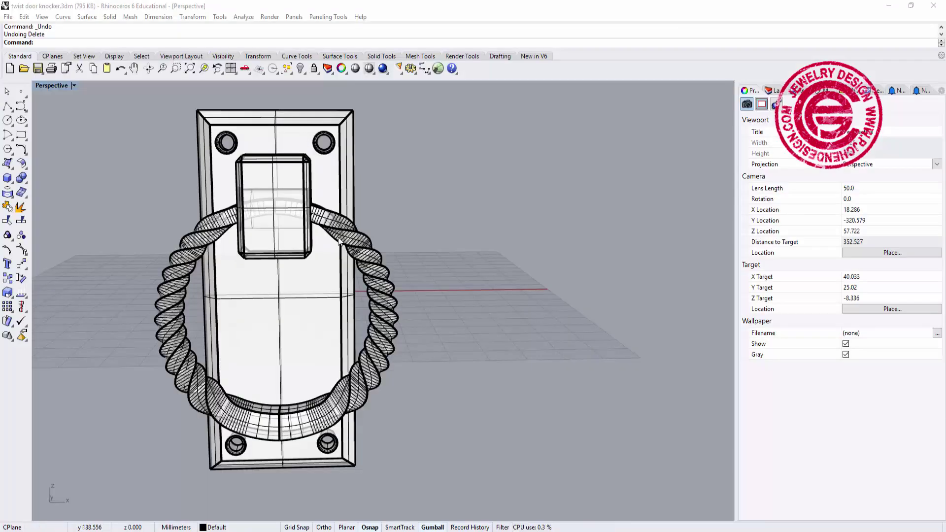
Hide the knocker's back plate polysurface so only the twisted ring shows
right_click_drag(457, 203, 446, 194)
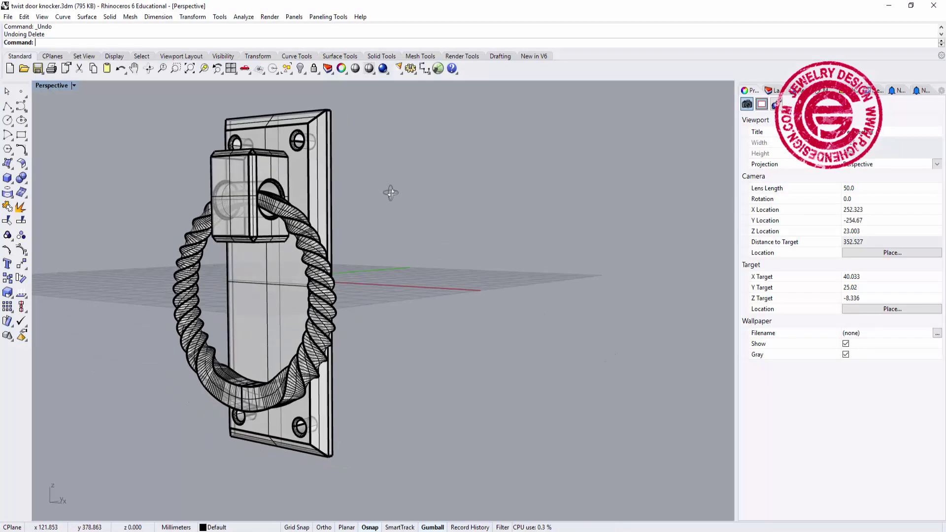
left_click(341, 153)
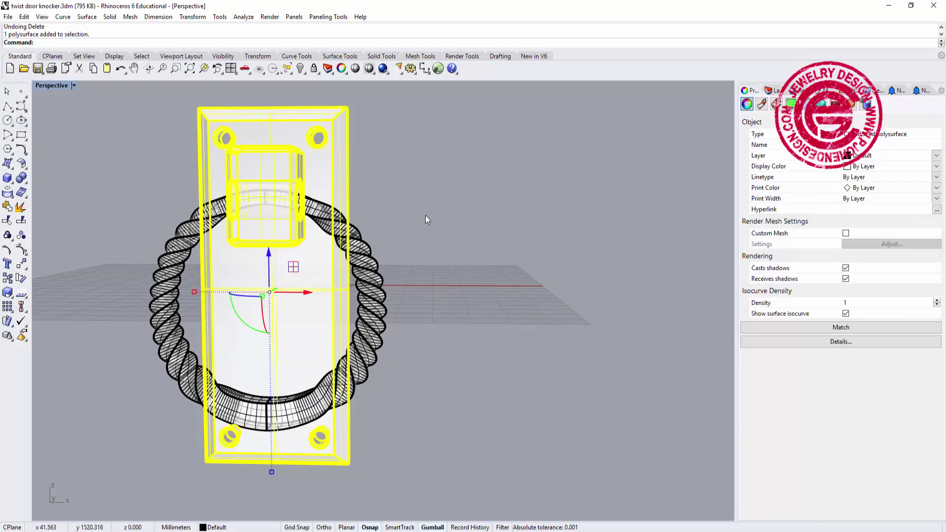
type("hide")
key("Return")
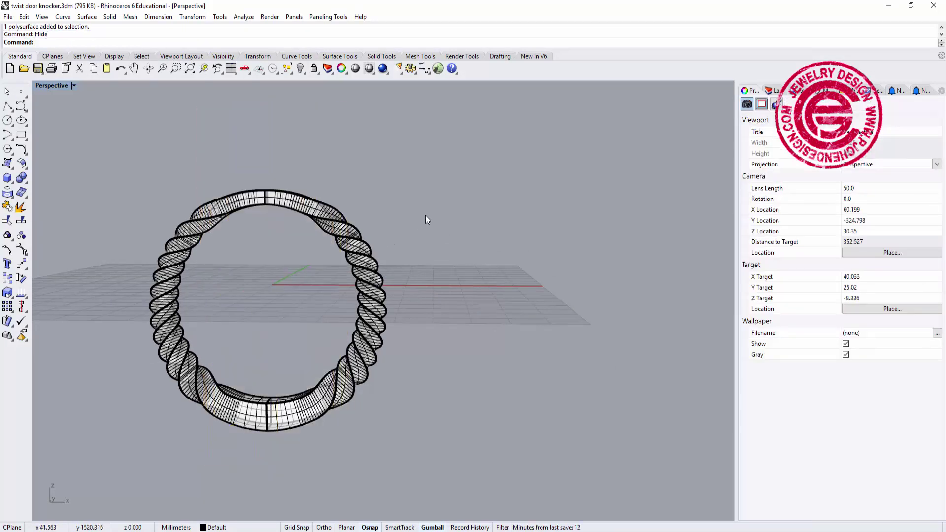
Orbit around the twisted rope ring to study its form
right_click_drag(425, 219, 444, 222)
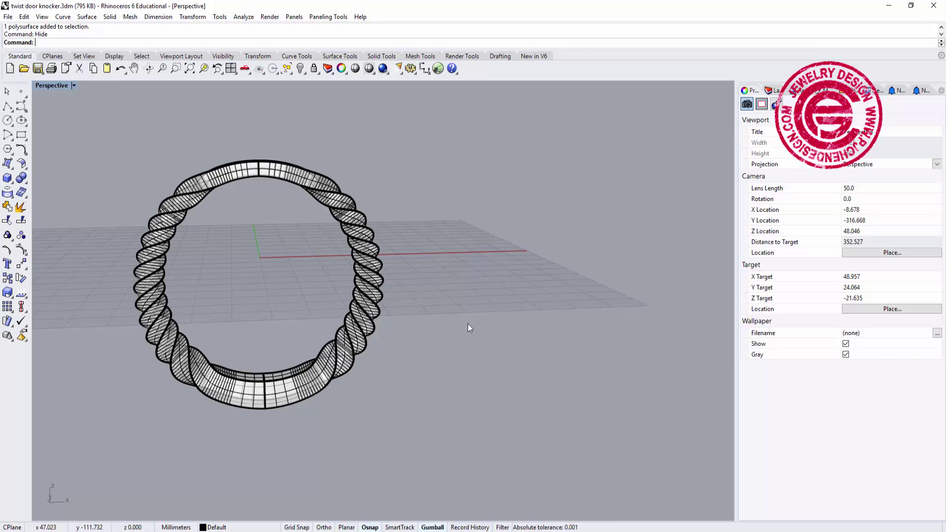
mouse_move(467, 324)
right_mouse_down()
mouse_move(492, 319)
mouse_move(486, 323)
right_mouse_up()
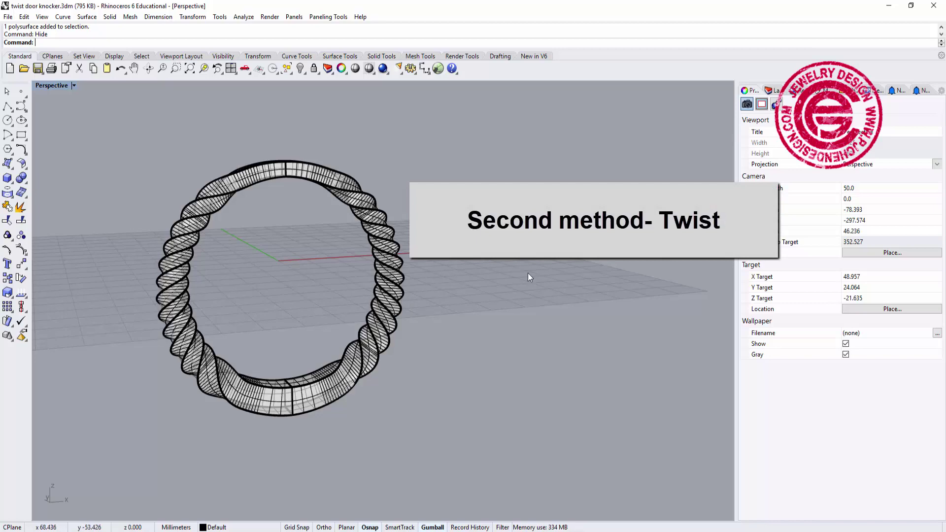
right_click_drag(527, 277, 510, 279)
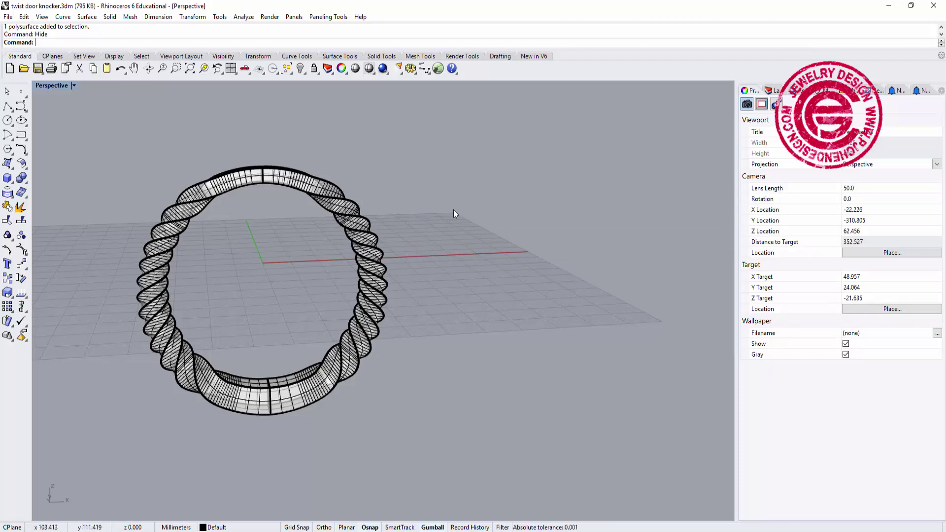
In the Top view, draw a circle of 1.5" radius centred on the origin (0)
key("ctrl+F1")
type("circle")
key("Return")
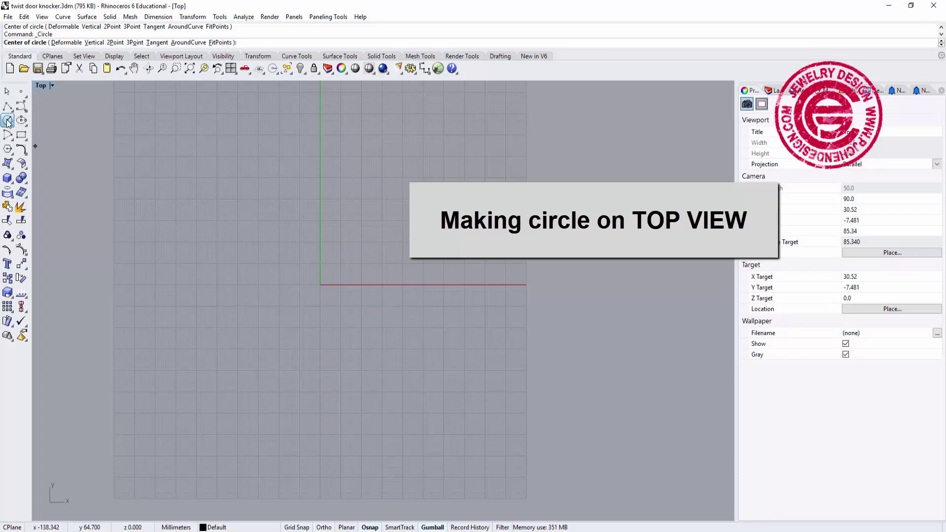
type("0")
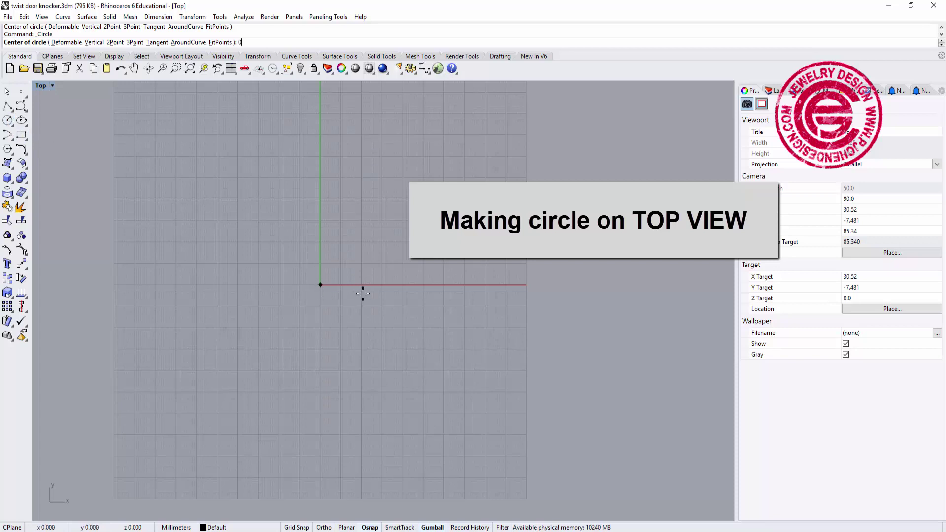
key("Return")
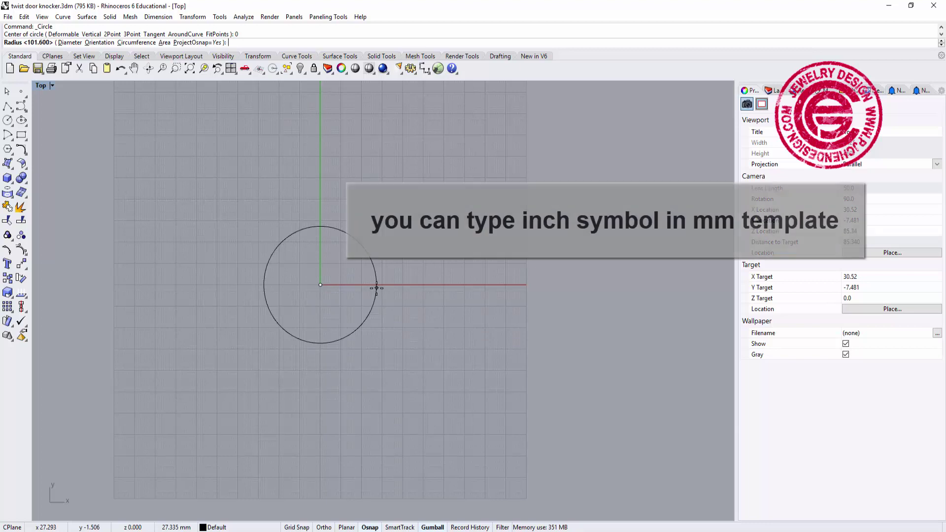
type("1.5")
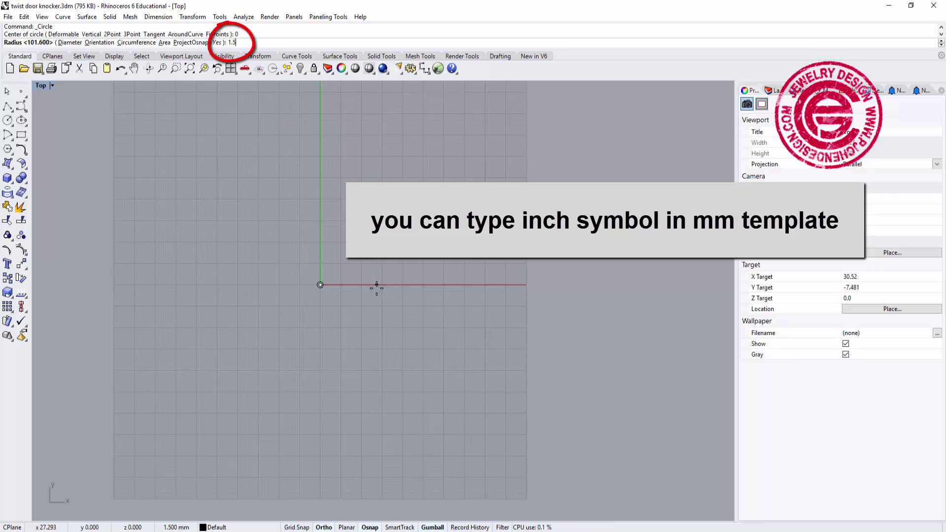
type("\"")
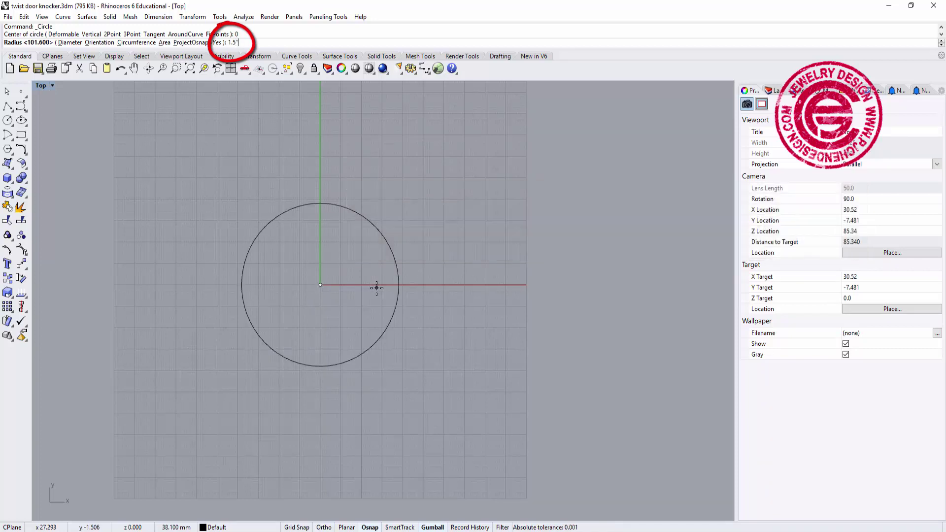
key("Return")
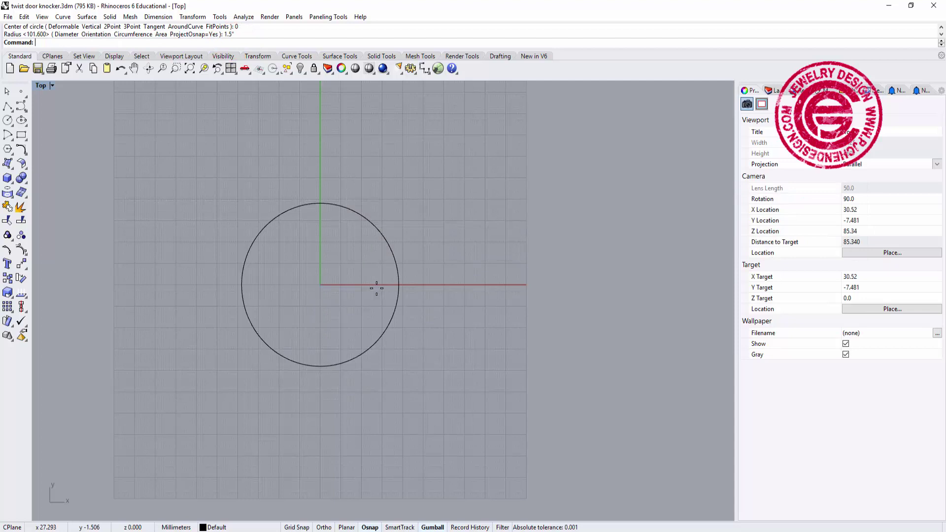
scroll(373, 267, "up", 2)
right_click_drag(374, 259, 337, 229)
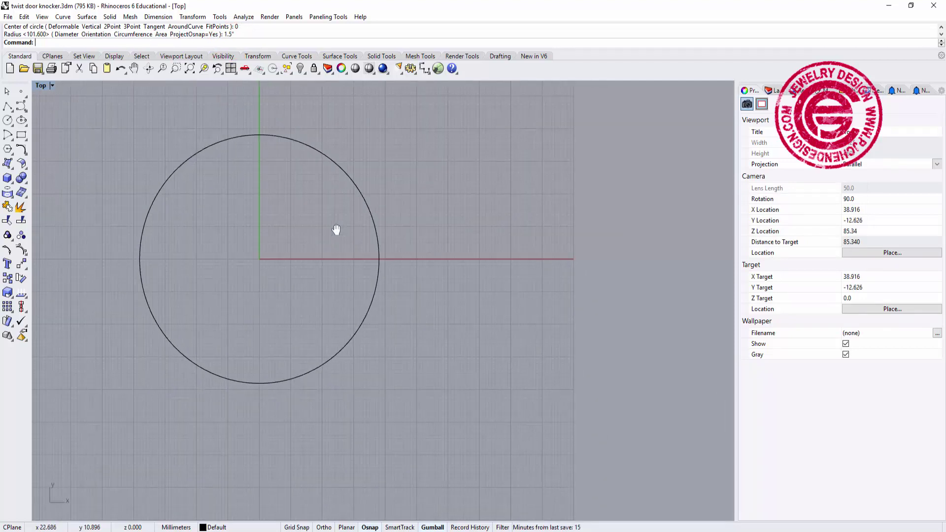
In the Right view, draw a centre rectangle as a square profile on the circle's bottom quadrant
double_click(41, 85)
mouse_move(507, 369)
right_mouse_down()
mouse_move(502, 400)
mouse_move(517, 366)
right_mouse_up()
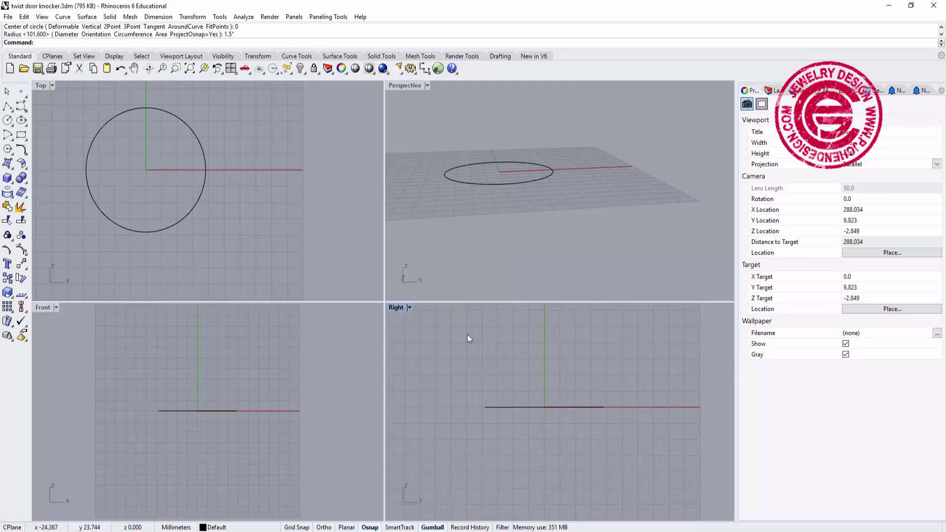
left_click(23, 139)
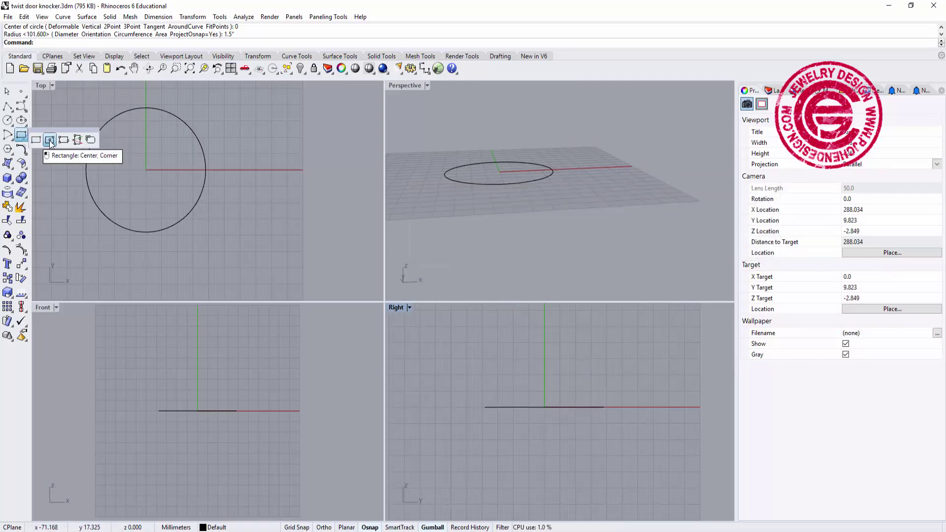
left_click(49, 140)
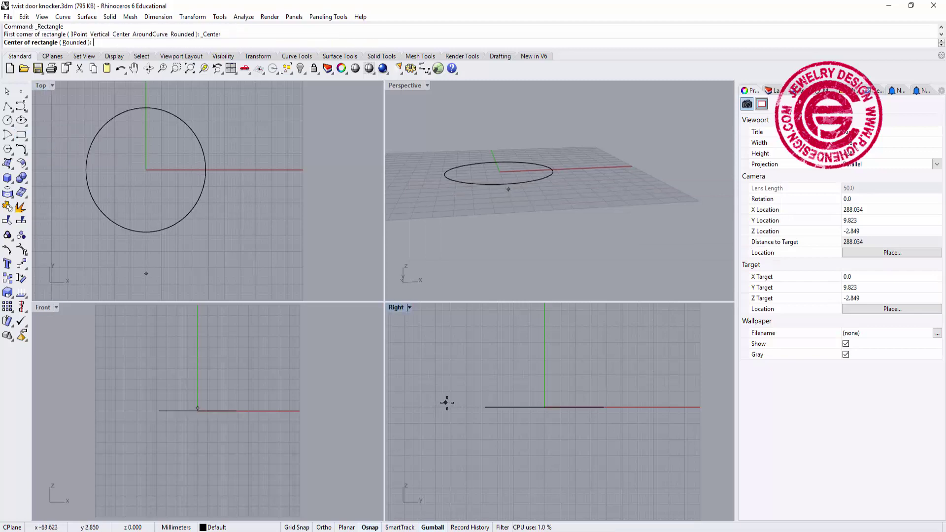
left_click(485, 408)
scroll(476, 391, "up", 1)
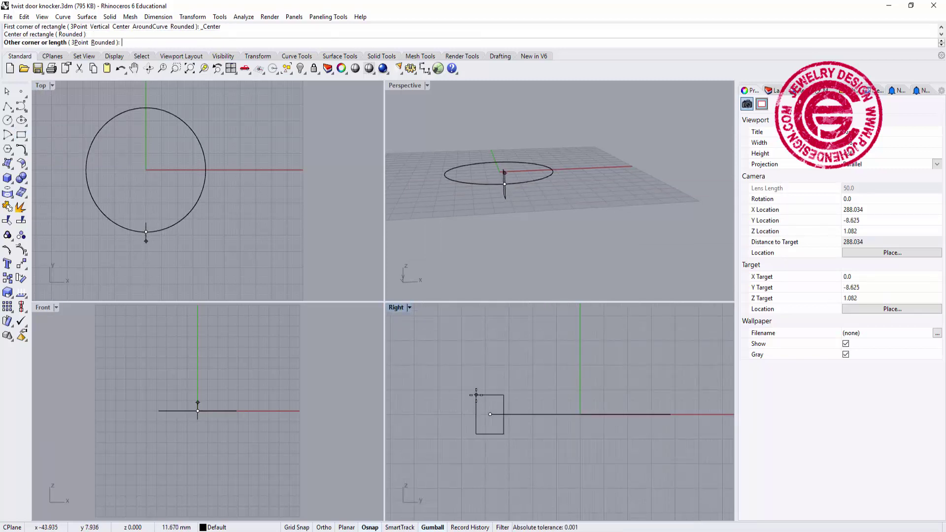
scroll(473, 398, "up", 1)
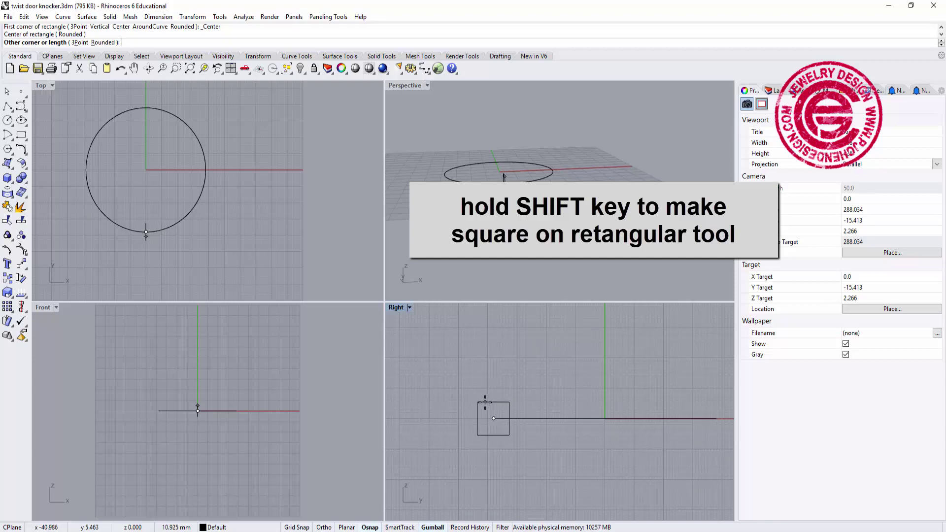
left_click(477, 402)
Frame the circle in the views and select the square profile at its bottom
right_click_drag(535, 402, 523, 374)
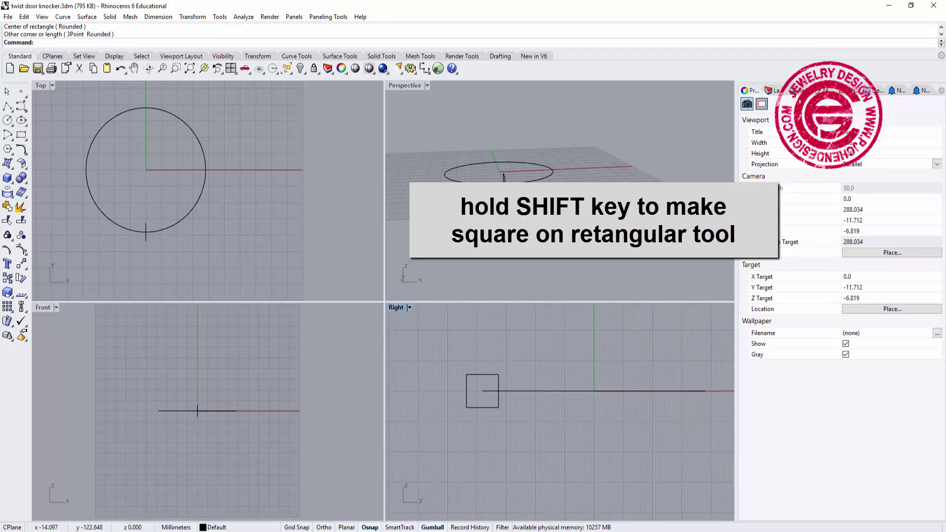
mouse_move(518, 221)
right_mouse_down()
mouse_move(532, 215)
mouse_move(591, 264)
mouse_move(544, 249)
mouse_move(542, 239)
right_mouse_up()
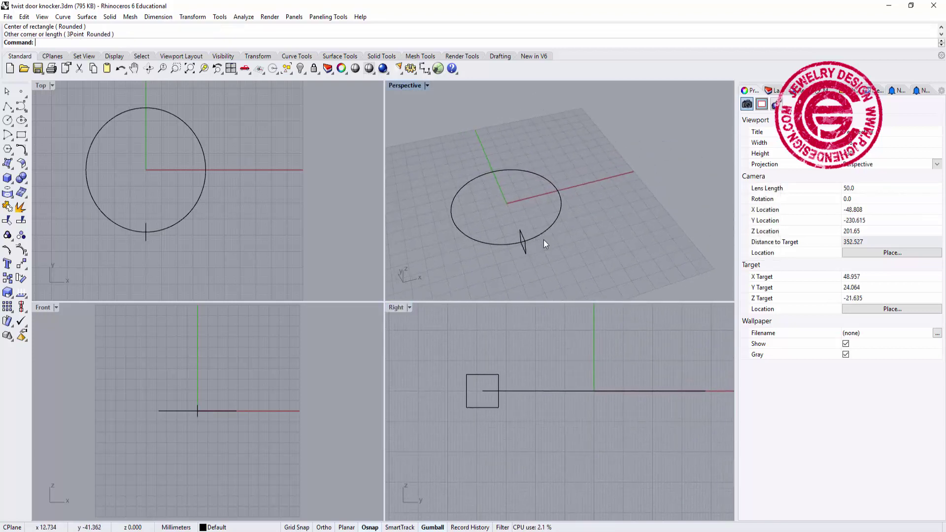
mouse_move(553, 204)
right_mouse_down()
mouse_move(487, 247)
mouse_move(520, 211)
mouse_move(513, 220)
right_mouse_up()
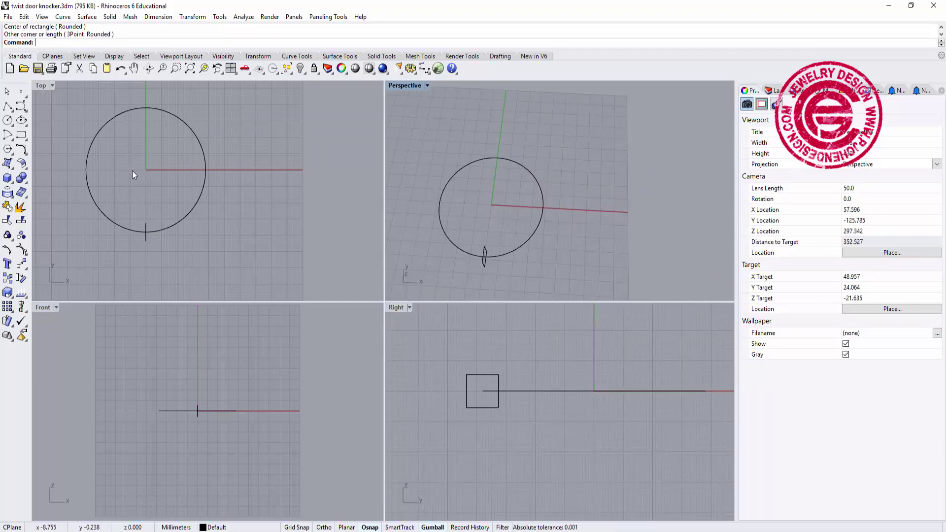
right_click_drag(151, 132, 170, 165)
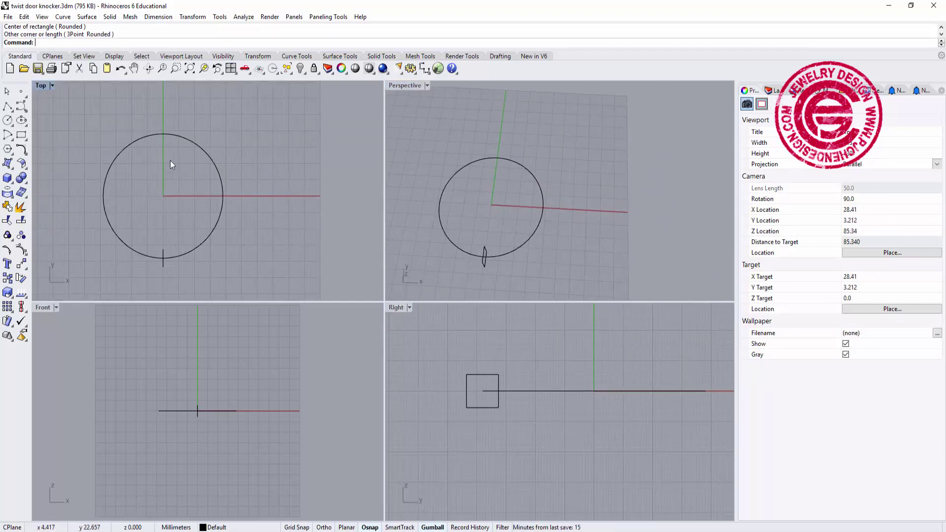
left_click(164, 254)
Copy the square profile from the circle's near quadrant to the opposite quadrant
right_click_drag(580, 264, 499, 158)
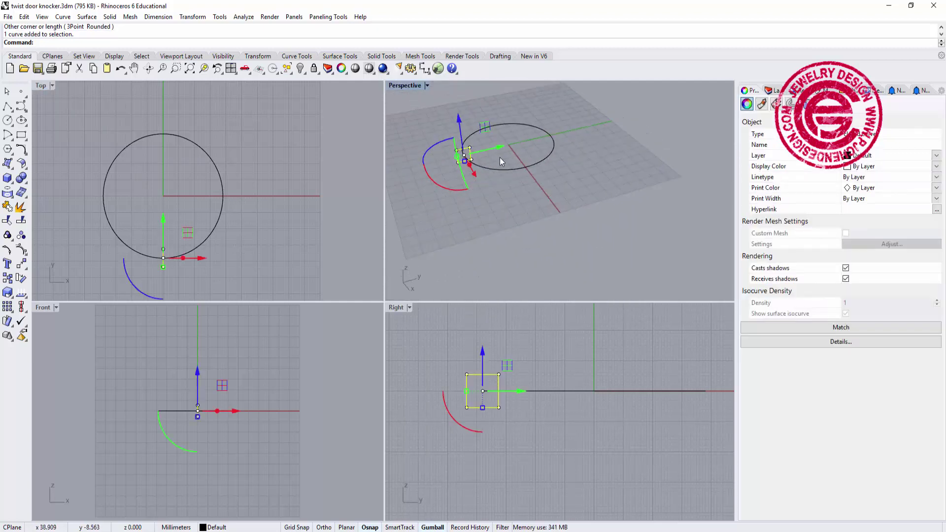
double_click(409, 86)
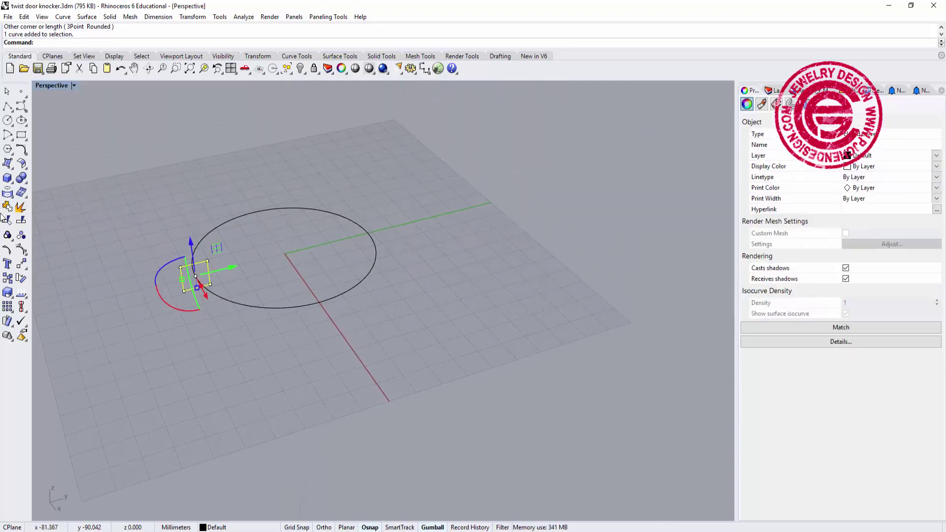
left_click(7, 278)
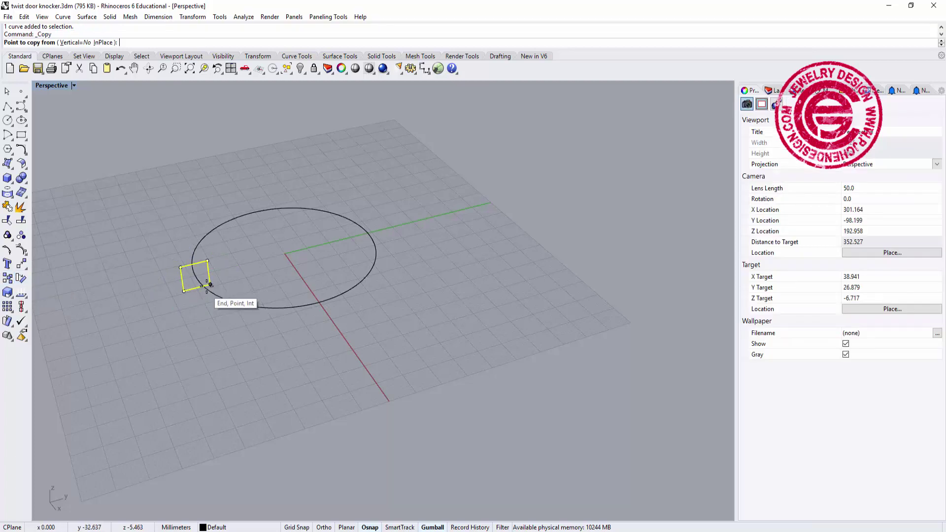
left_click(194, 276)
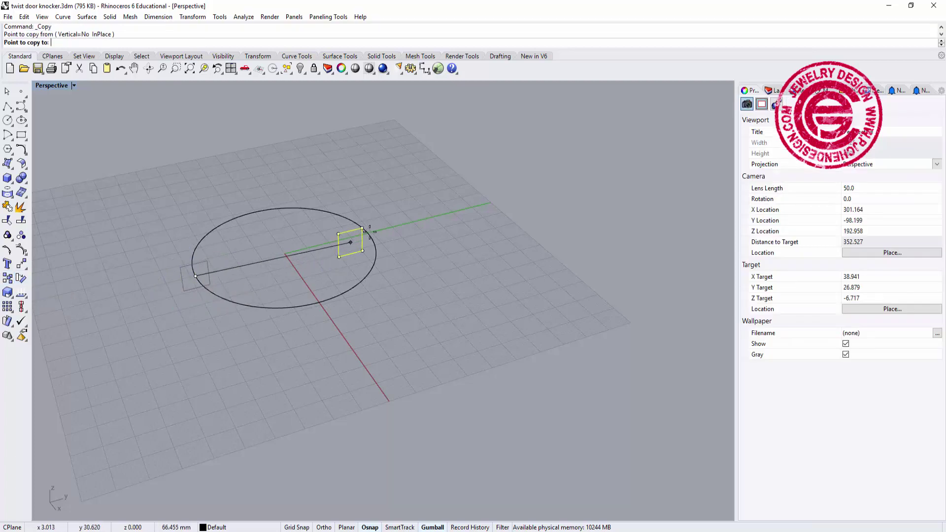
left_click(368, 231)
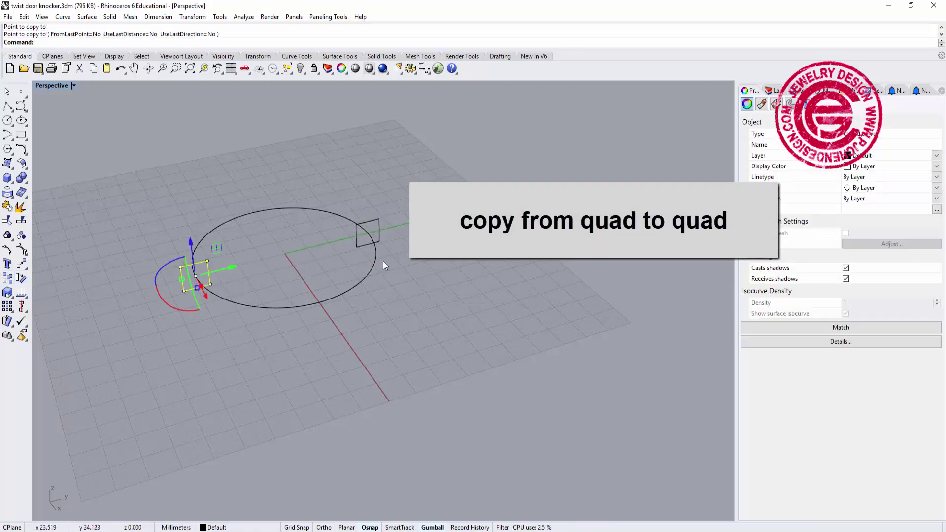
Shrink the copied square uniformly in 3D with the gumball scale handle
right_click_drag(383, 261, 318, 264)
left_click(355, 229)
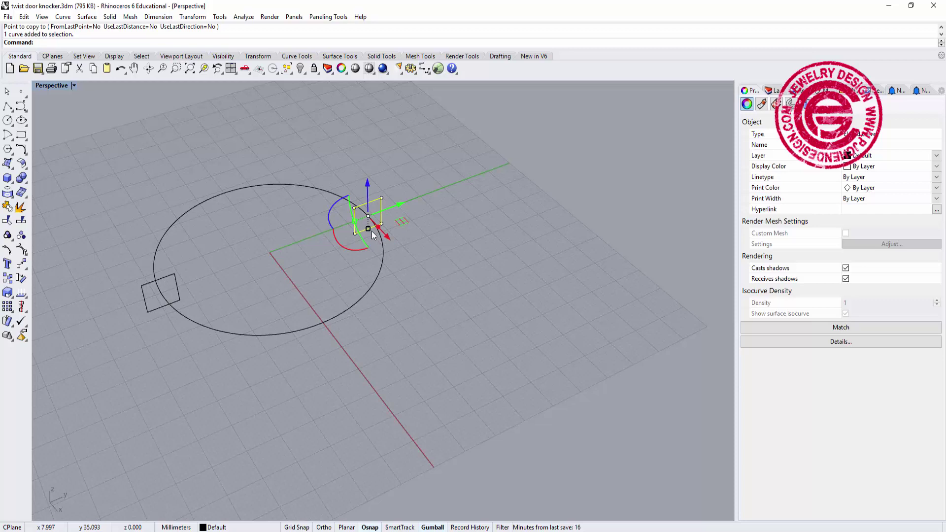
scroll(364, 229, "up", 3)
scroll(365, 229, "up", 2)
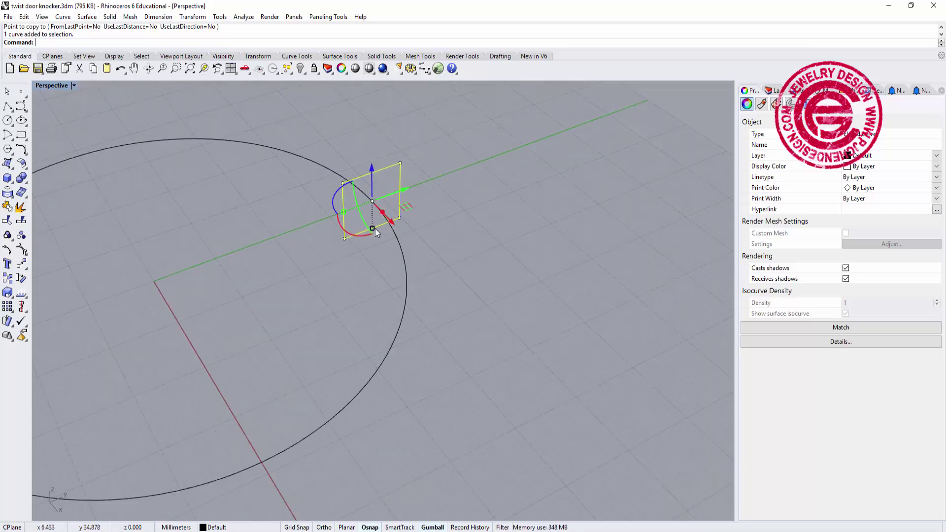
left_click_drag(372, 229, 373, 220)
scroll(436, 298, "down", 3)
scroll(436, 298, "down", 2)
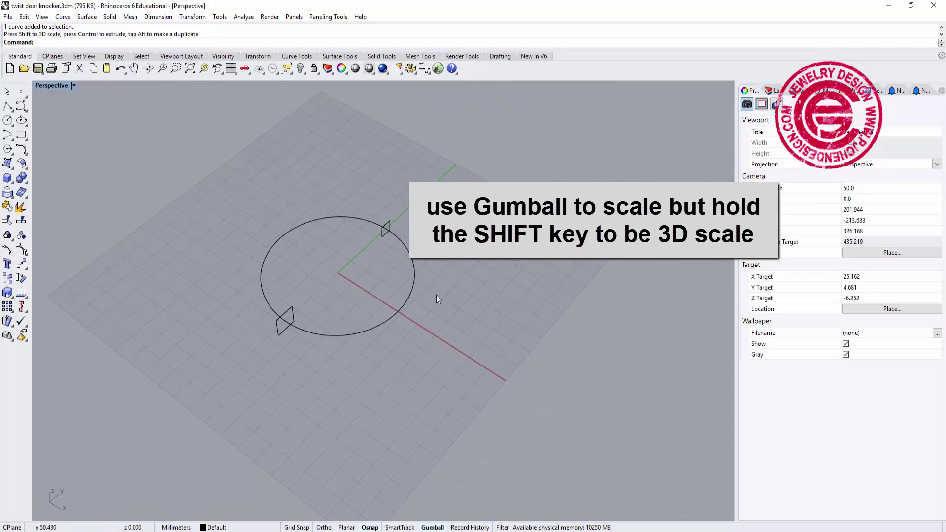
right_click_drag(337, 271, 335, 254)
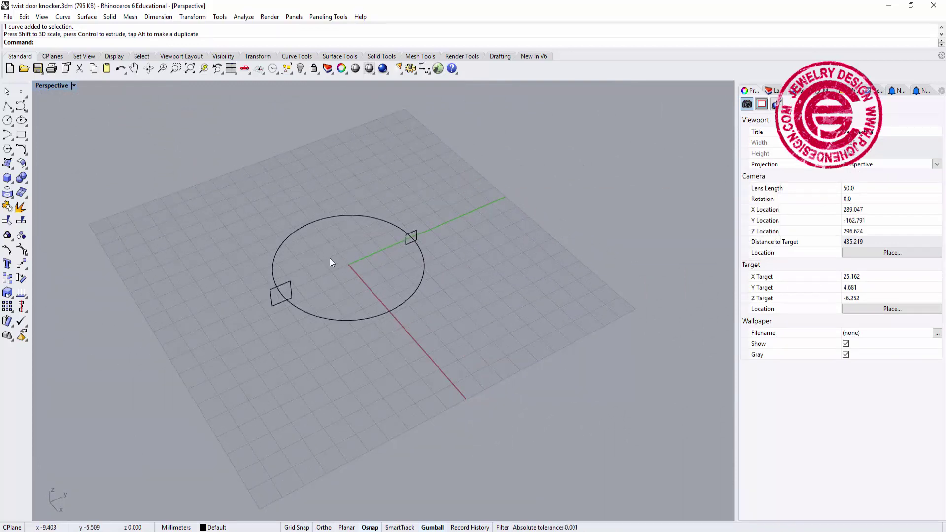
right_click_drag(405, 277, 323, 253)
scroll(324, 265, "up", 3)
scroll(323, 268, "up", 2)
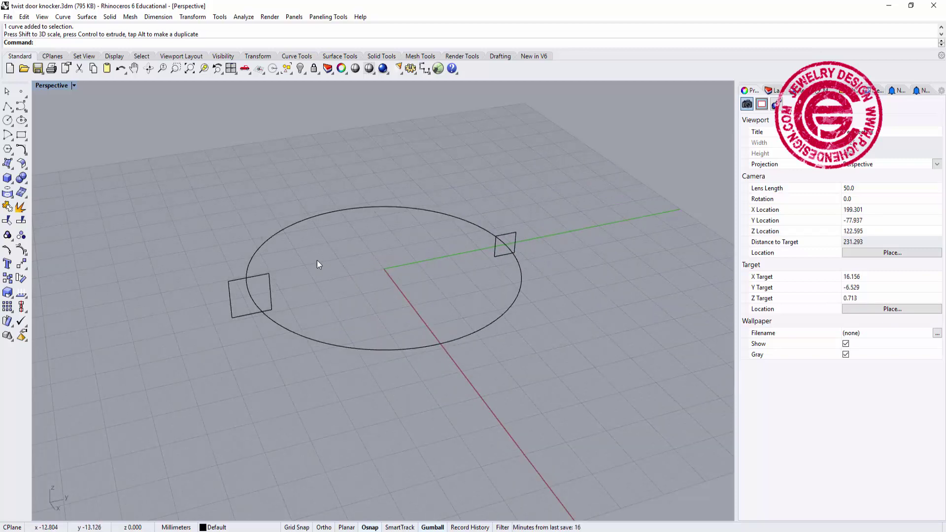
right_click_drag(318, 263, 348, 280)
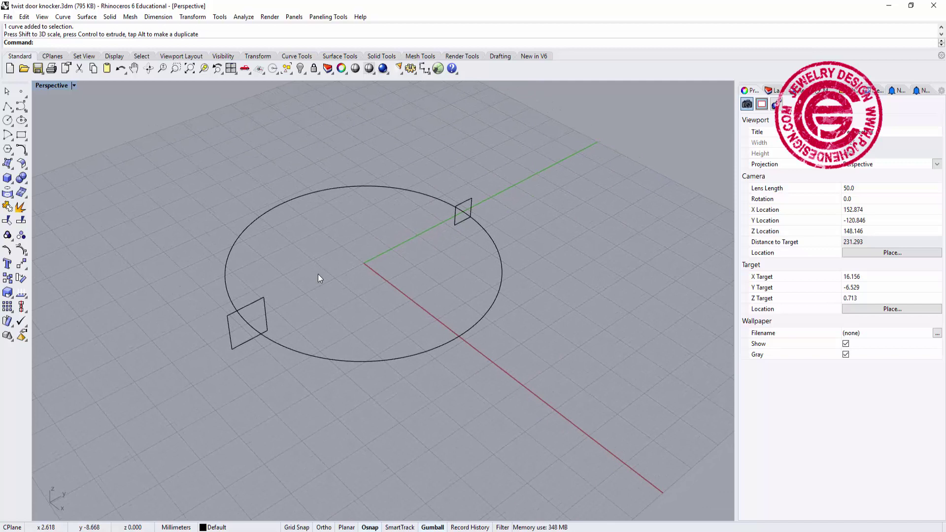
Start a Sweep 1 Rail with the circle as rail and both squares as cross-sections
left_click(80, 18)
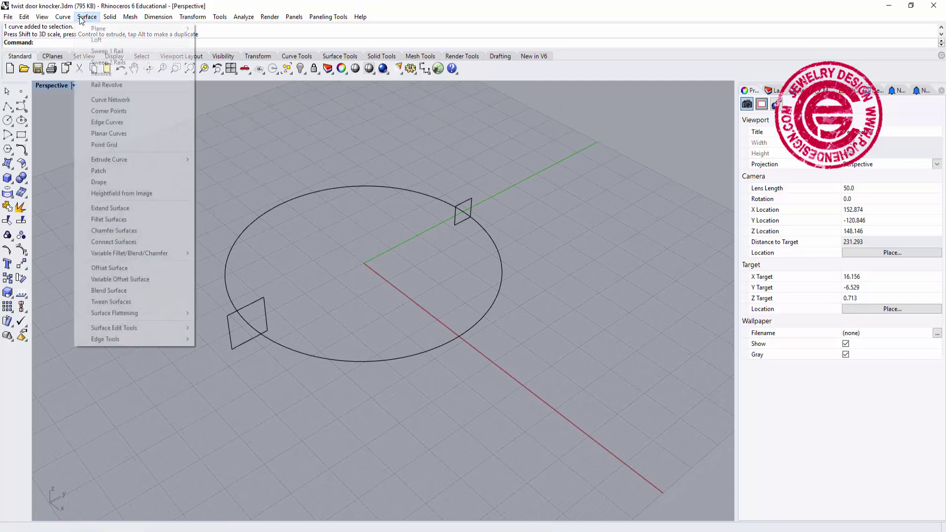
left_click(104, 49)
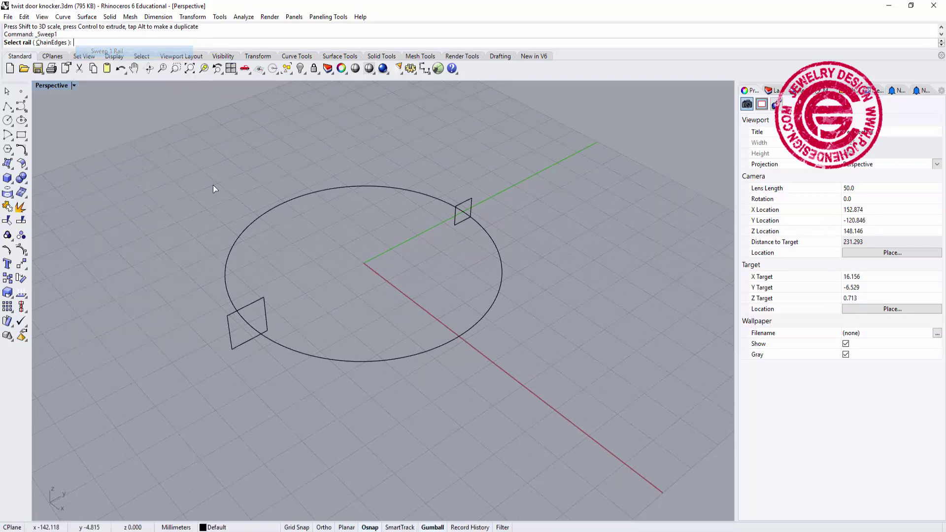
left_click(270, 343)
left_click(242, 344)
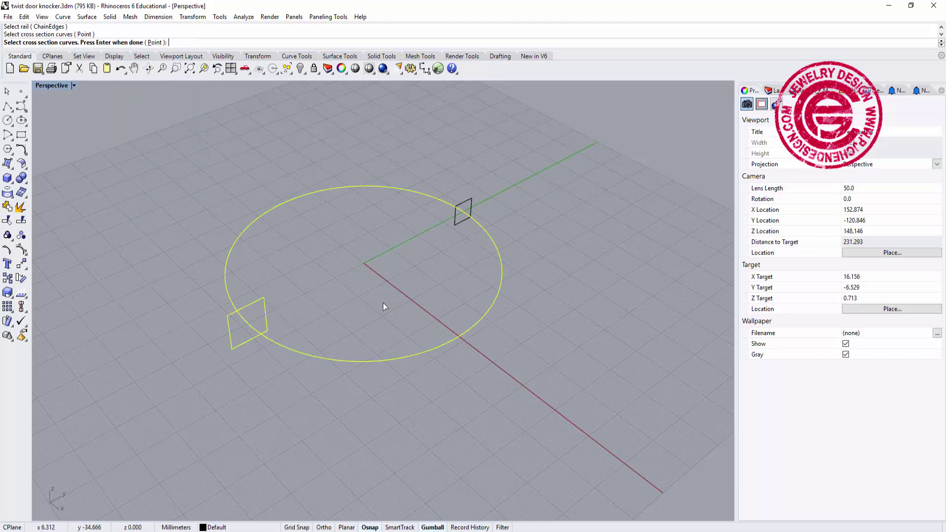
left_click(461, 226)
key("Return")
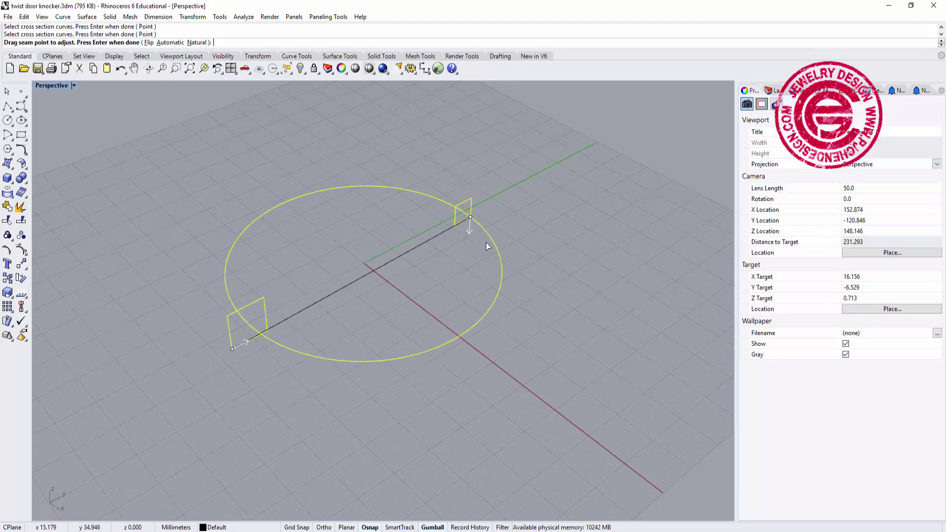
Align the profile seams and build the tapering half-ring sweep surface
left_click_drag(470, 217, 461, 220)
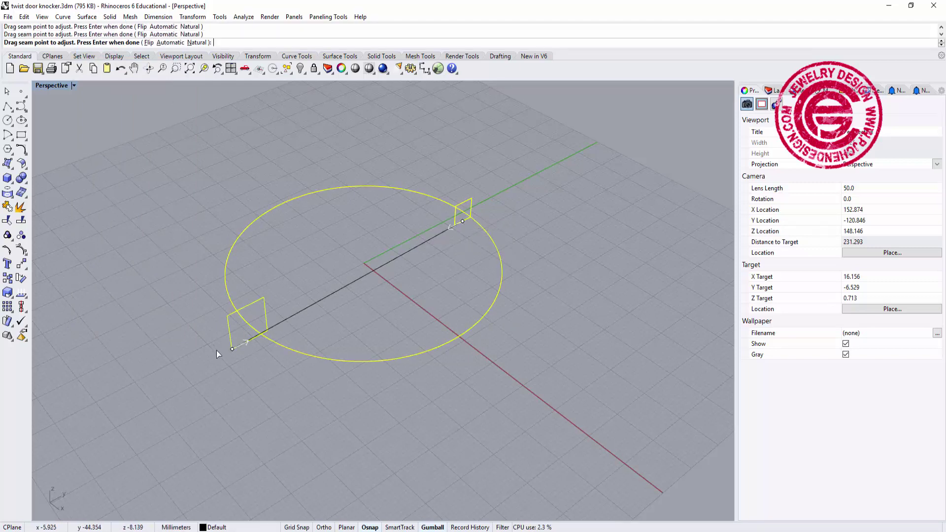
key("Return")
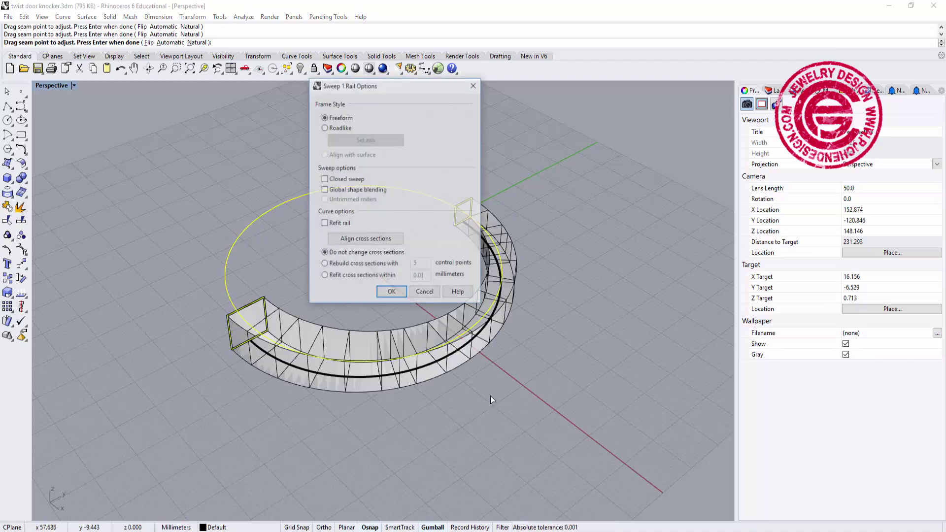
left_click(385, 295)
mouse_move(360, 314)
right_mouse_down()
mouse_move(510, 410)
mouse_move(460, 368)
mouse_move(380, 360)
right_mouse_up()
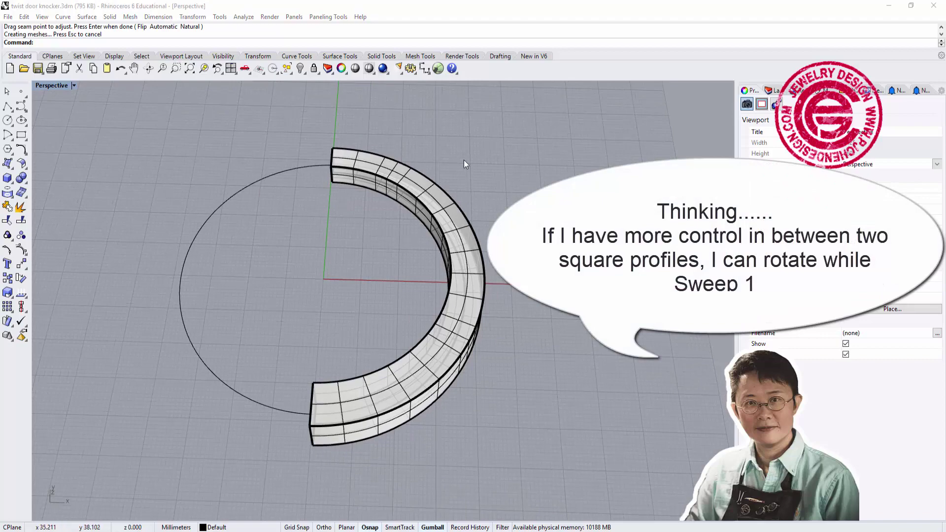
View the sweep from above and restore the four-viewport layout
mouse_move(370, 174)
right_mouse_down()
mouse_move(523, 330)
mouse_move(390, 224)
right_mouse_up()
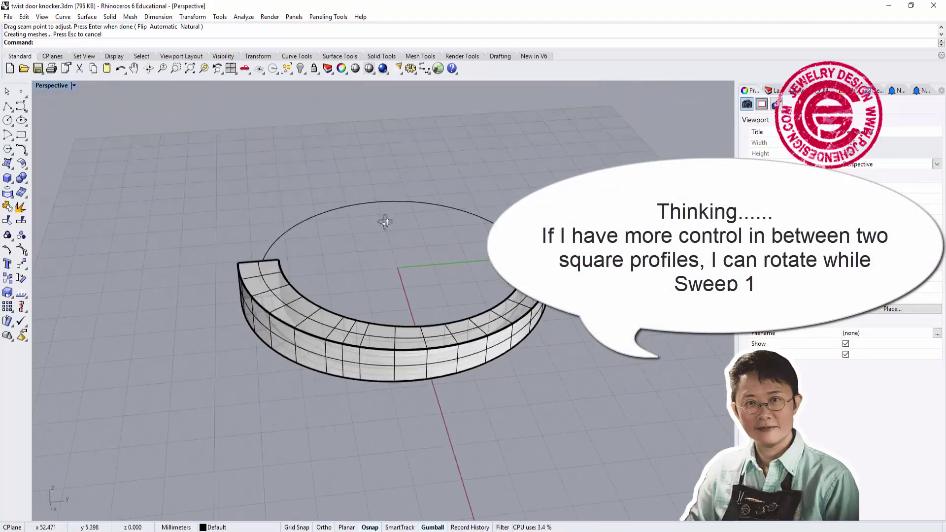
double_click(52, 86)
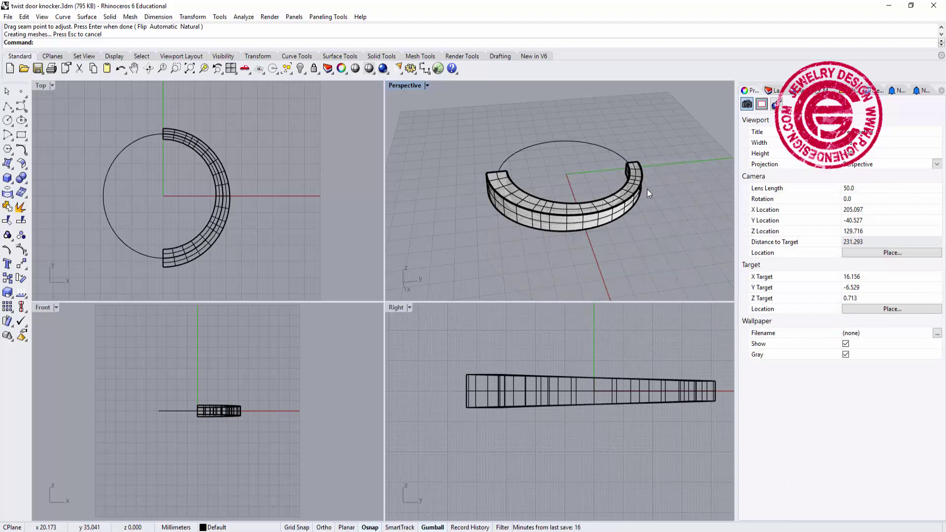
Create a corner-to-corner plane surface across the bar's wide end in the Right view
left_click(23, 137)
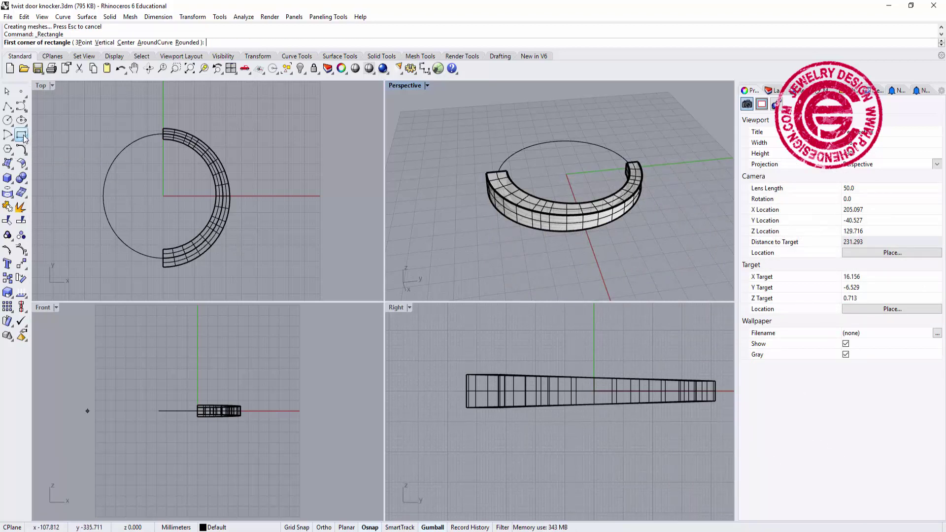
left_click(11, 171)
left_click(37, 164)
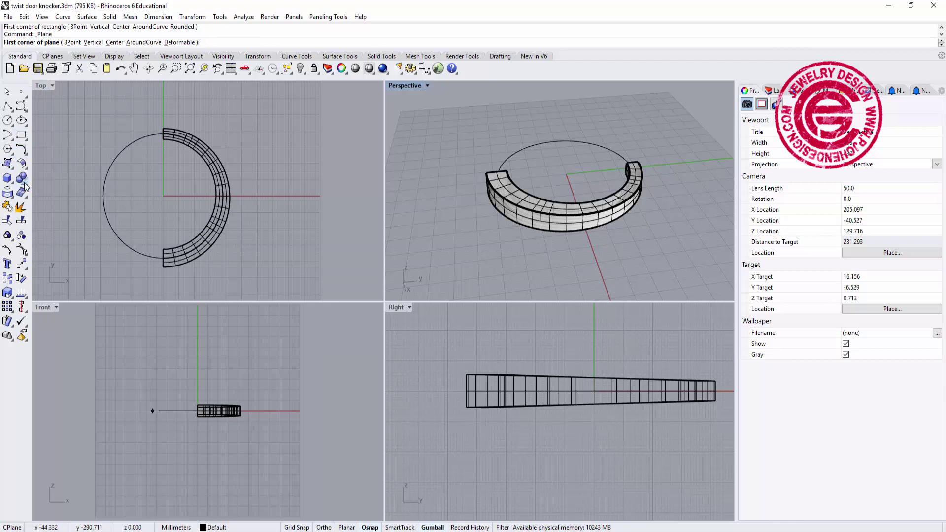
left_click(436, 355)
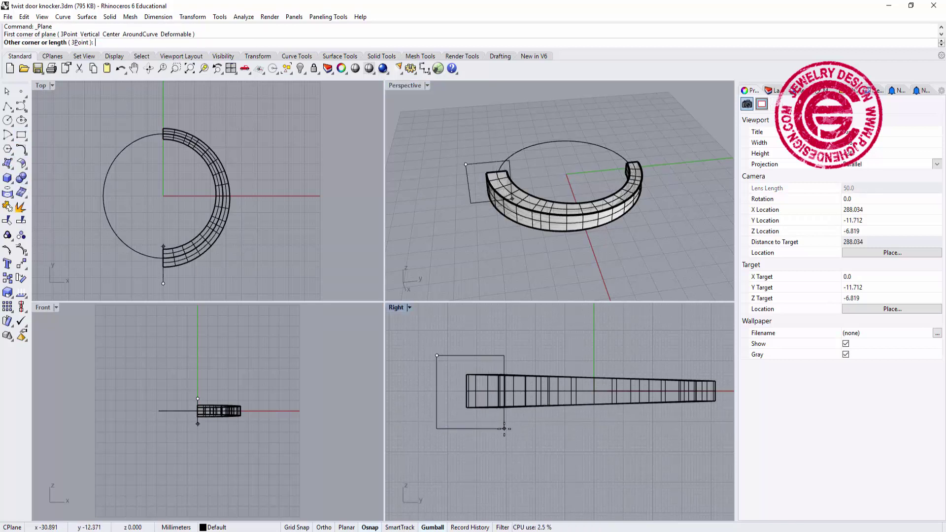
left_click(503, 428)
mouse_move(472, 200)
right_mouse_down()
mouse_move(597, 259)
mouse_move(588, 249)
right_mouse_up()
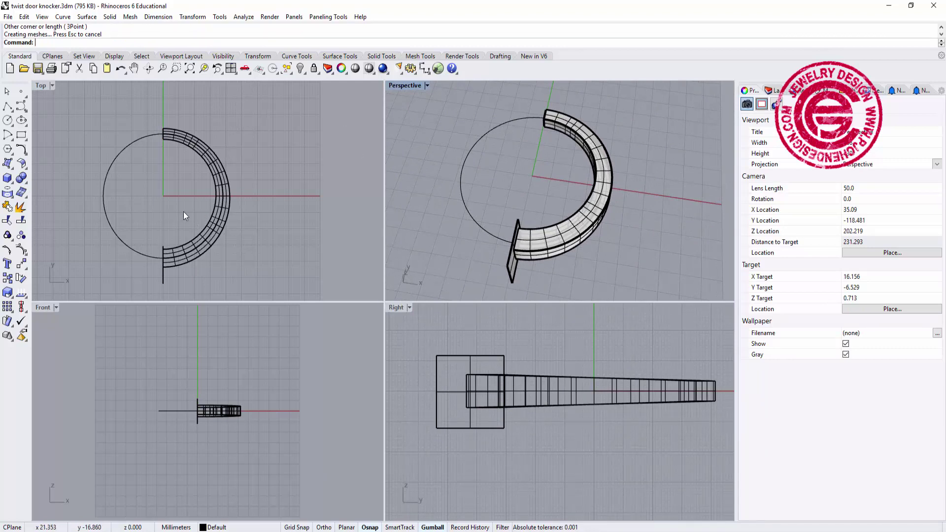
Polar array the plane about the origin with 8 items over a 180° fill angle
left_click(9, 308)
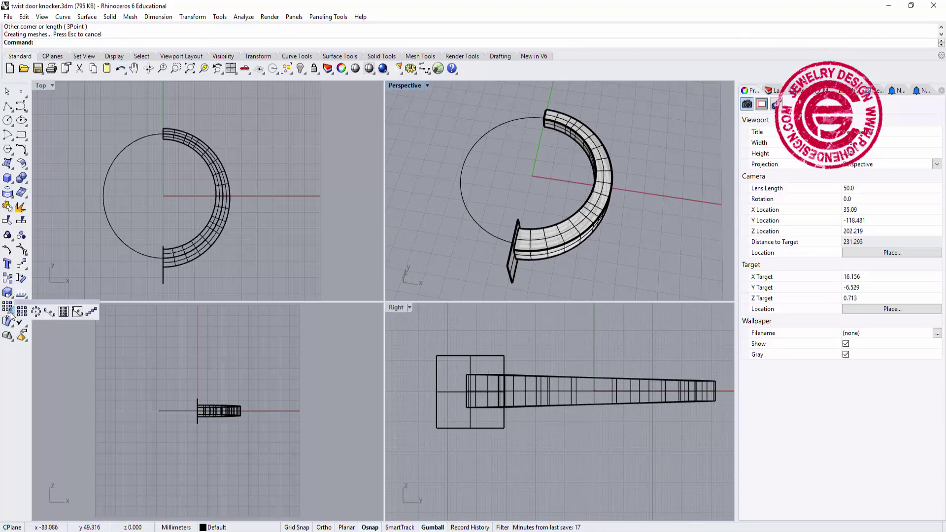
left_click(36, 312)
left_click(513, 272)
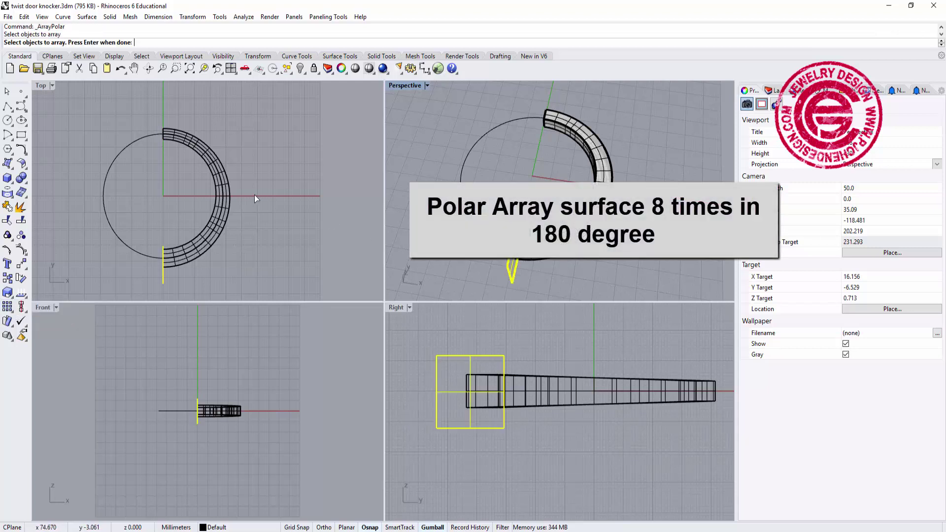
key("Return")
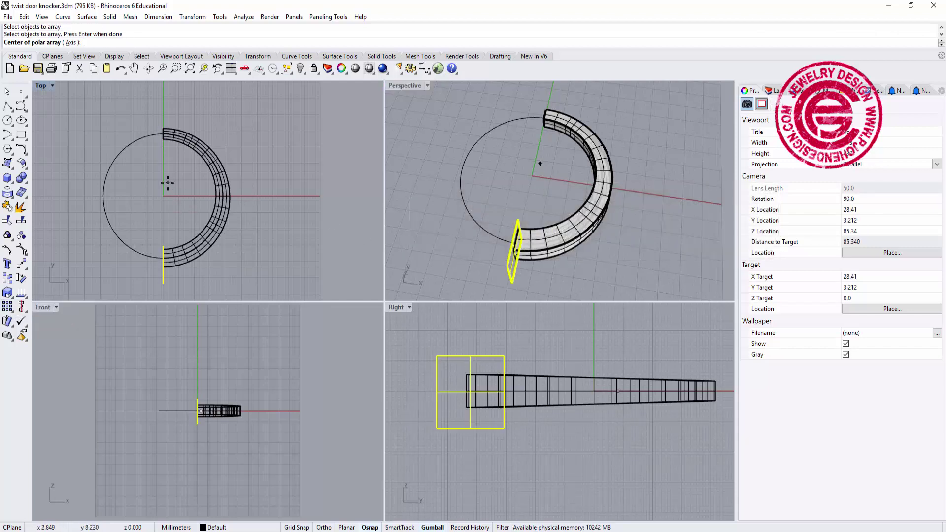
type("0")
key("Return")
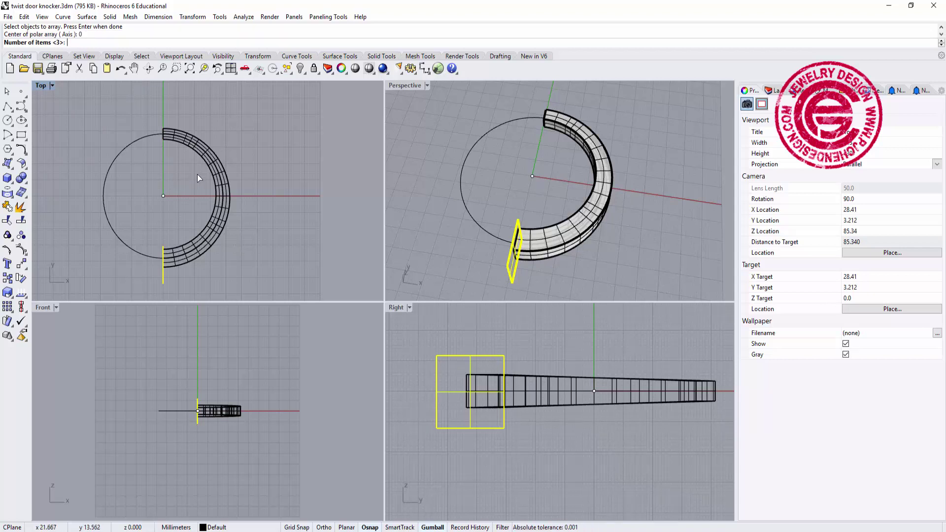
type("8")
key("Return")
type("180")
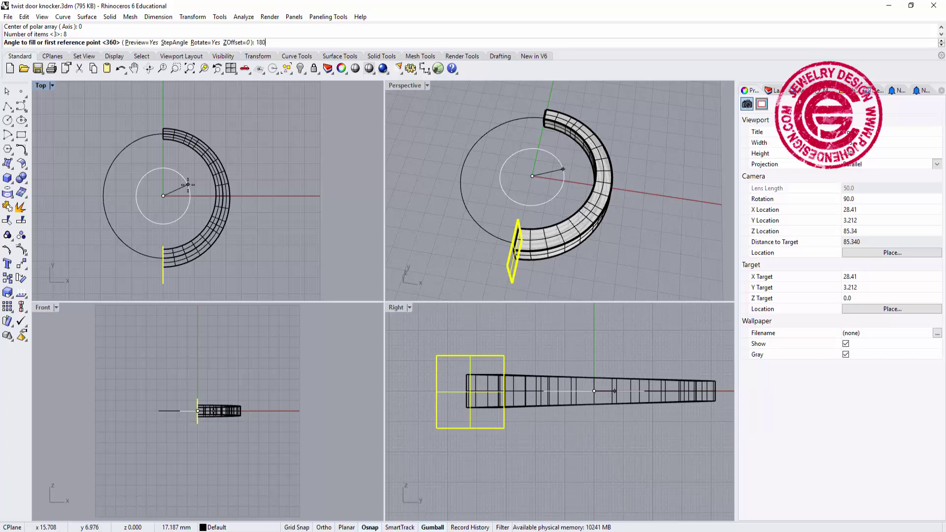
key("Return")
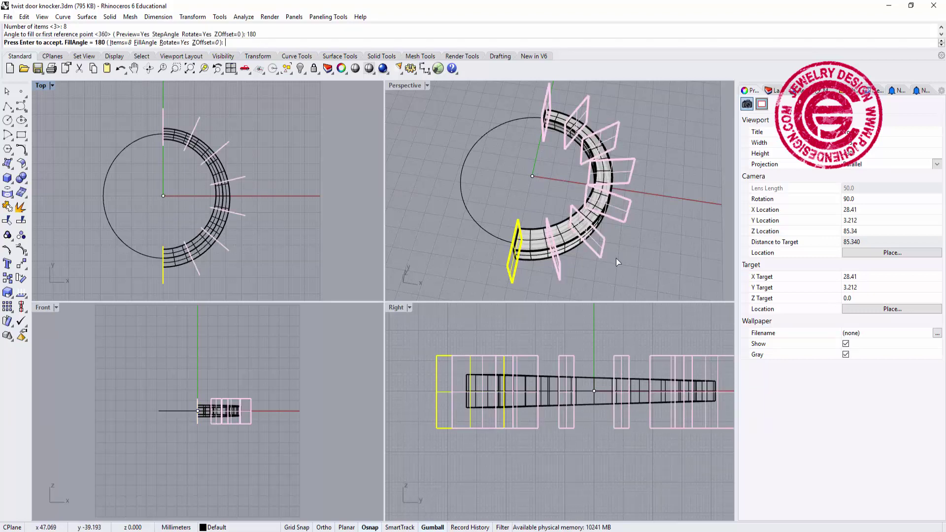
key("Return")
Maximize the Perspective viewport and orbit to inspect the arrayed planes
mouse_move(663, 249)
right_mouse_down()
mouse_move(611, 224)
mouse_move(643, 206)
mouse_move(474, 116)
right_mouse_up()
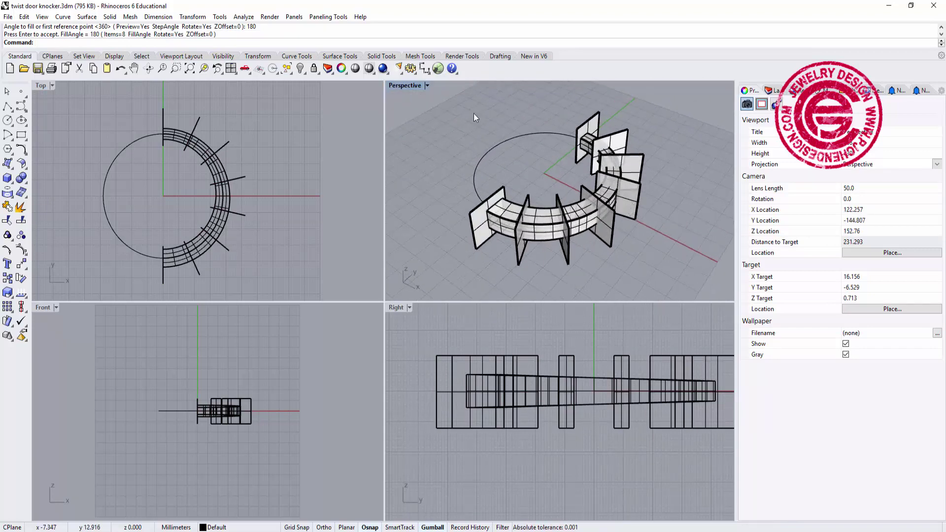
double_click(417, 85)
right_click_drag(334, 194, 333, 260)
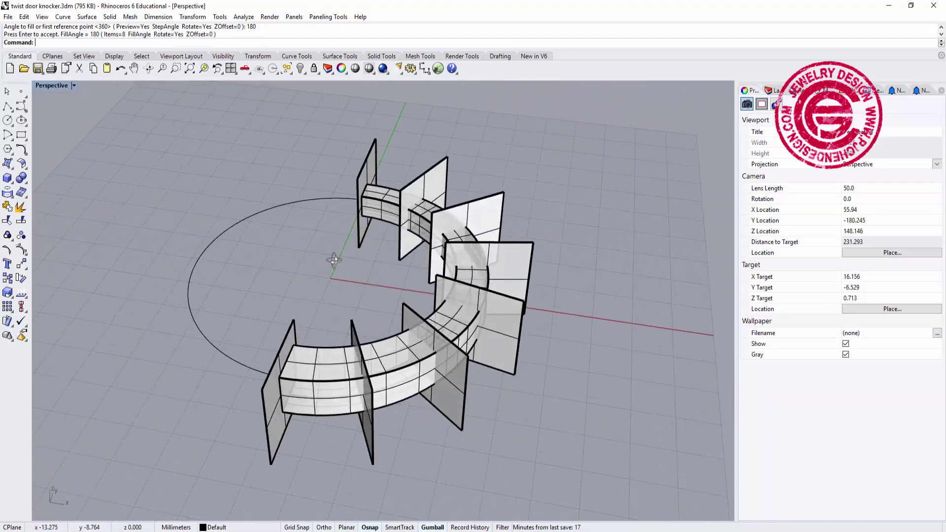
Intersect the curved bar with the left cutting plane to get a section curve
left_click(86, 16)
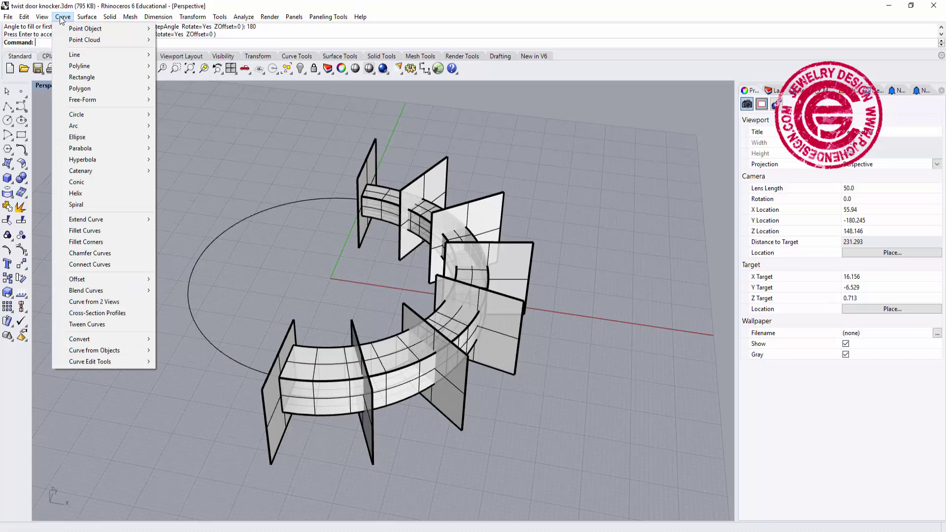
mouse_move(94, 350)
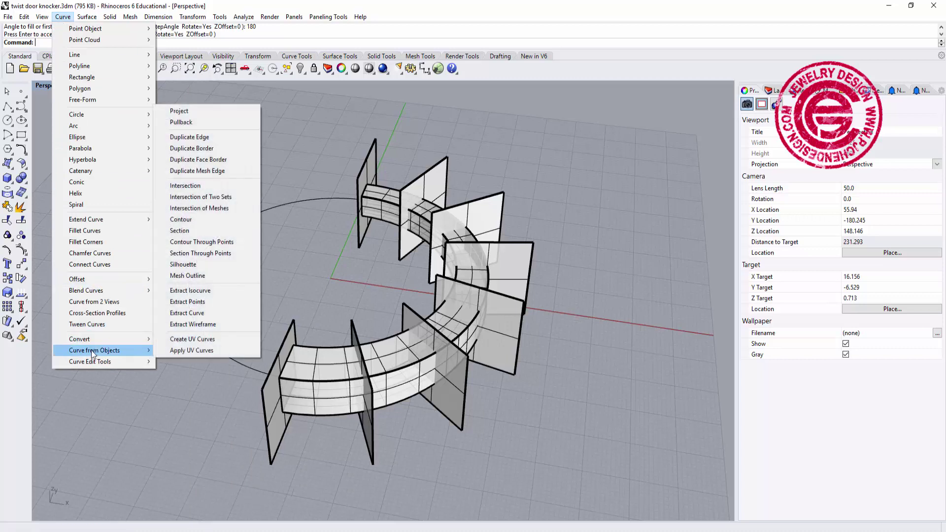
left_click(208, 190)
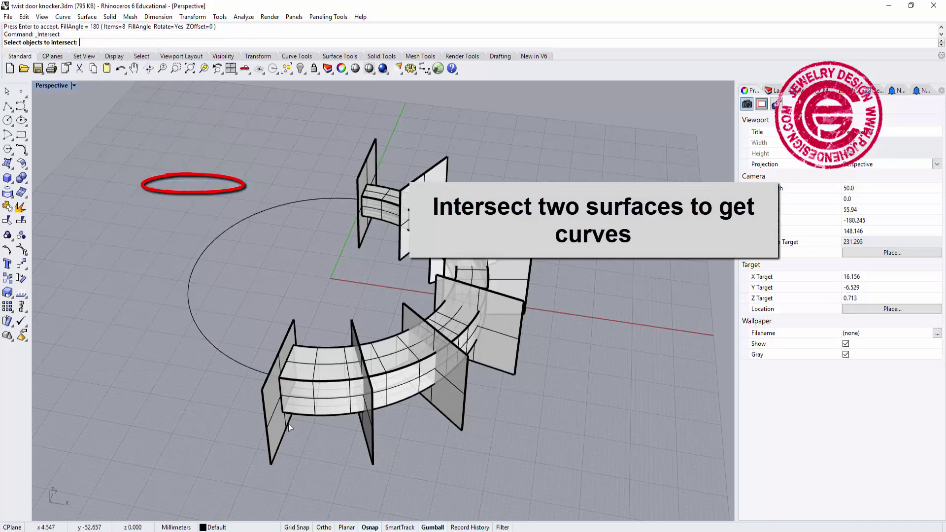
left_click(308, 413)
left_click(284, 437)
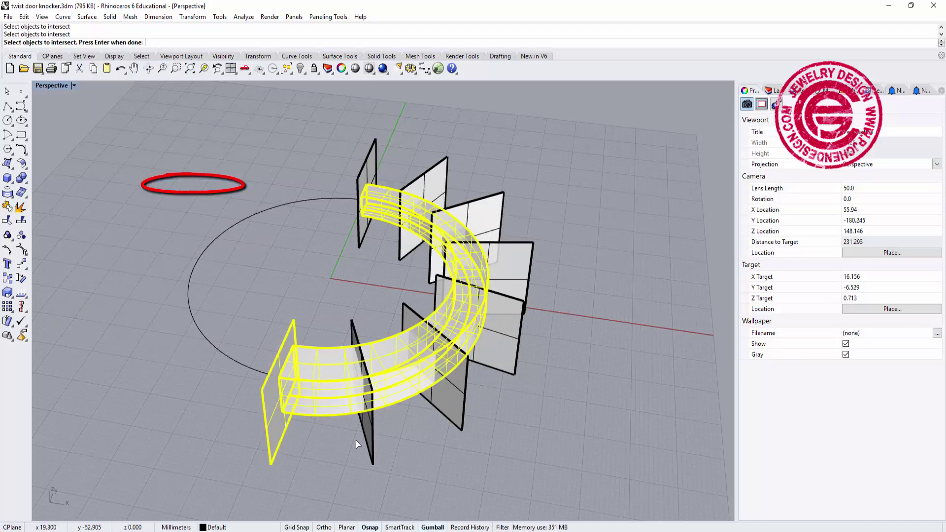
key("Return")
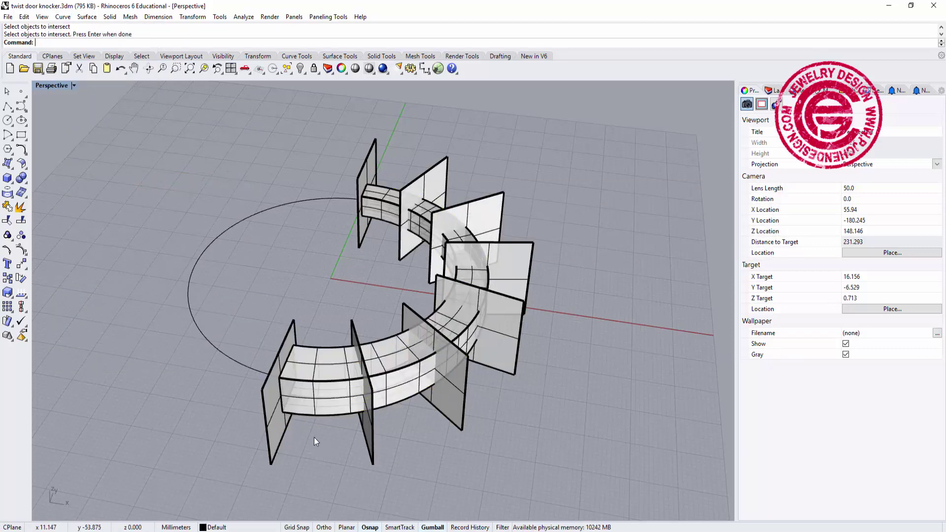
Intersect the bar with the remaining cutting planes to create their section curves
key("Return")
left_click(331, 411)
left_click(366, 442)
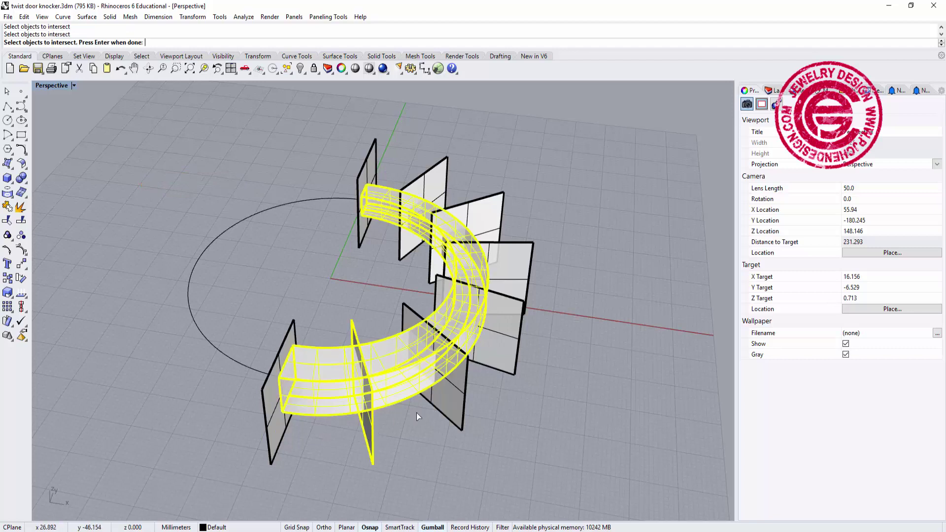
left_click(451, 400)
left_click(508, 353)
left_click(527, 261)
left_click(484, 222)
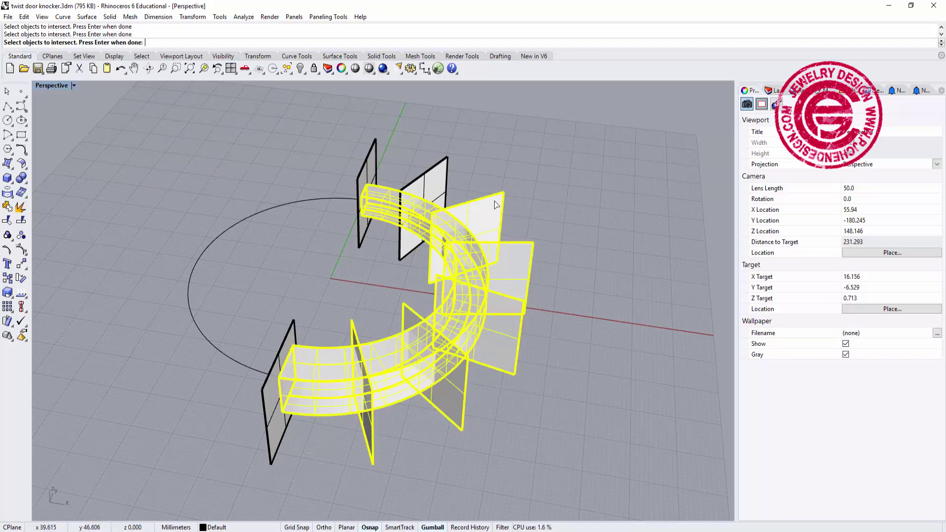
left_click(436, 172)
key("Return")
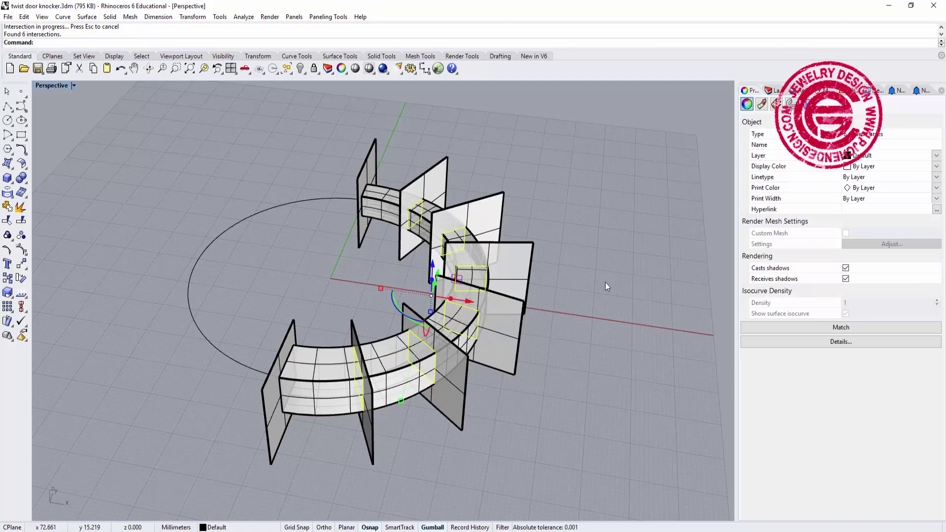
Orbit to inspect the new section curves and clear the selection
mouse_move(619, 281)
right_mouse_down()
mouse_move(670, 260)
mouse_move(624, 285)
right_mouse_up()
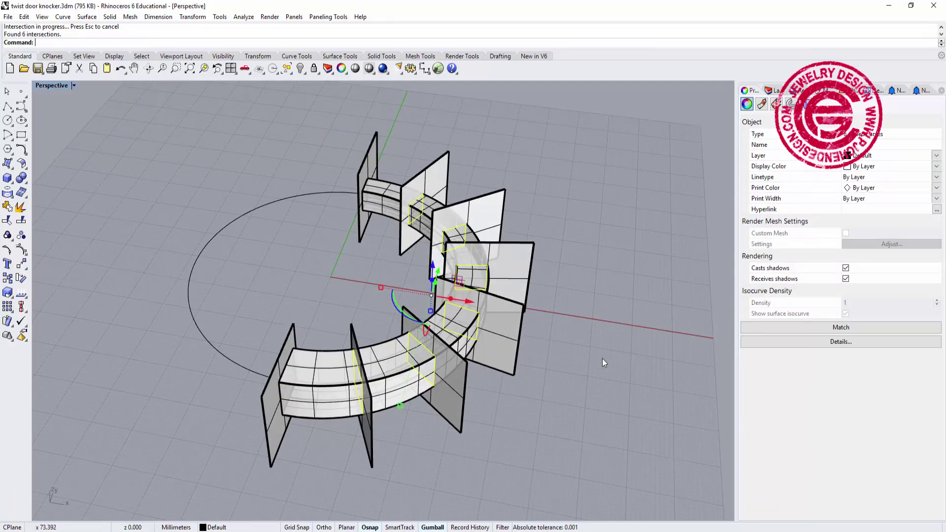
scroll(451, 237, "up", 2)
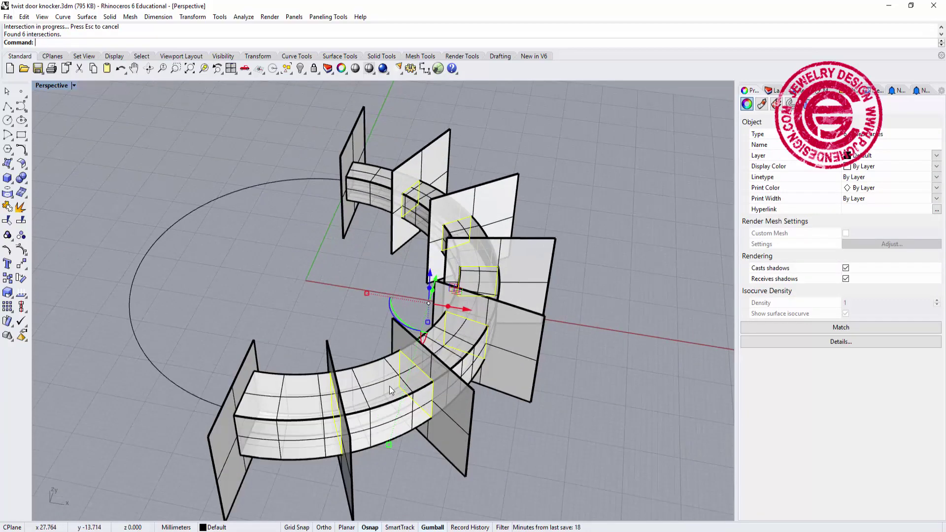
left_click(524, 469)
right_click_drag(524, 469, 317, 465)
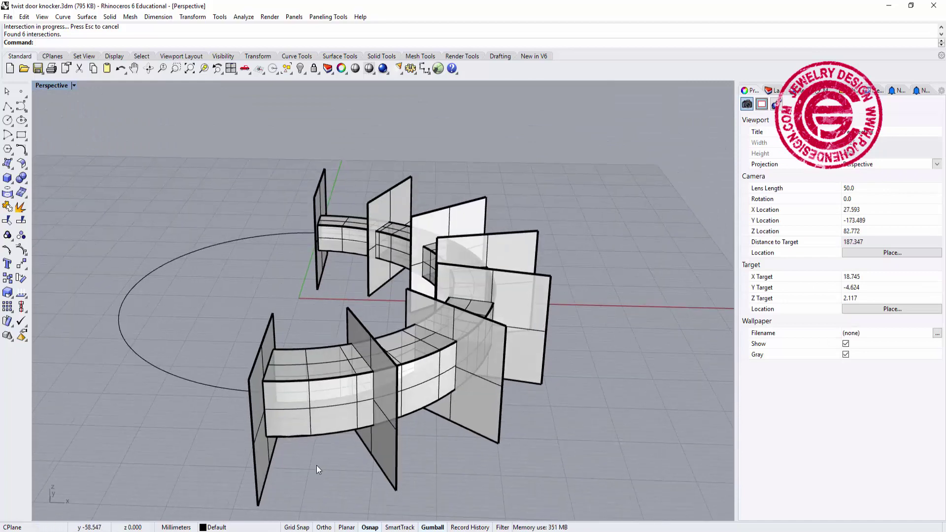
Delete the curved bar and the front and right cutting planes one by one
left_click(255, 464)
key("Delete")
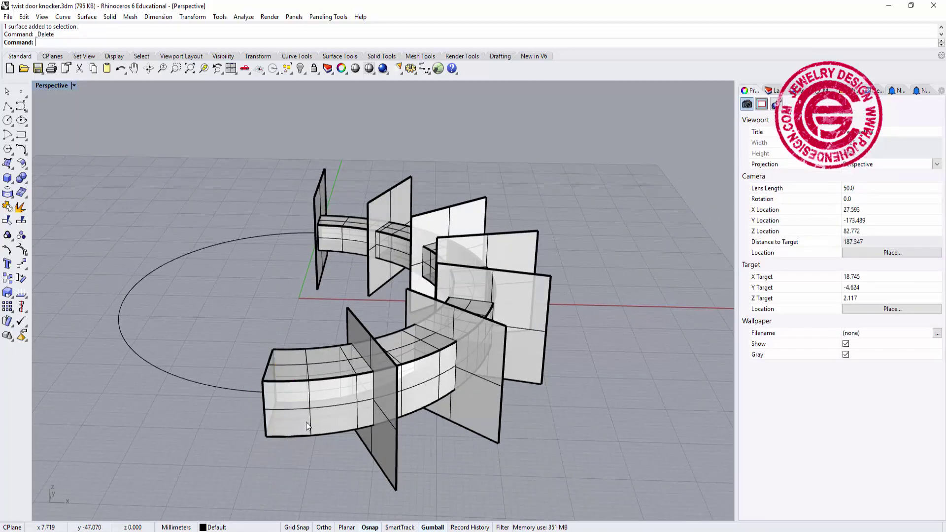
left_click(306, 423)
left_click(393, 456)
key("Delete")
left_click(443, 398)
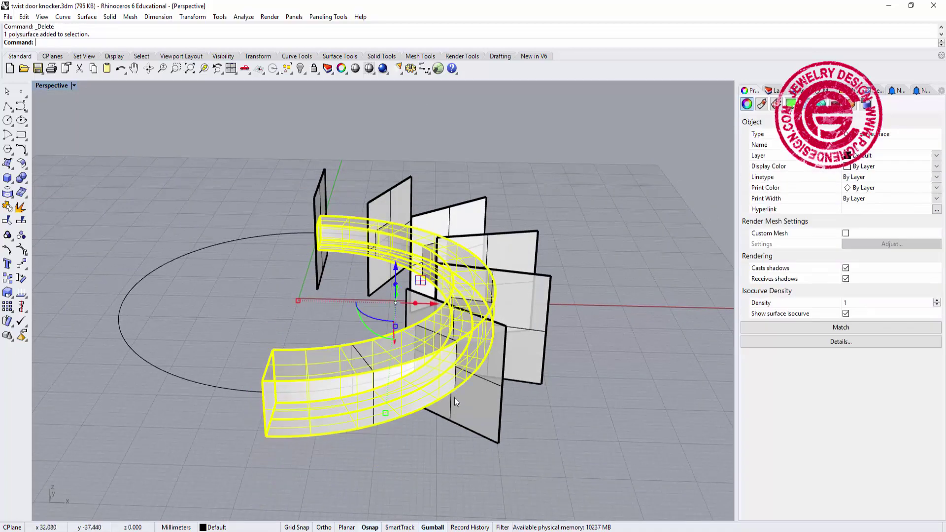
key("Delete")
left_click(483, 397)
key("Delete")
left_click(537, 357)
Delete the remaining back planes, leaving only the circle and section curves, and view from near top-down
key("Delete")
left_click(529, 246)
key("Delete")
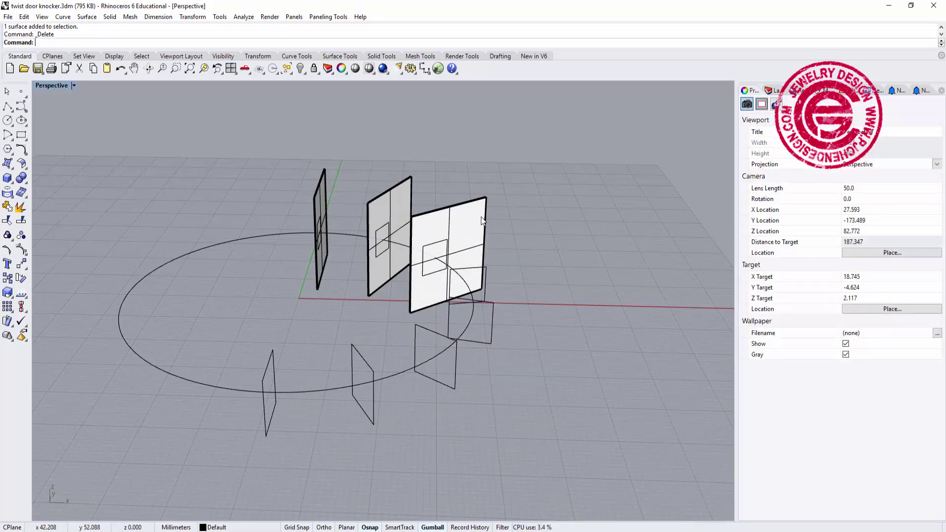
left_click(459, 222)
key("Delete")
left_click(388, 221)
key("Delete")
right_click_drag(442, 224, 409, 239)
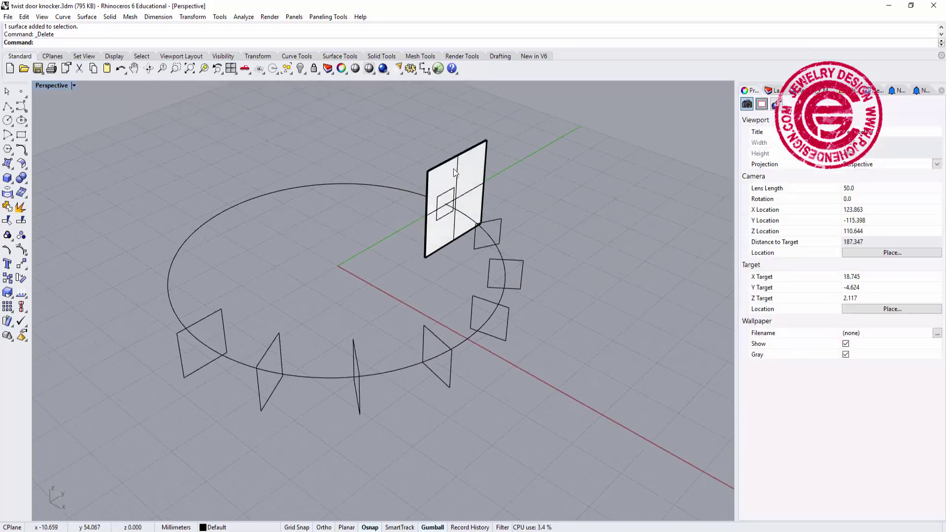
key("Delete")
mouse_move(500, 271)
right_mouse_down()
mouse_move(617, 348)
mouse_move(543, 281)
mouse_move(545, 331)
mouse_move(488, 237)
mouse_move(462, 231)
mouse_move(485, 226)
right_mouse_up()
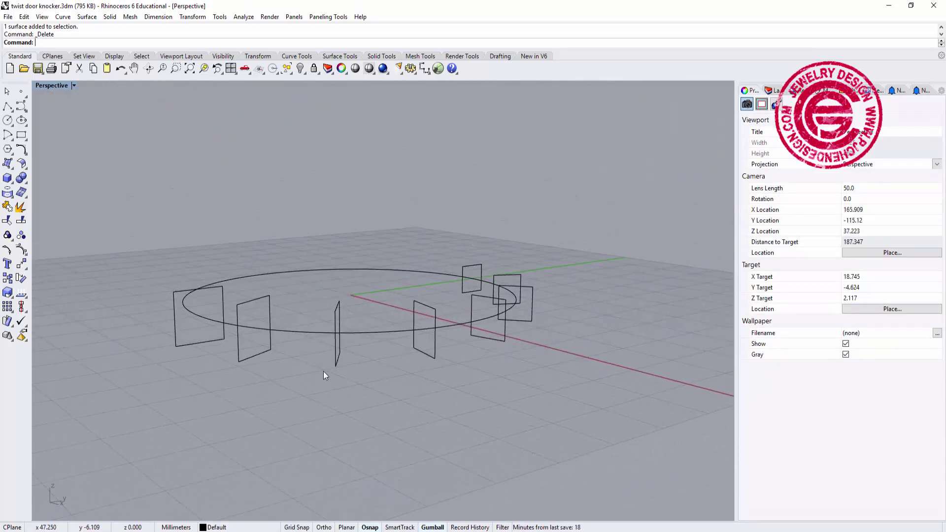
mouse_move(323, 371)
right_mouse_down()
mouse_move(313, 391)
mouse_move(333, 397)
right_mouse_up()
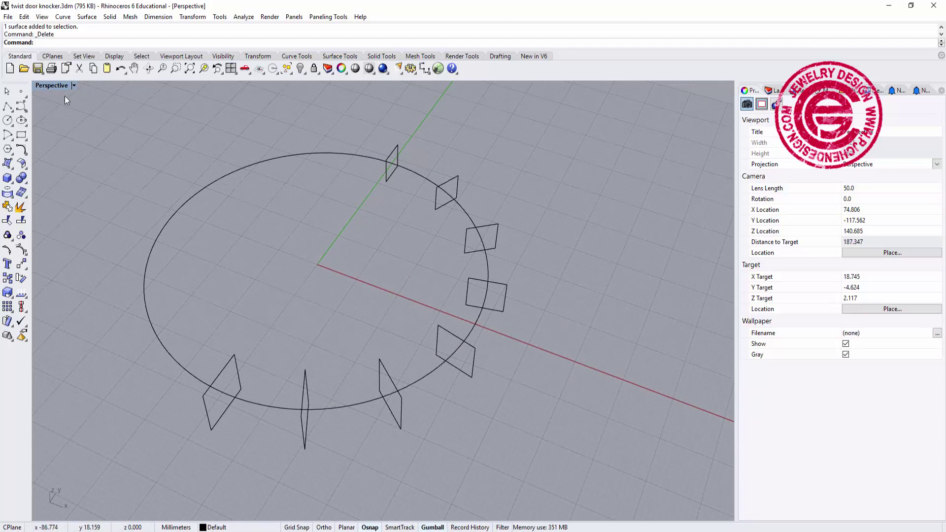
Start Sweep 1 Rail with the circle as rail and all six section curves as cross sections
left_click(86, 16)
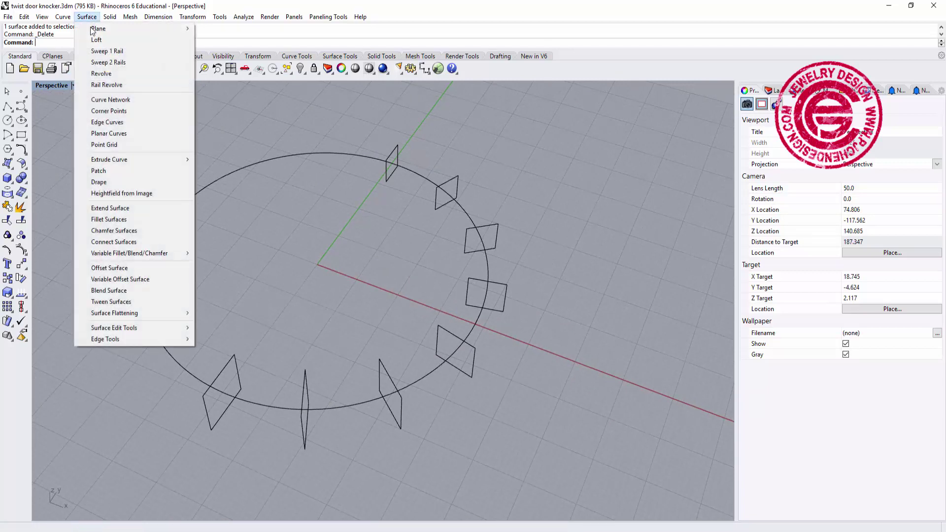
left_click(104, 51)
left_click(273, 407)
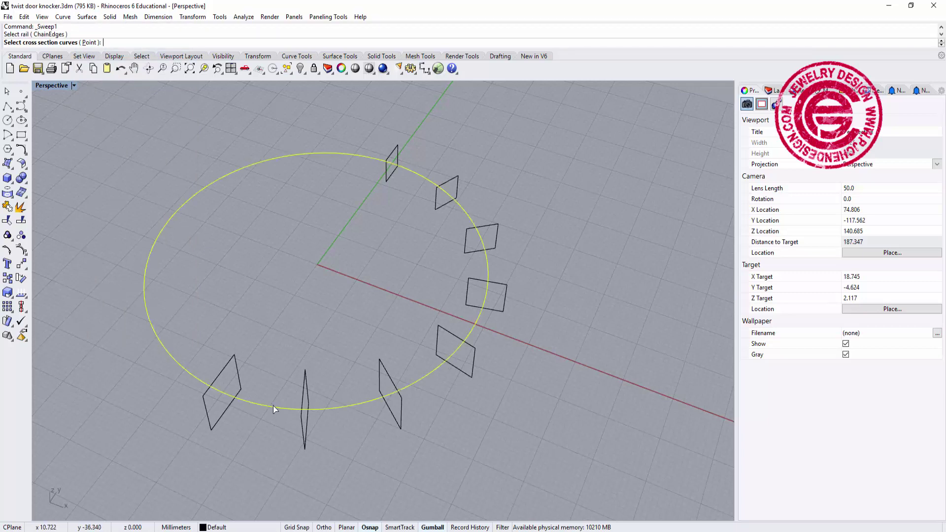
left_click(214, 429)
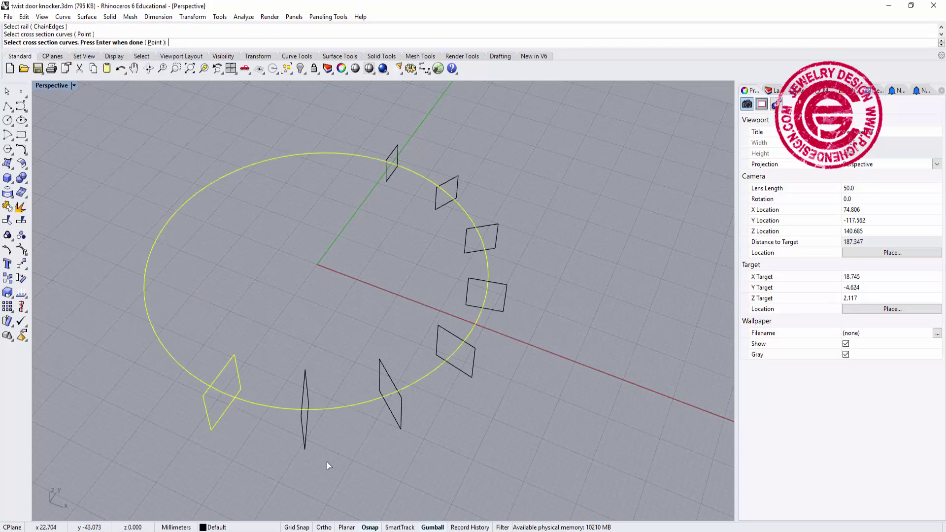
left_click(306, 447)
left_click(404, 426)
left_click(464, 371)
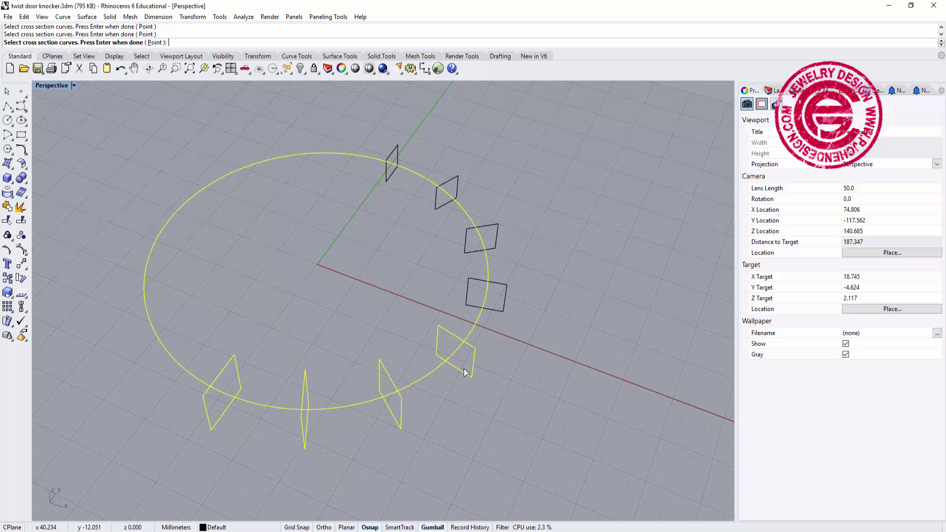
left_click(491, 313)
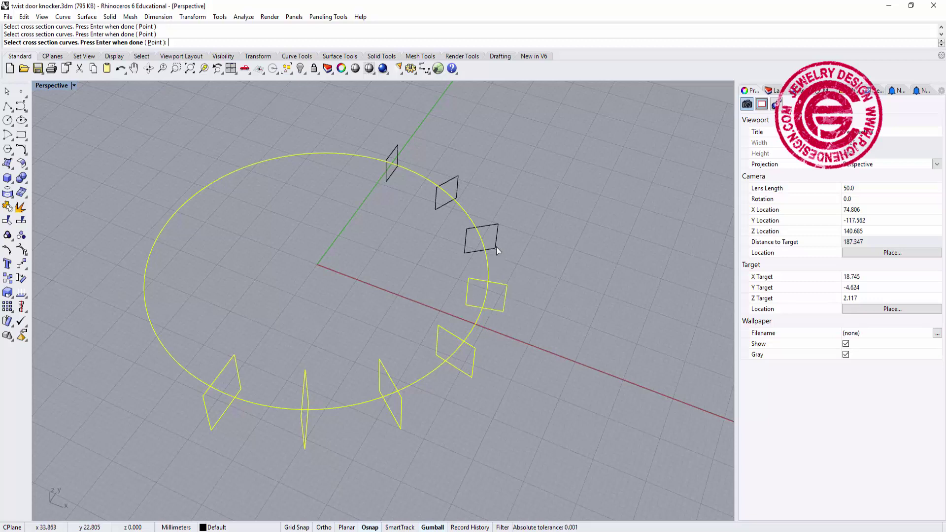
left_click(396, 154)
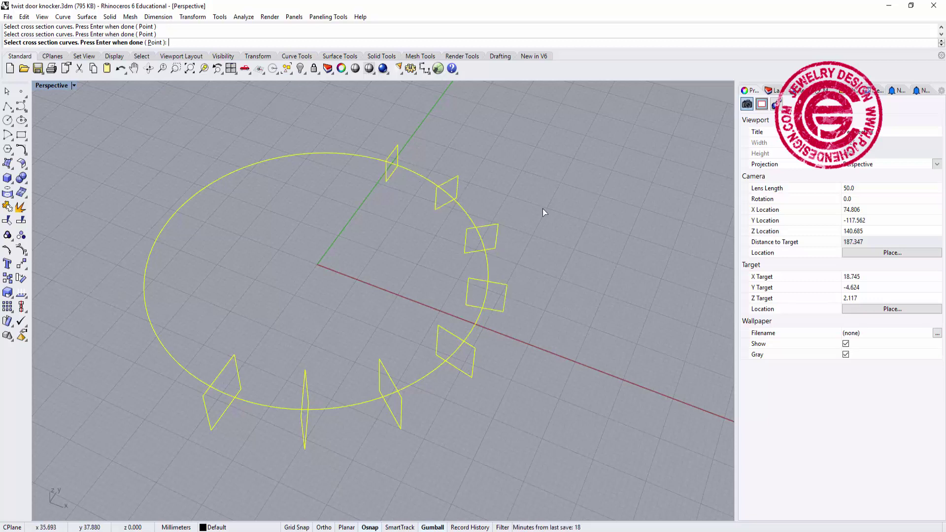
Finish choosing cross sections and inspect the seam points around the circle
right_click_drag(543, 209, 523, 192)
key("Return")
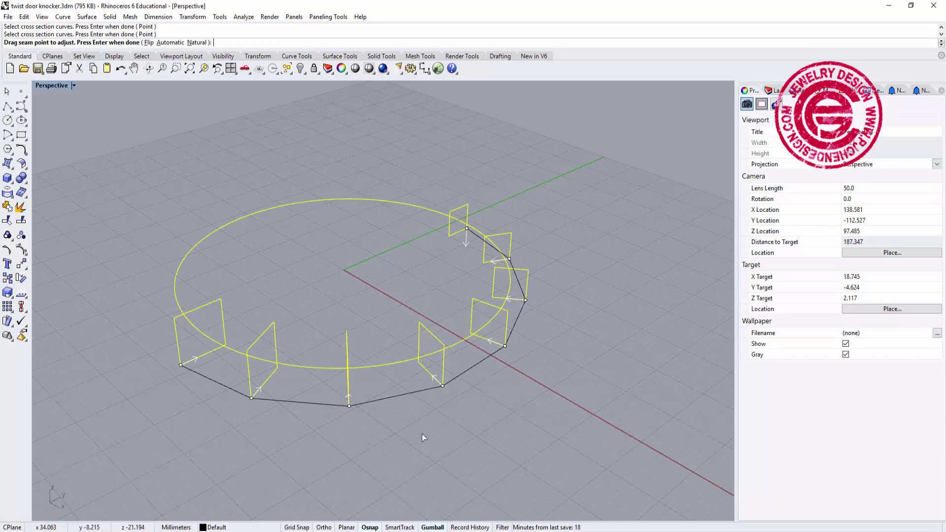
right_click_drag(422, 438, 433, 441)
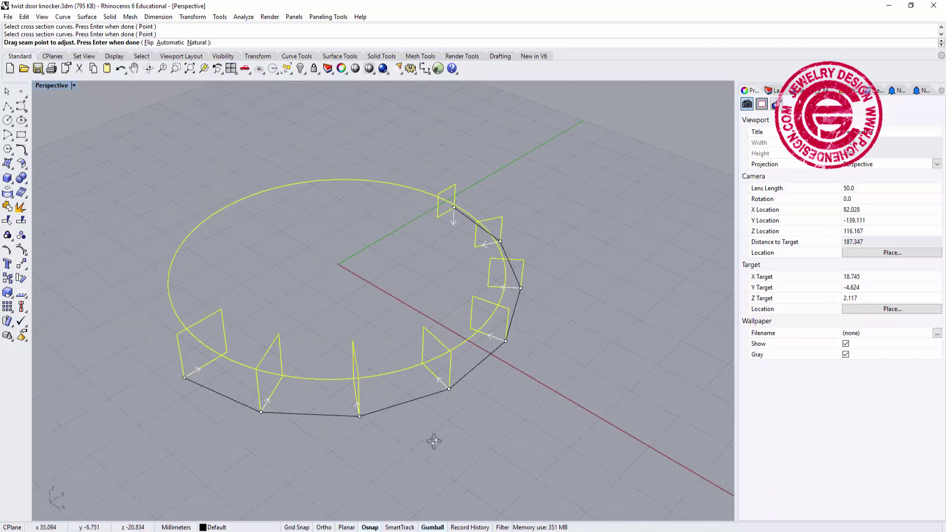
right_click_drag(434, 441, 433, 437)
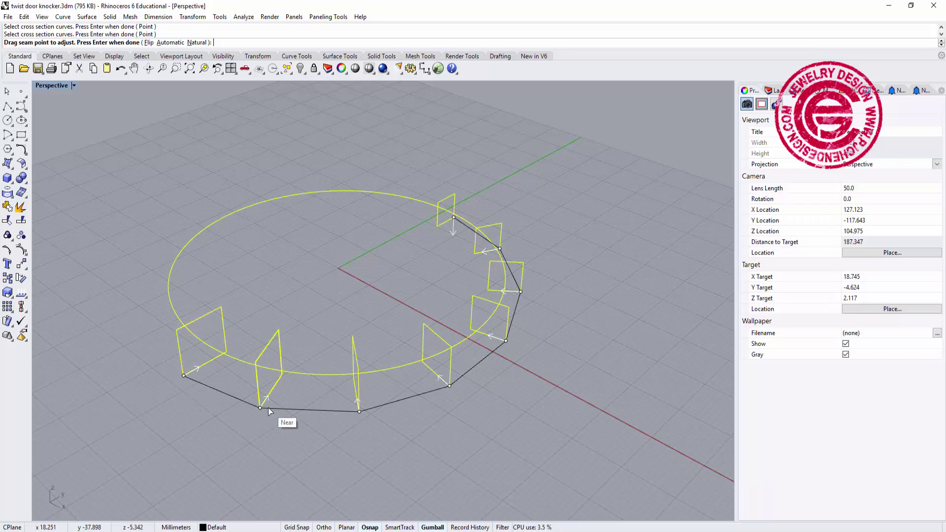
right_click_drag(268, 407, 417, 431)
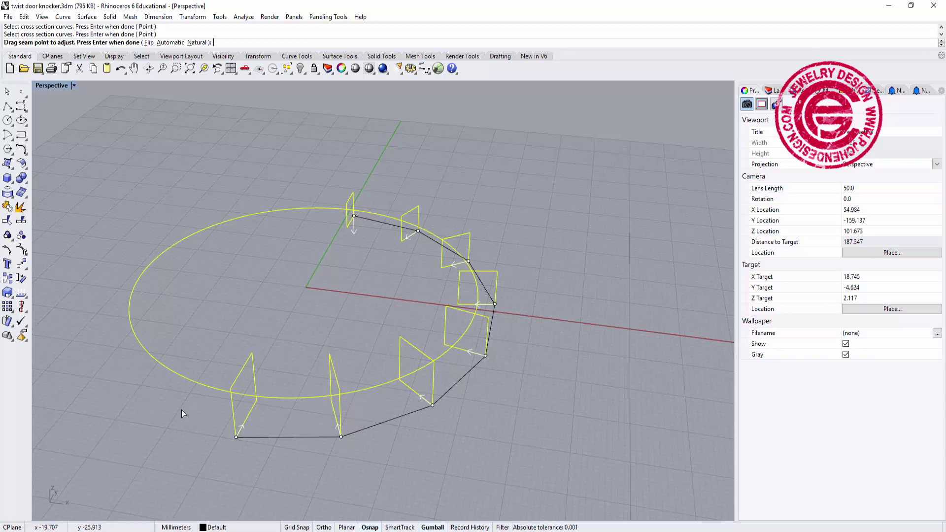
Drag each section's seam point to its matching corner so the seams line up
left_click_drag(430, 406, 399, 381)
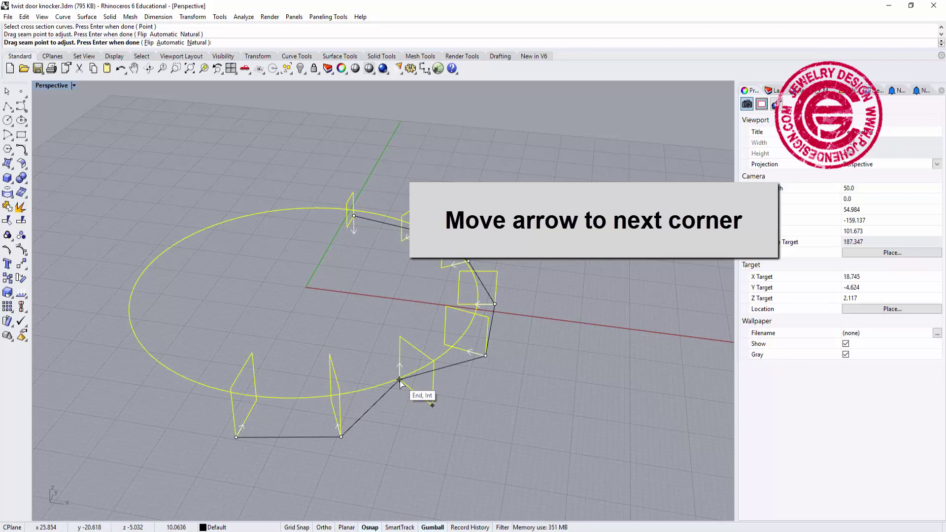
mouse_move(486, 356)
left_mouse_down()
mouse_move(453, 345)
mouse_move(446, 306)
mouse_move(496, 273)
left_mouse_up()
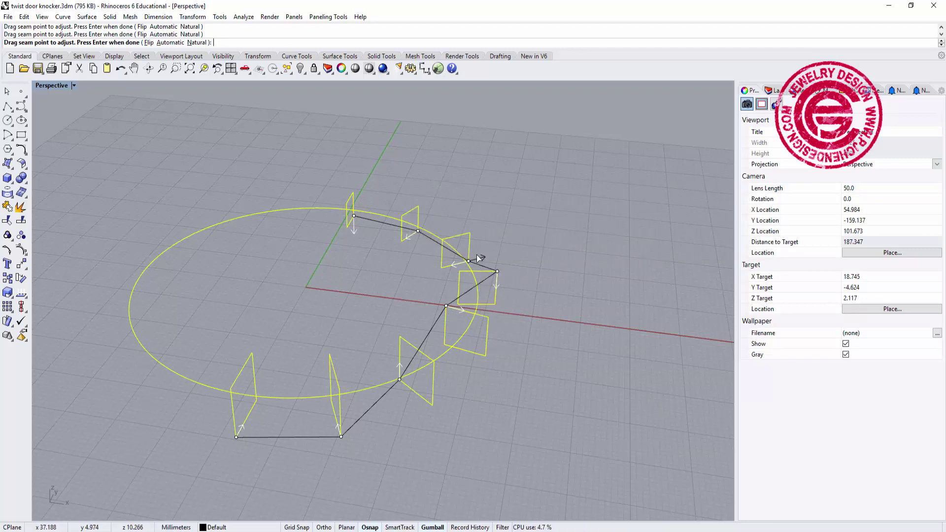
left_click_drag(419, 231, 403, 240)
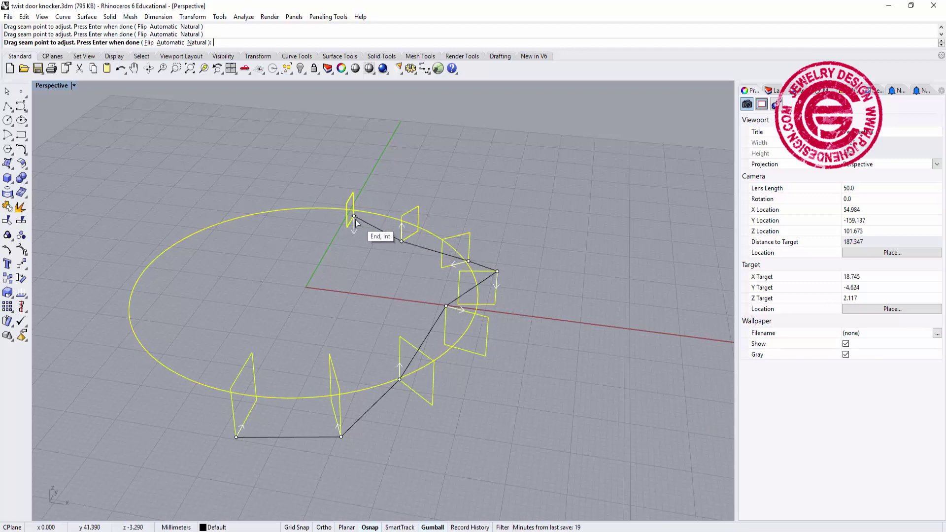
left_click_drag(353, 218, 346, 205)
right_click_drag(433, 314, 431, 348)
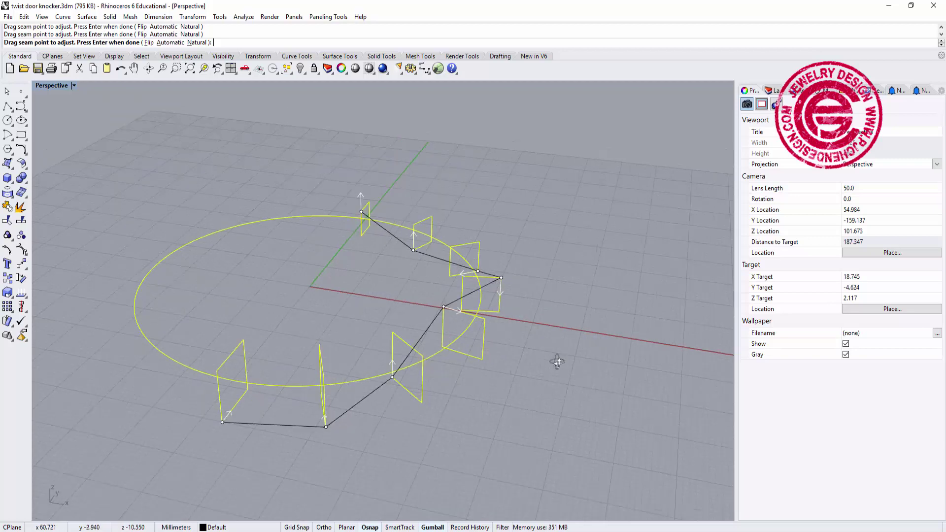
right_click_drag(470, 379, 338, 360)
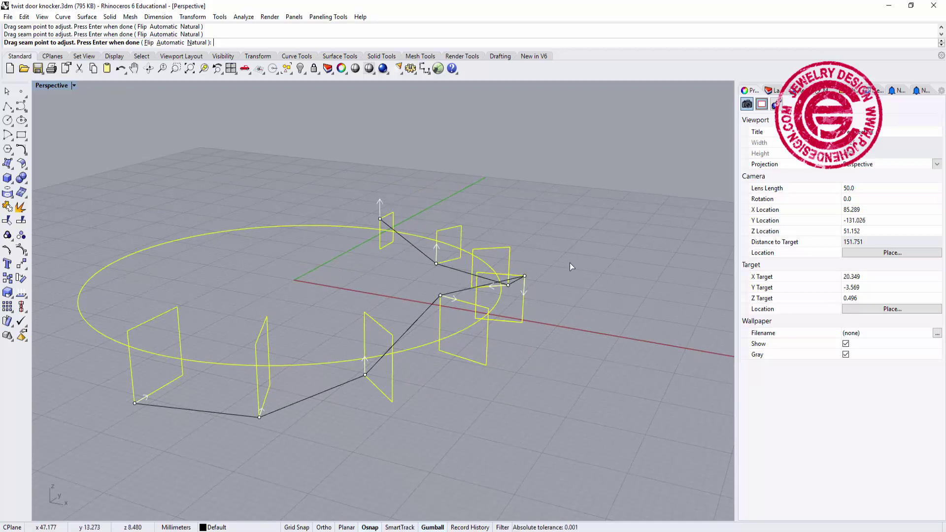
right_click_drag(538, 334, 545, 390)
Accept the seams and the Sweep 1 Rail Options, creating the twisted half-ring band, then inspect it
key("Return")
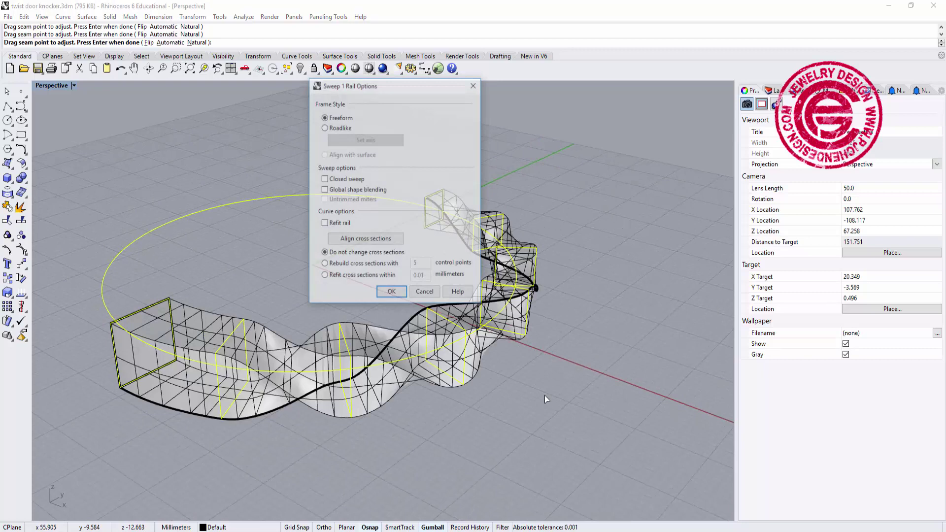
left_click(392, 292)
mouse_move(345, 328)
right_mouse_down()
mouse_move(483, 417)
mouse_move(432, 399)
right_mouse_up()
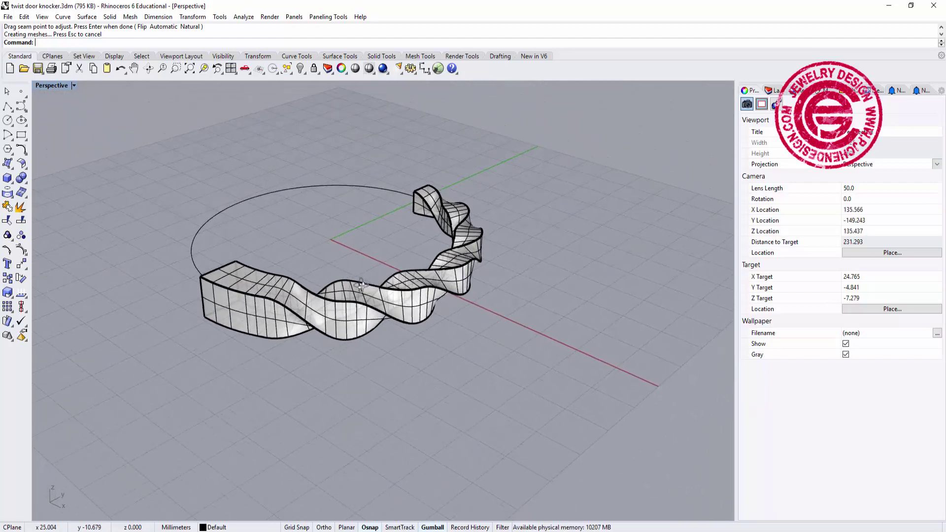
mouse_move(432, 399)
right_mouse_down()
mouse_move(353, 267)
mouse_move(324, 274)
right_mouse_up()
scroll(325, 273, "up", 5)
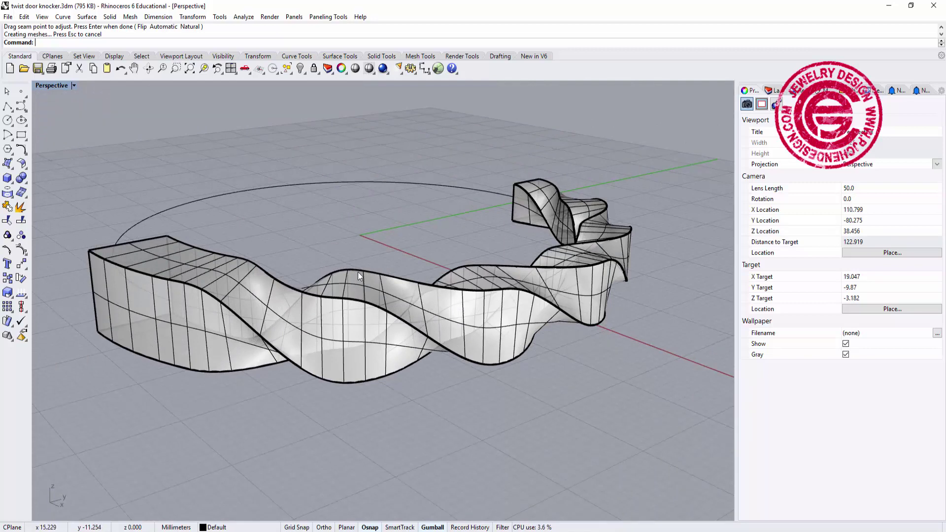
scroll(286, 275, "down", 3)
right_click_drag(287, 275, 450, 385)
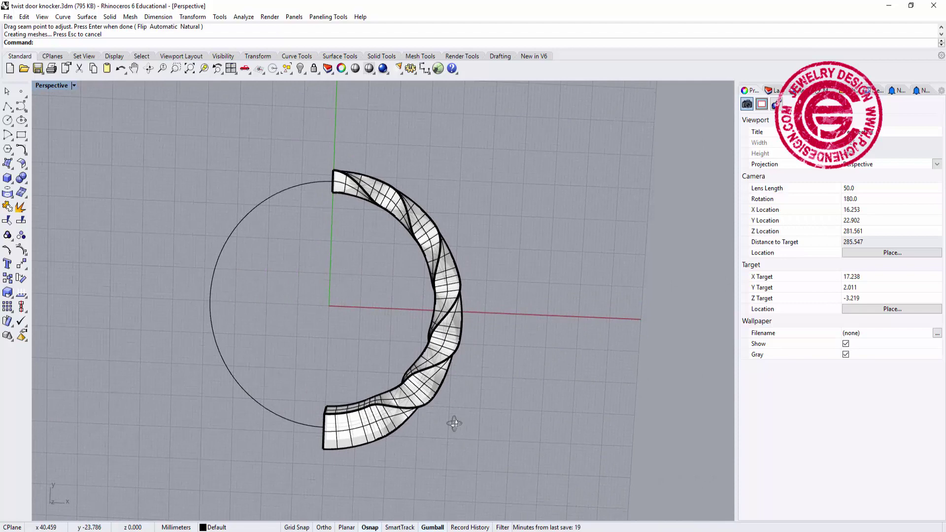
mouse_move(449, 385)
right_mouse_down()
mouse_move(450, 414)
mouse_move(381, 341)
right_mouse_up()
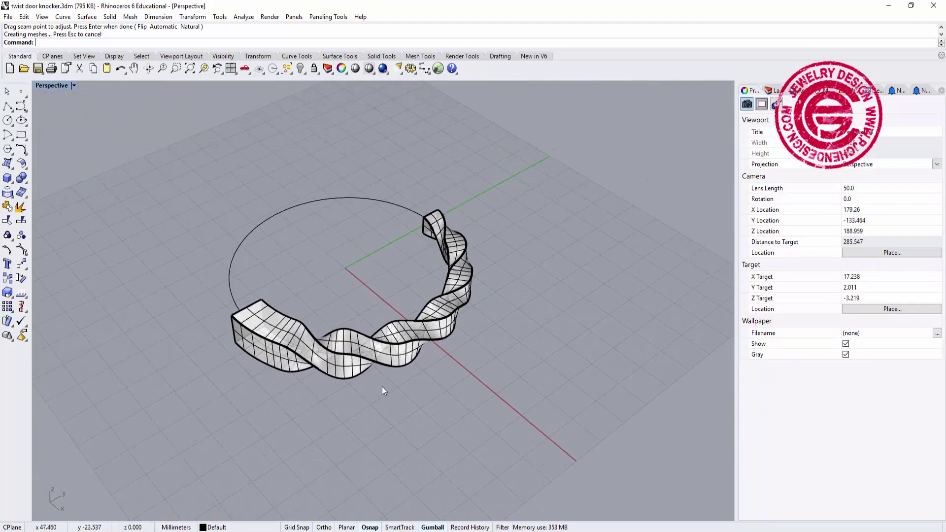
scroll(362, 361, "up", 2)
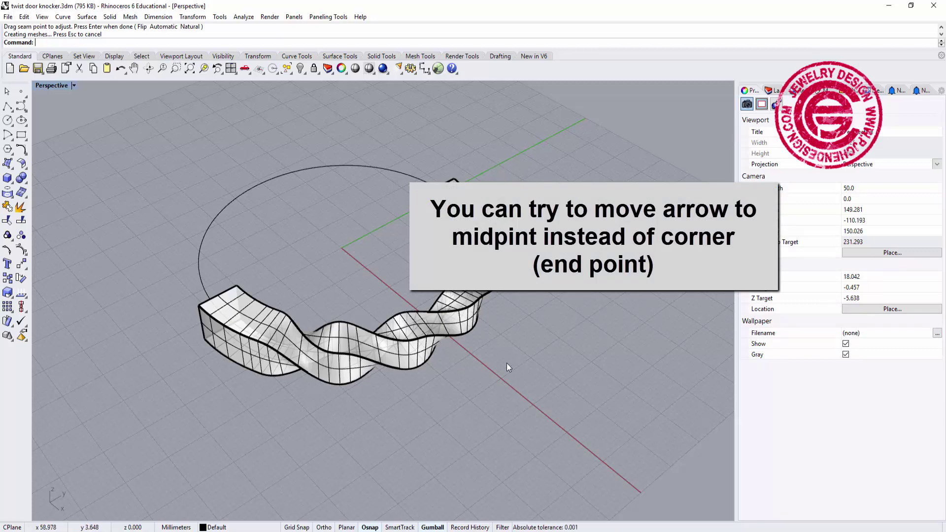
mouse_move(506, 363)
right_mouse_down()
mouse_move(541, 406)
mouse_move(529, 372)
mouse_move(551, 386)
mouse_move(498, 294)
right_mouse_up()
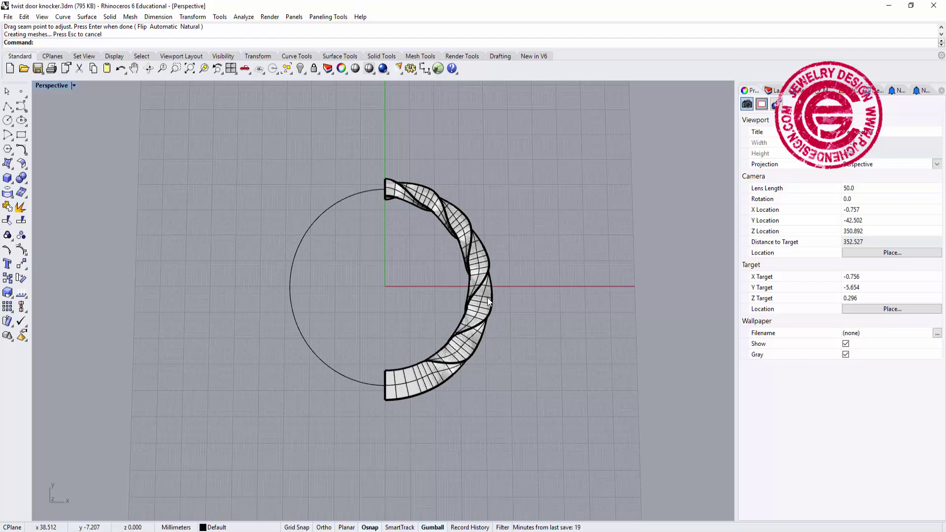
Drag the twisted band left away from the circle and window-select the five right-side section curves
left_click(488, 292)
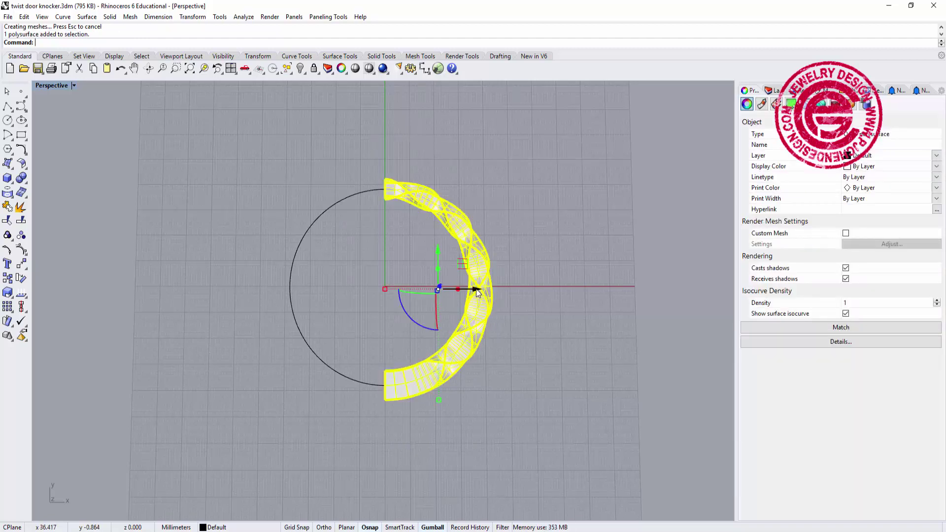
left_click_drag(477, 293, 244, 287)
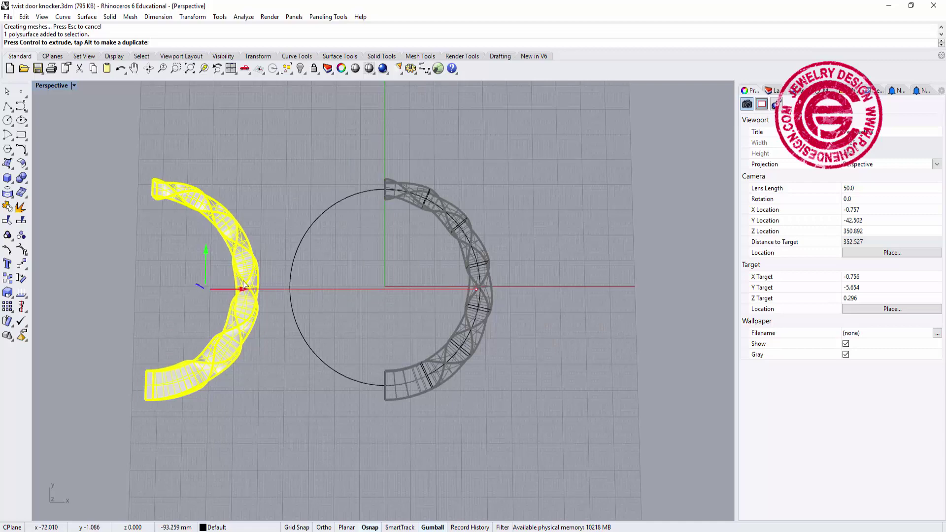
left_click(529, 368)
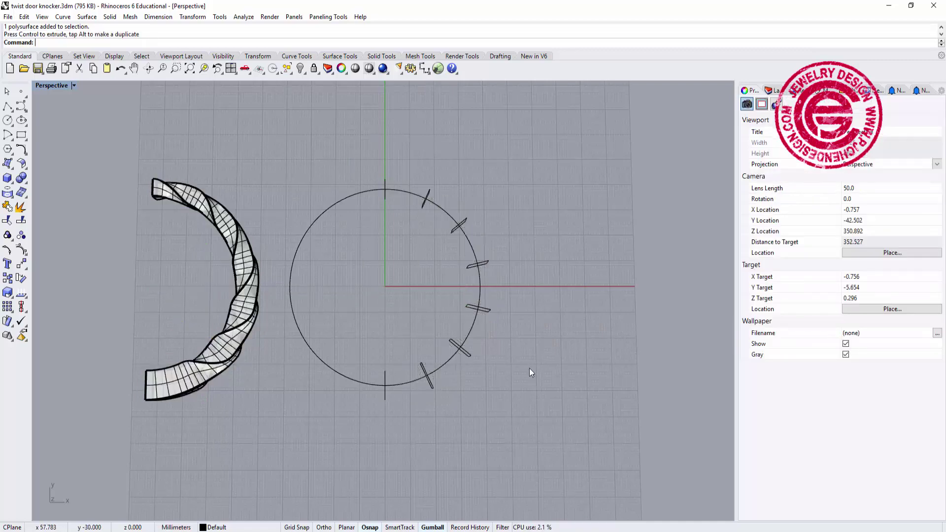
mouse_move(529, 368)
right_mouse_down()
mouse_move(452, 286)
mouse_move(482, 286)
right_mouse_up()
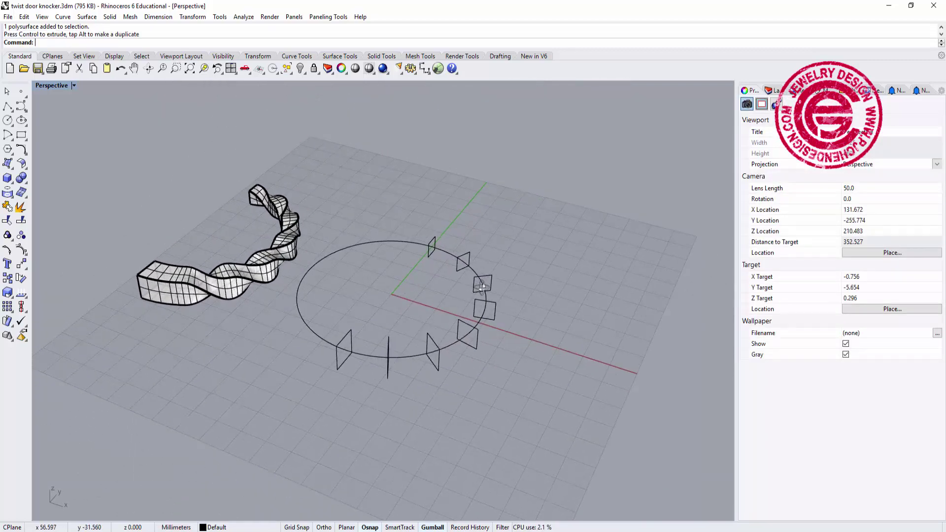
right_click_drag(466, 334, 487, 376)
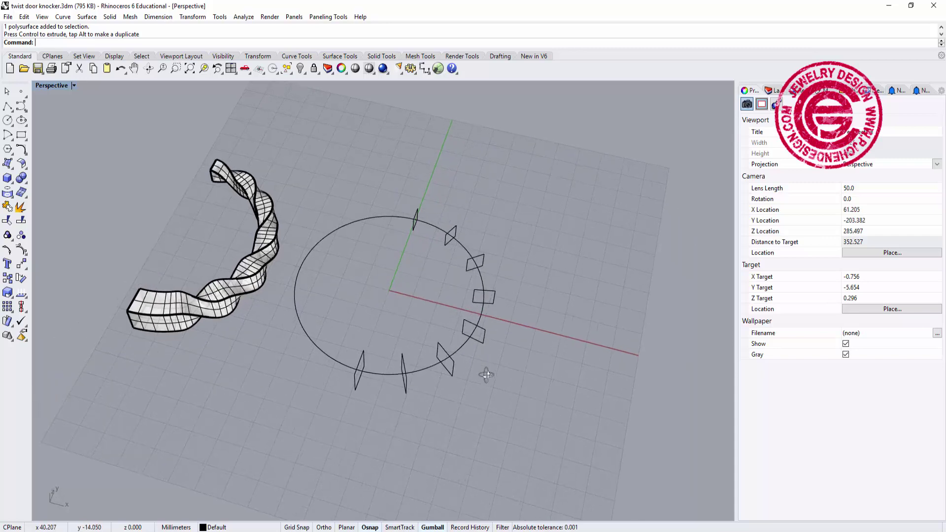
mouse_move(437, 199)
left_mouse_down()
mouse_move(520, 440)
mouse_move(530, 440)
left_mouse_up()
Delete the selected inner cross-sections and one leftover section curve
key("Delete")
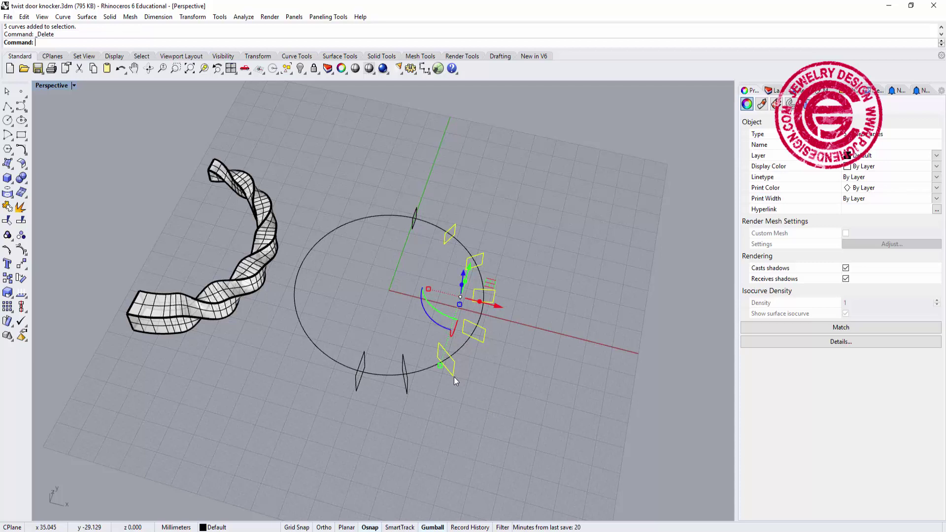
left_click(410, 387)
key("Delete")
mouse_move(429, 365)
right_mouse_down()
mouse_move(475, 359)
mouse_move(463, 358)
right_mouse_up()
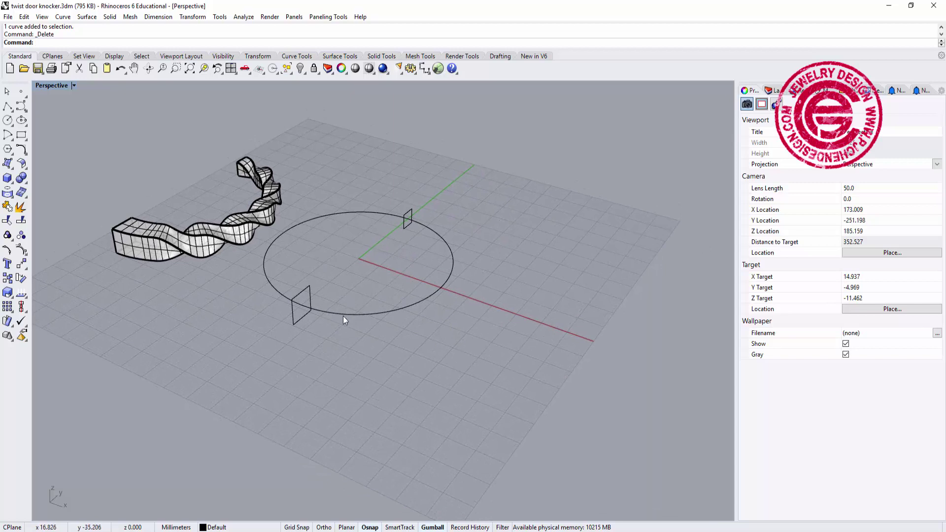
Split the circle at points with the Point option and delete the upper-left half, leaving a half-circle rail
left_click(343, 316)
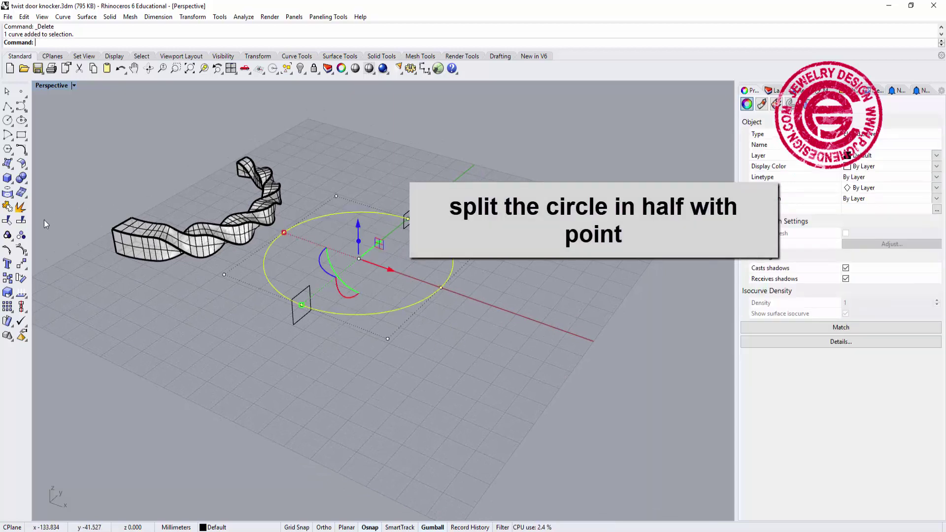
left_click(20, 221)
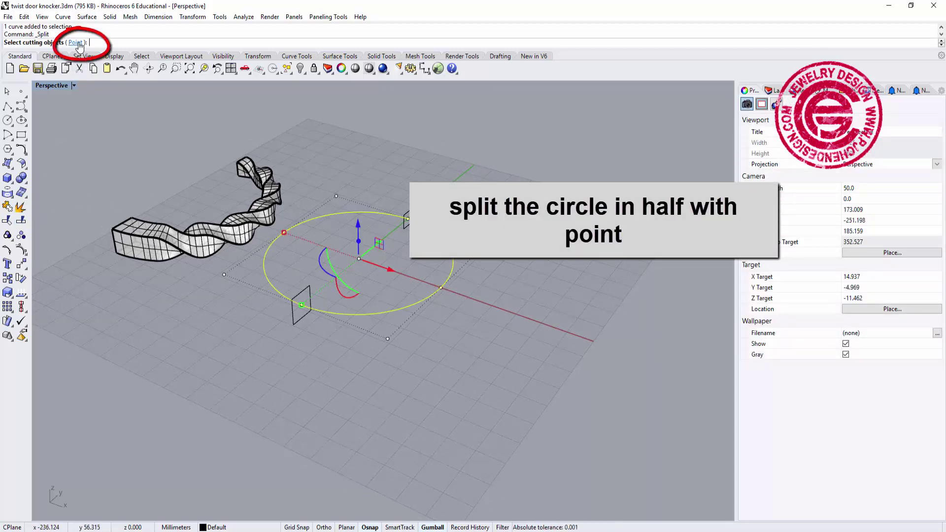
left_click(77, 45)
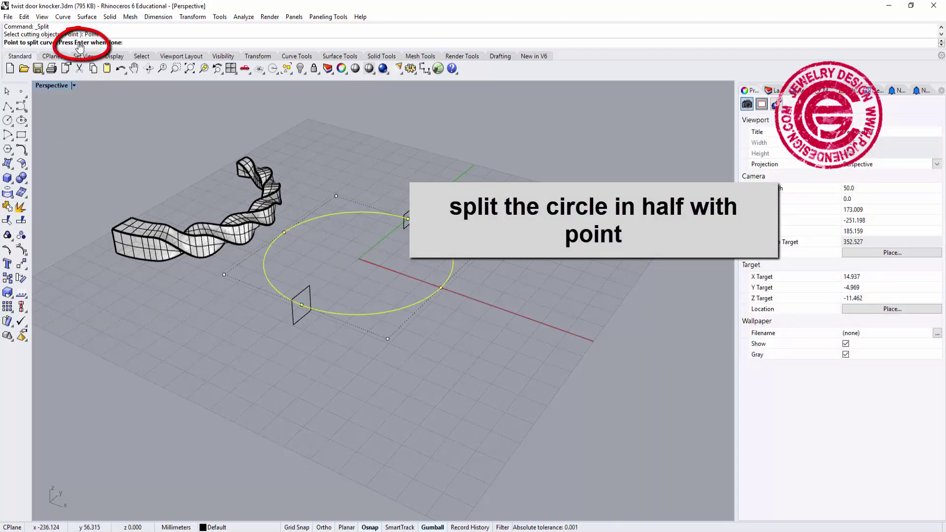
left_click(301, 305)
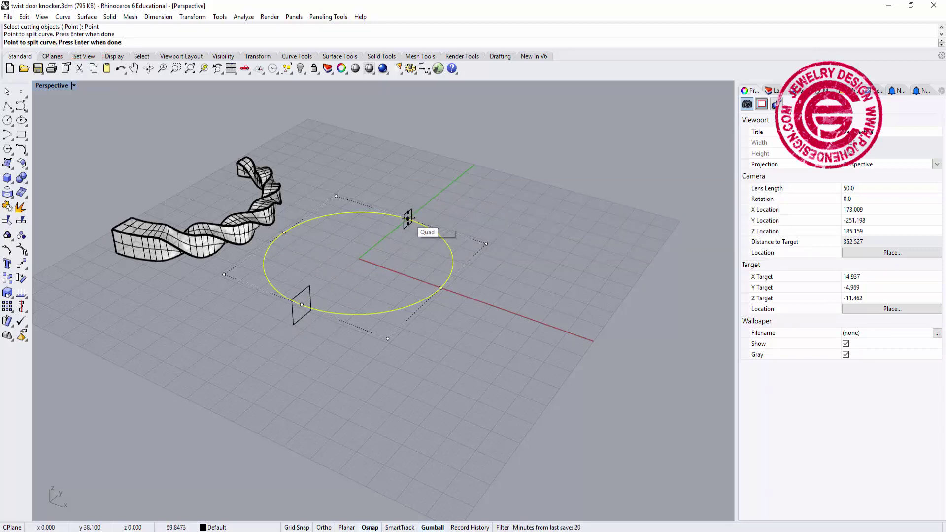
key("Return")
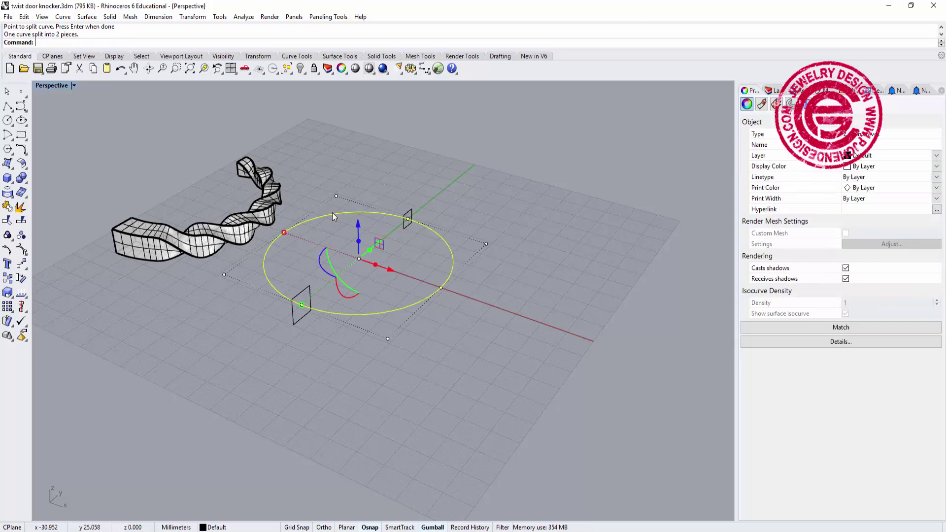
left_click(332, 214)
key("Delete")
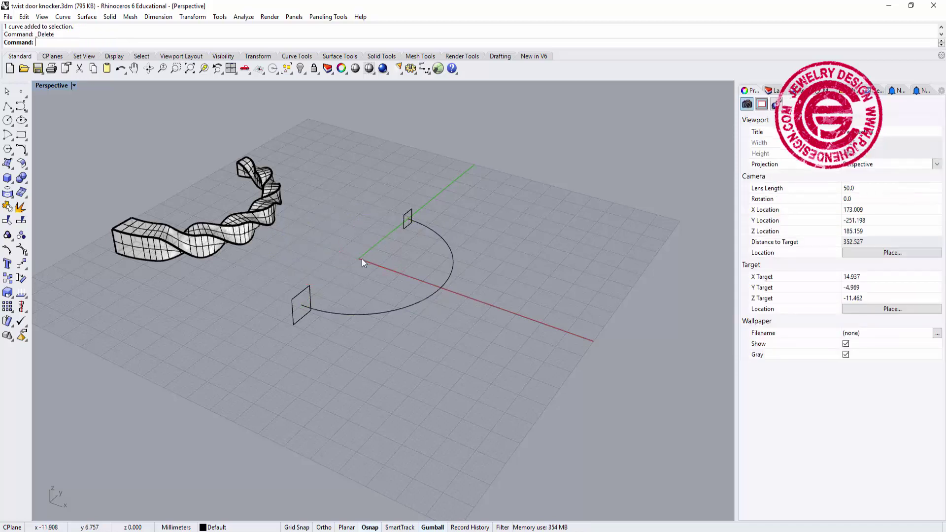
right_click_drag(362, 259, 406, 332)
type("Leader")
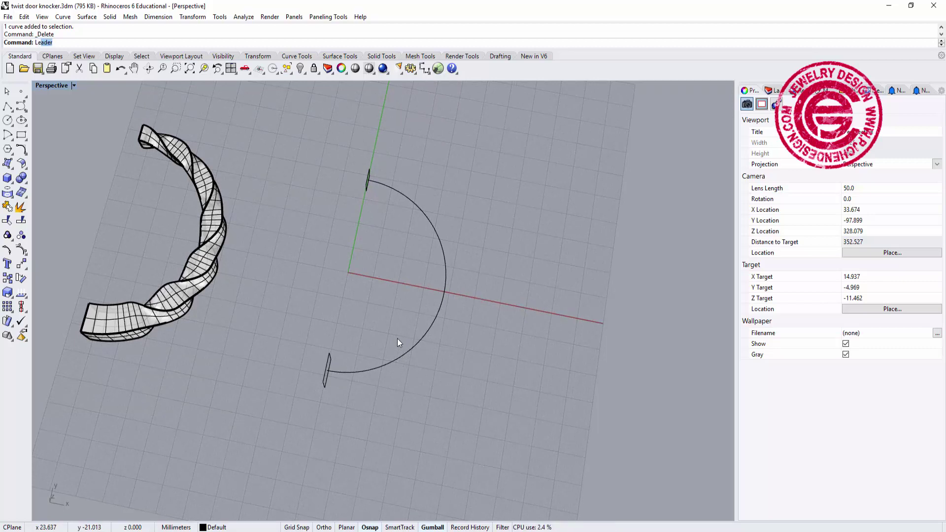
type("ngth")
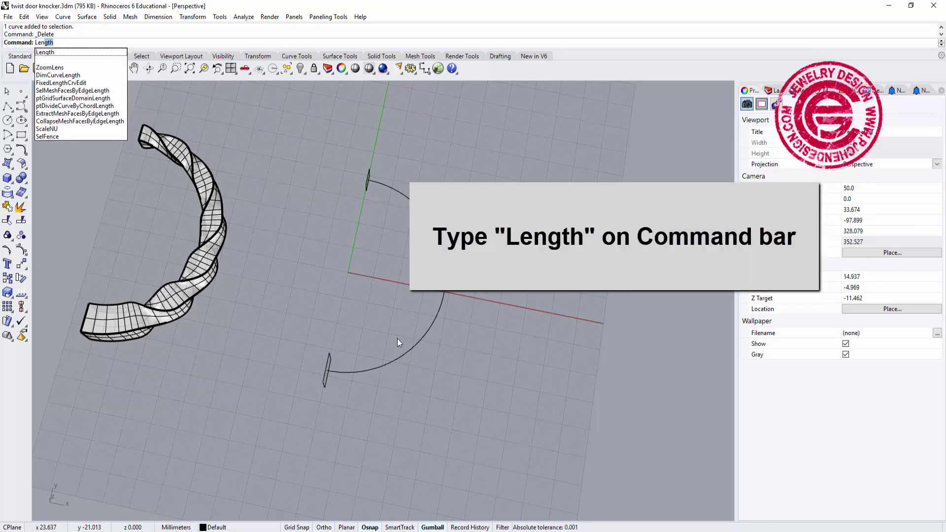
Measure the half-circle arc with Length, reporting 119.695 millimeters
left_click(67, 56)
left_click(435, 316)
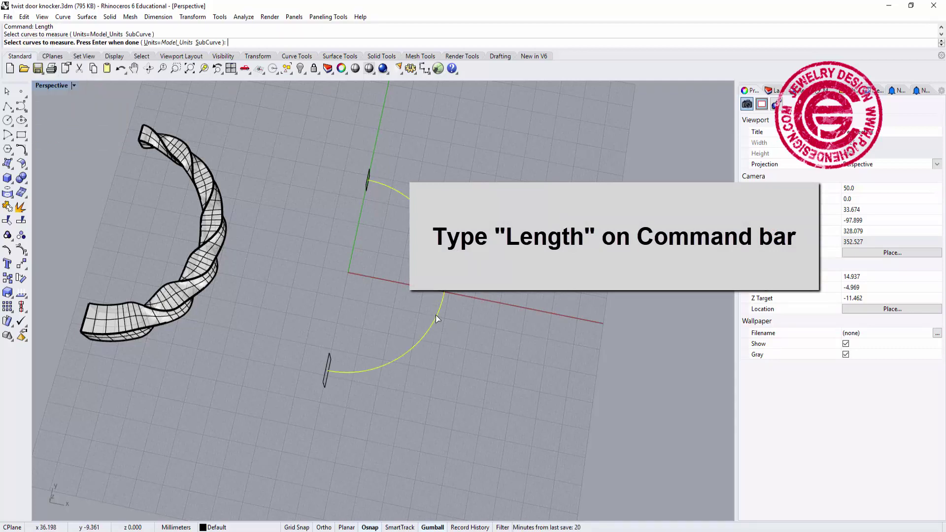
key("Return")
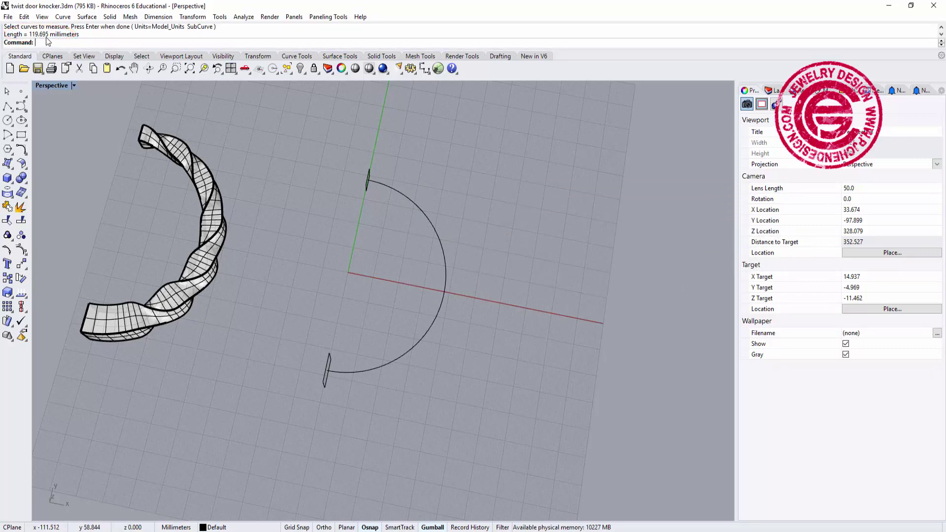
Draw a straight ortho polyline 119.695 mm long below the arc
left_click(8, 106)
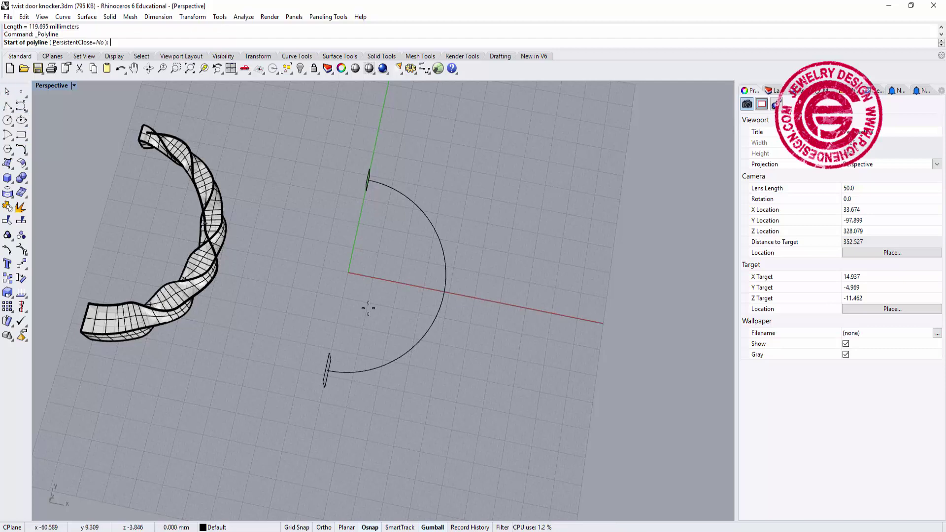
left_click(399, 407)
scroll(549, 422, "down", 3)
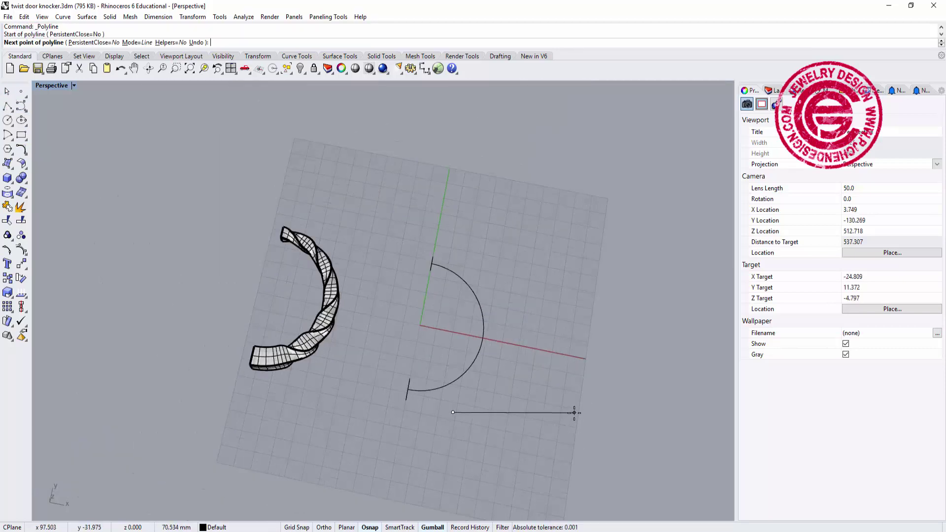
key("shift")
right_click_drag(573, 415, 452, 375, "shift")
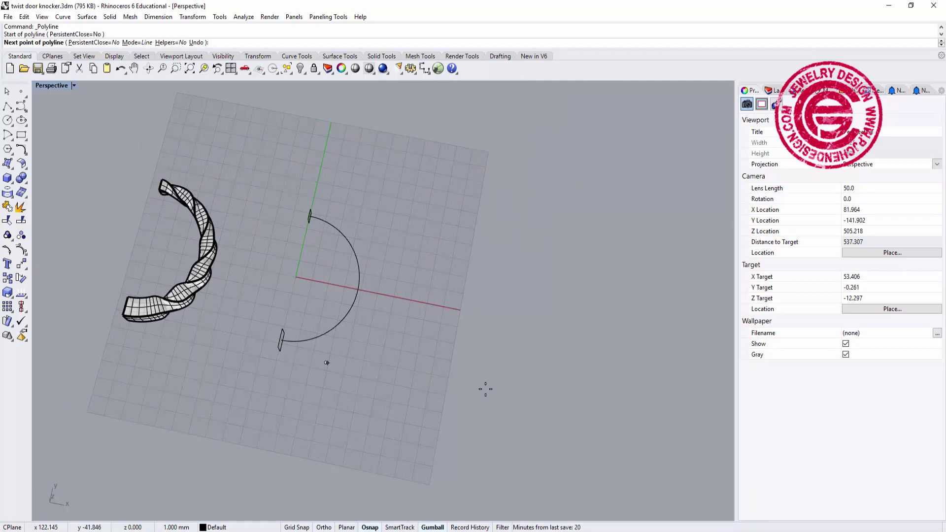
type("119.695")
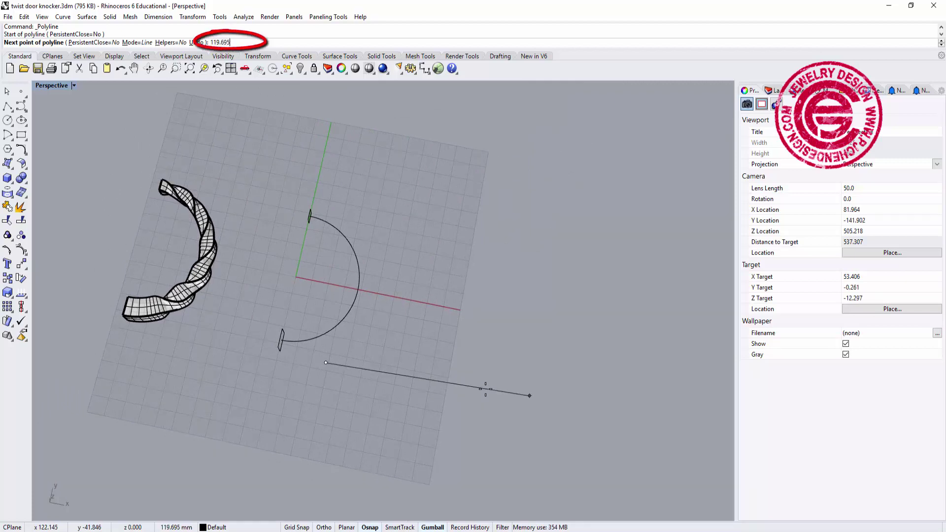
key("Return")
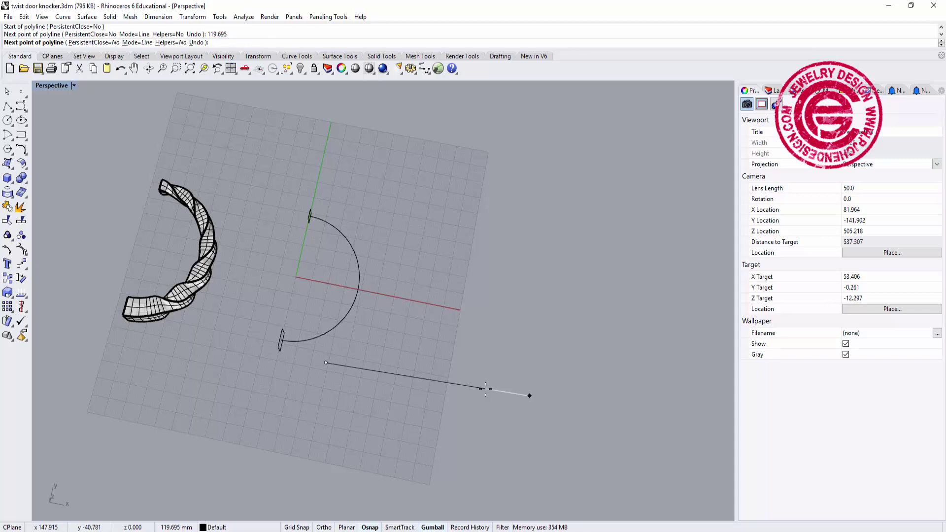
left_click(485, 392)
key("Return")
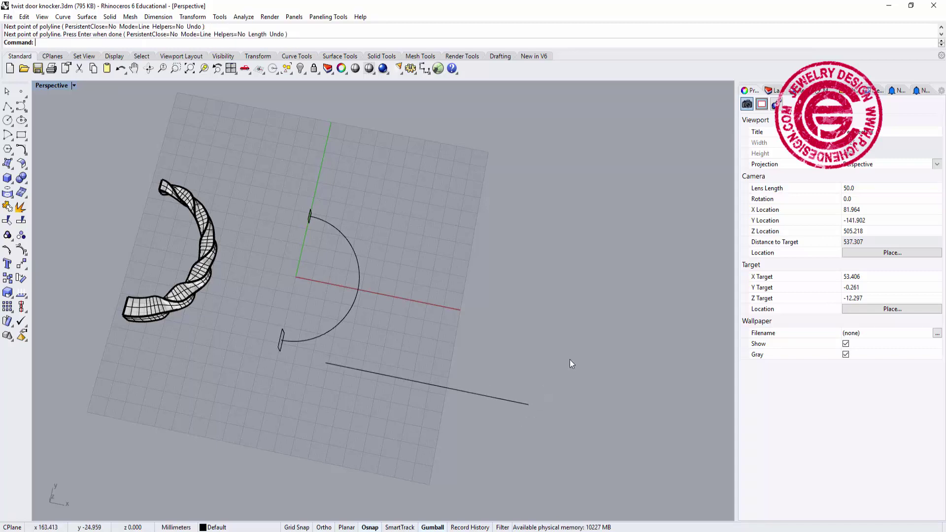
right_click_drag(570, 363, 549, 391)
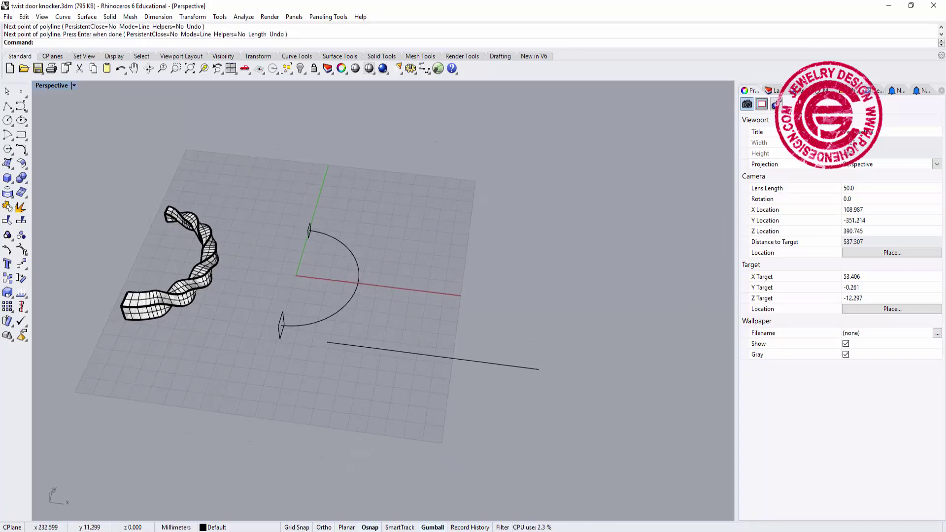
Move the lower rectangle profile by its End snap onto the line's start point
right_click_drag(548, 391, 713, 211)
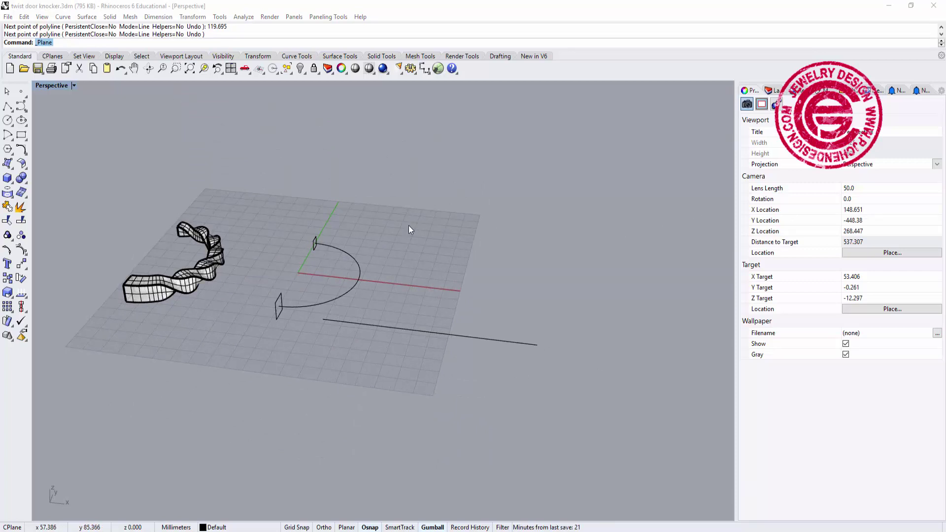
scroll(322, 332, "up", 2)
scroll(327, 317, "up", 2)
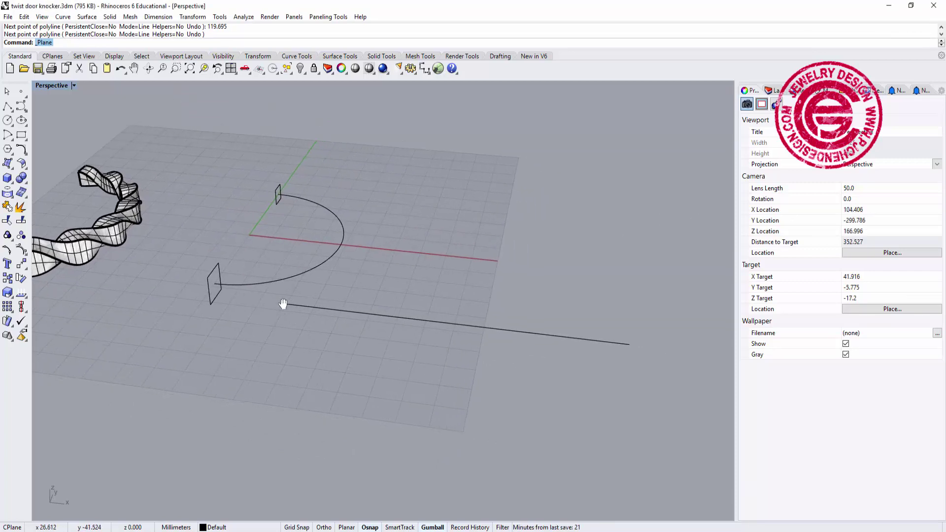
left_click(196, 301)
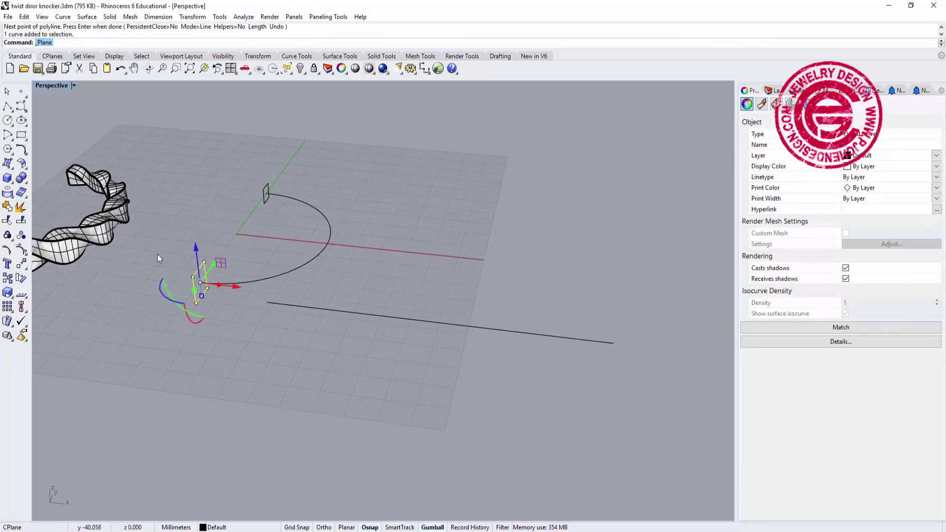
left_click(21, 264)
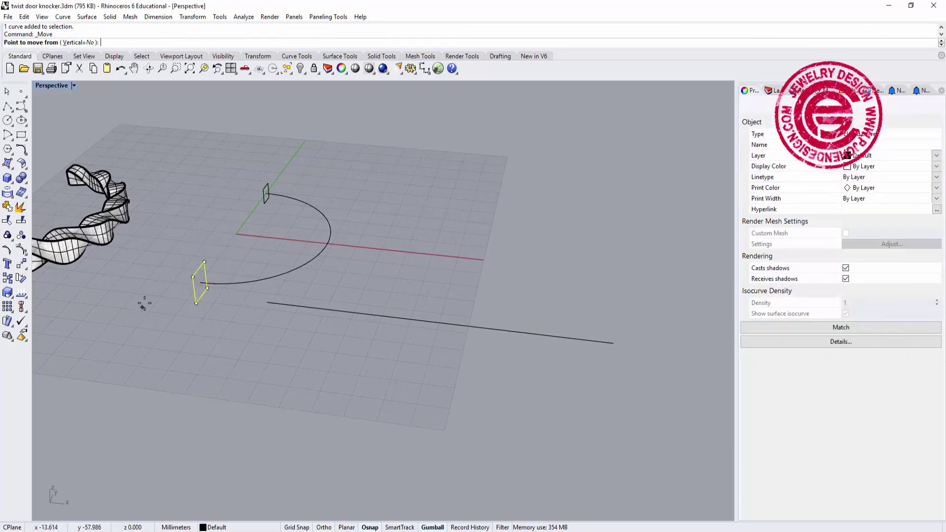
left_click(200, 282)
left_click(257, 323)
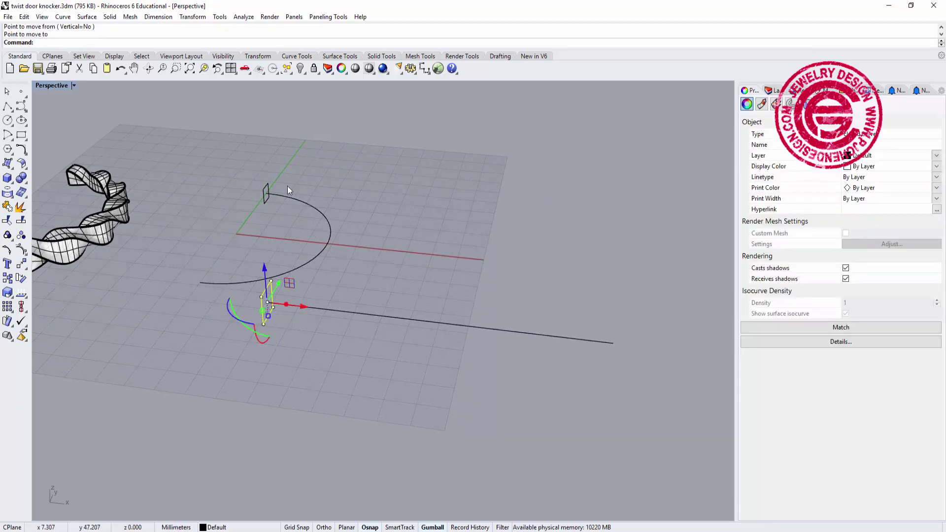
key("Escape")
Move the upper rectangle profile by its End snap onto the line's far end
key("Return")
left_click(267, 201)
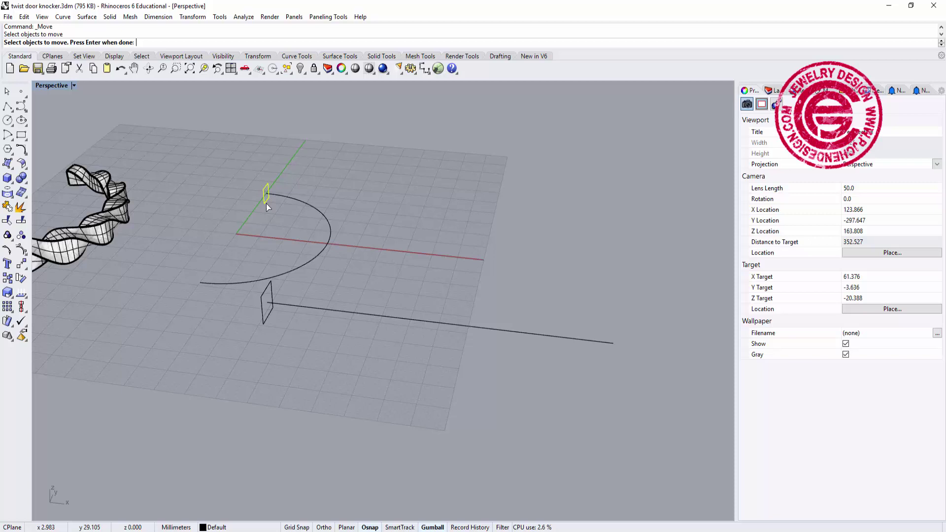
key("Return")
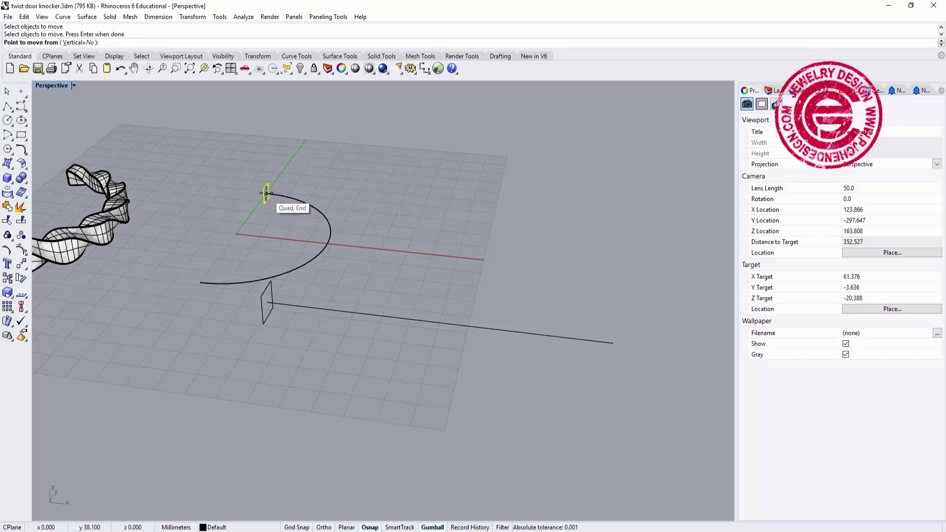
left_click(264, 202)
left_click(613, 343)
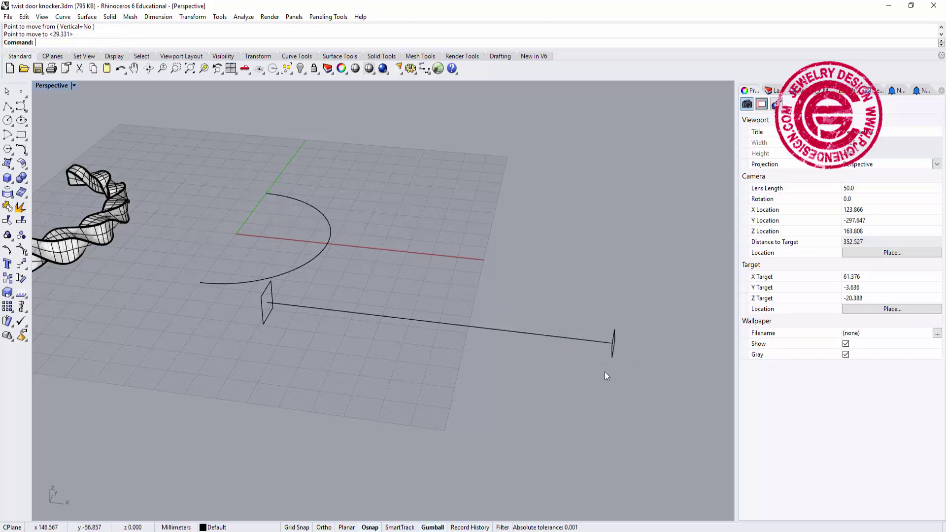
key("Return")
right_click_drag(476, 402, 450, 363)
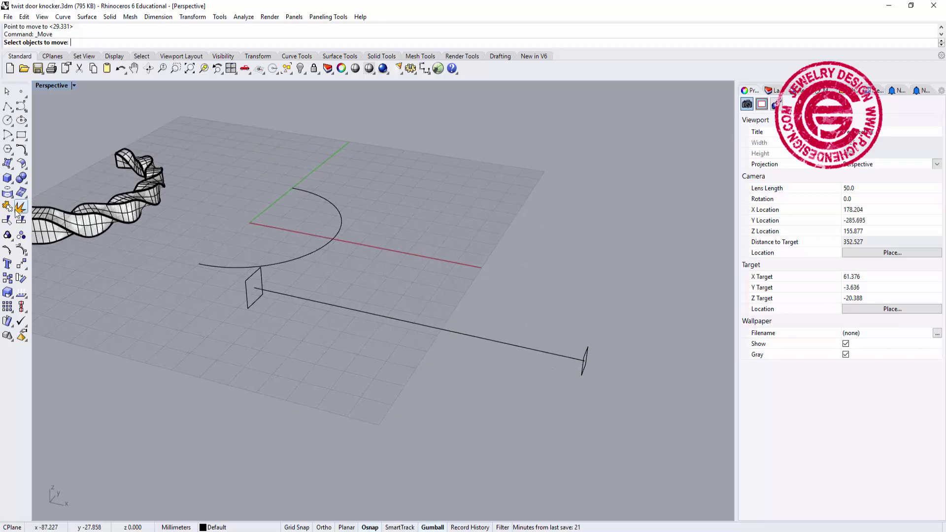
left_click(9, 165)
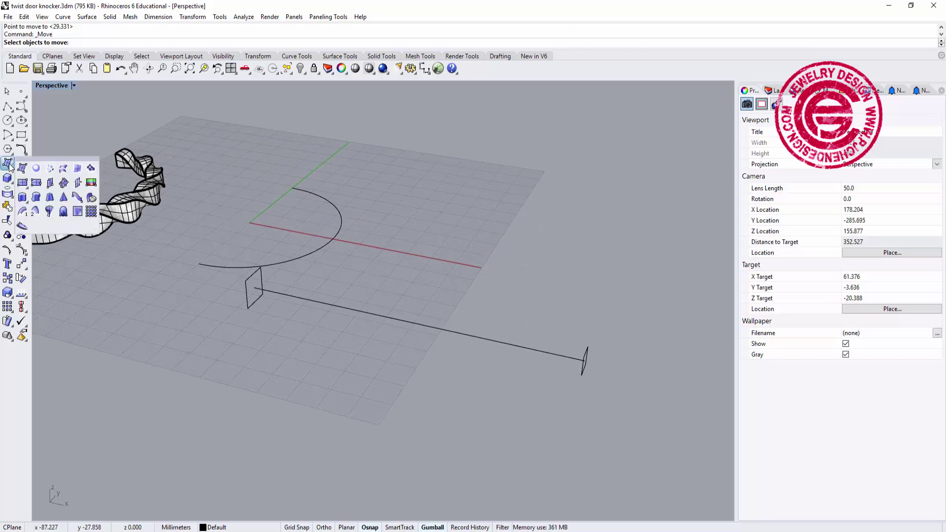
Loft the two rectangle profiles into a tapered bar, accepting the default loft options
left_click(66, 171)
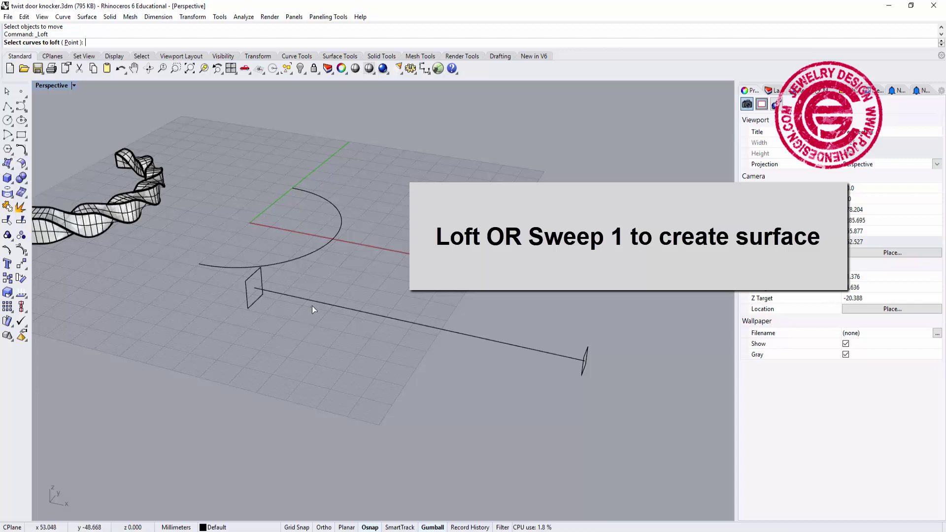
key("Escape")
right_click(238, 320)
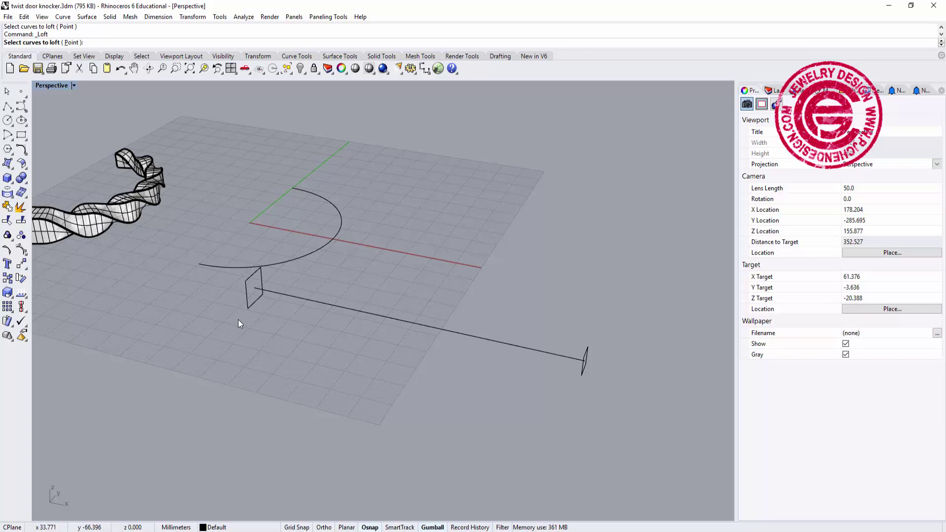
left_click(249, 305)
left_click(583, 369)
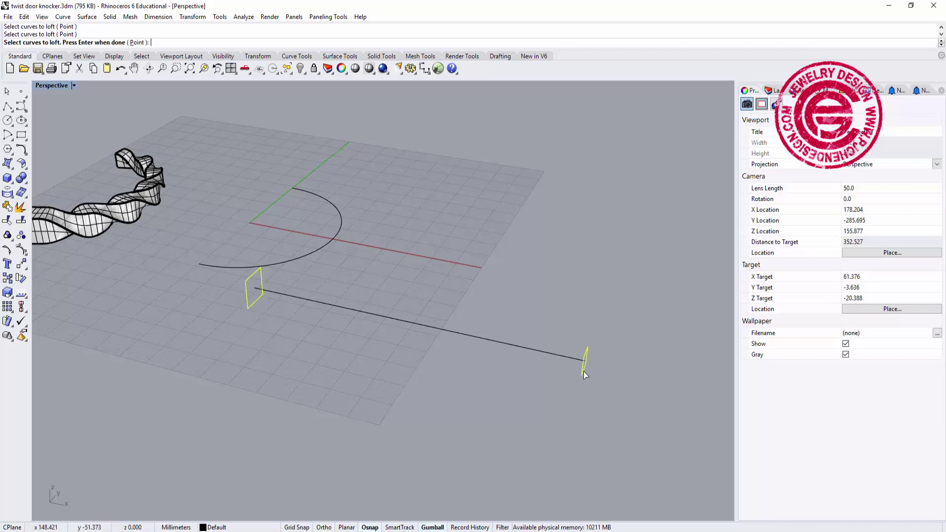
key("Return")
key("Return")
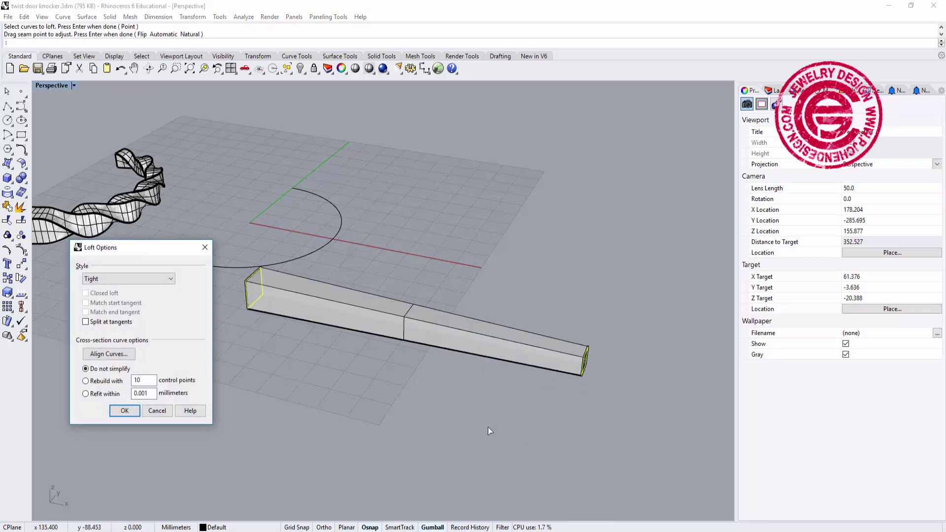
left_click(125, 410)
mouse_move(124, 410)
right_mouse_down()
mouse_move(479, 412)
mouse_move(392, 405)
right_mouse_up()
Cap both open ends of the lofted bar into a closed polysurface
left_click(430, 316)
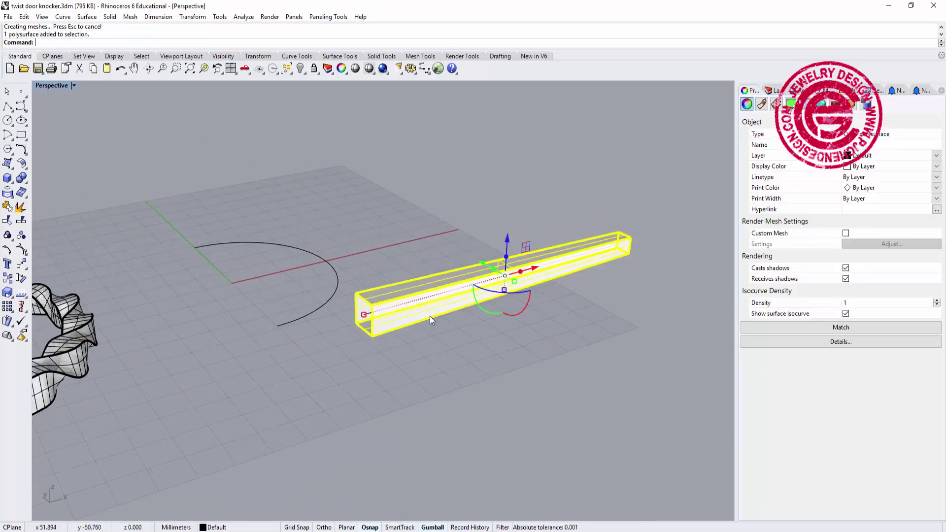
type("Cap")
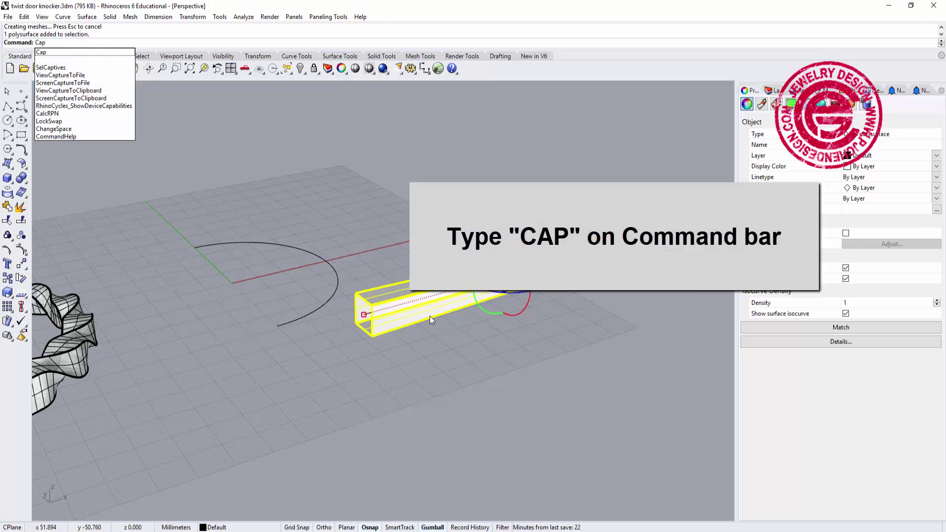
key("Return")
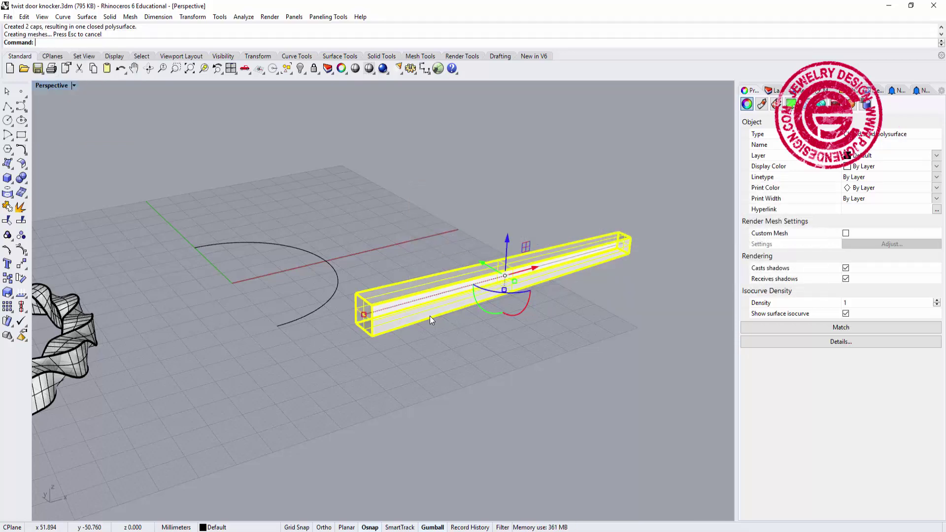
right_click_drag(429, 315, 434, 385)
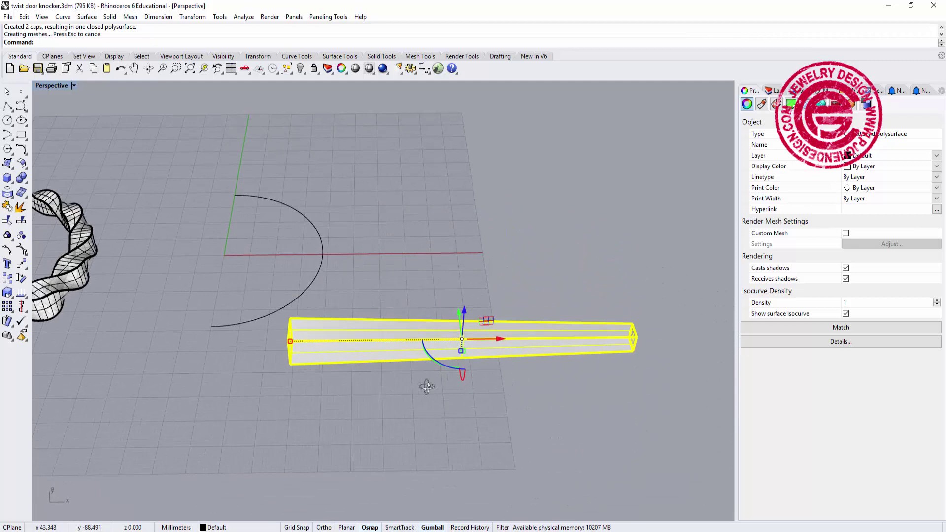
Deselect the bar, look along its length and turn on the Osnap bar
left_click(364, 402)
mouse_move(365, 344)
right_mouse_down()
mouse_move(371, 304)
mouse_move(351, 328)
right_mouse_up()
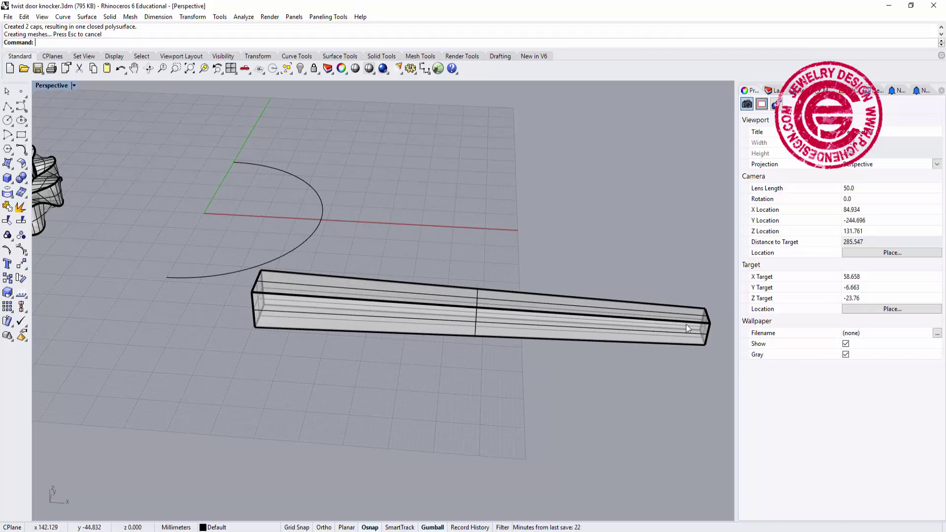
right_click_drag(696, 329, 186, 416)
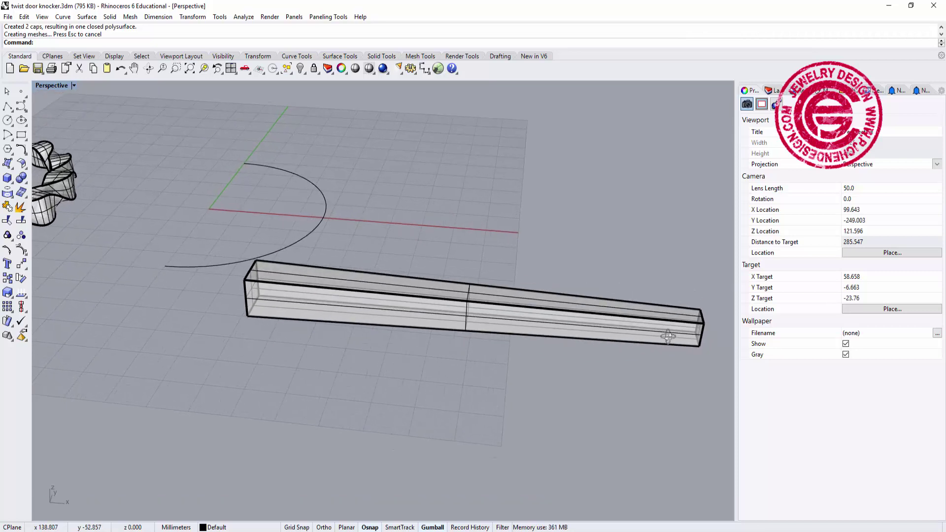
left_click(367, 527)
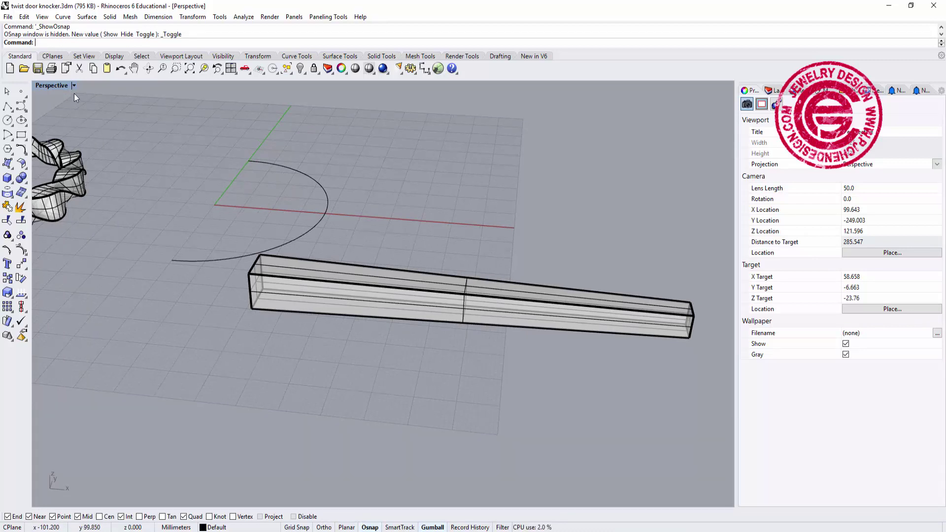
Start Twist from the deformation flyout with the tapered bar as the object
left_click(26, 268)
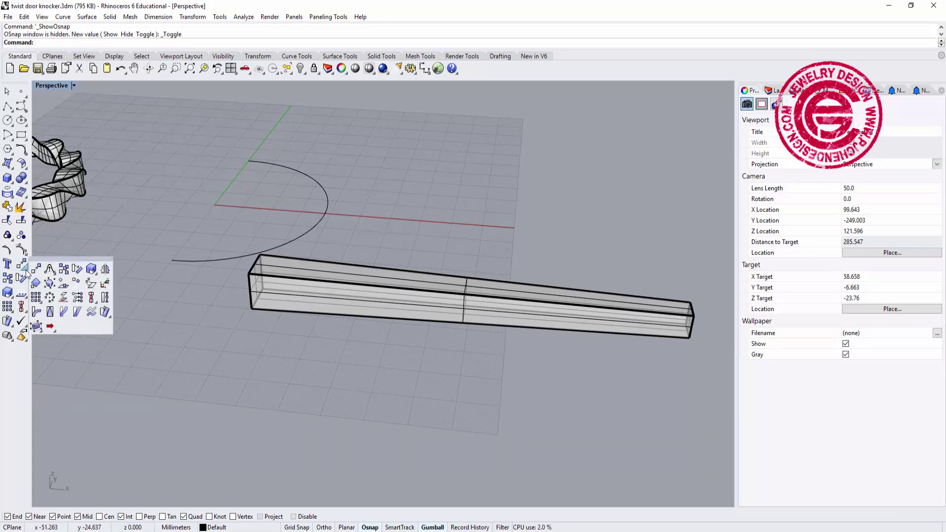
left_click(92, 297)
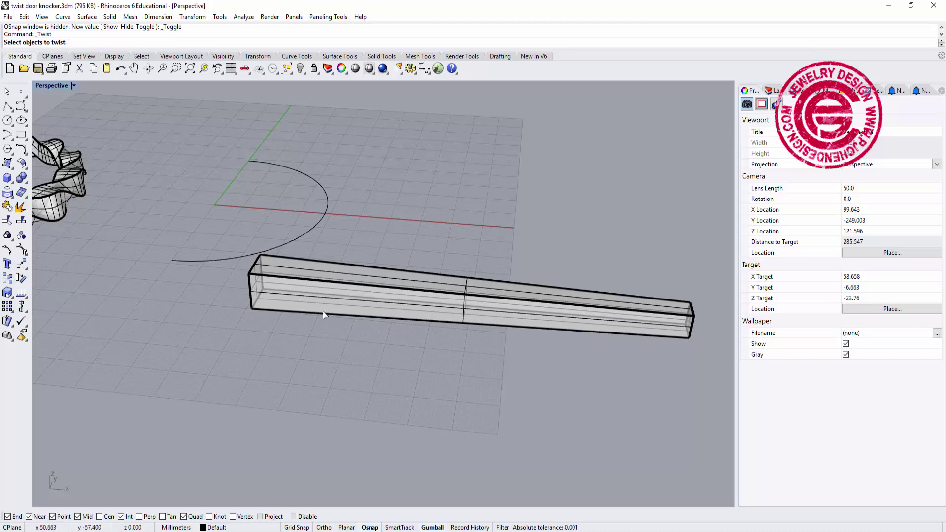
left_click(333, 273)
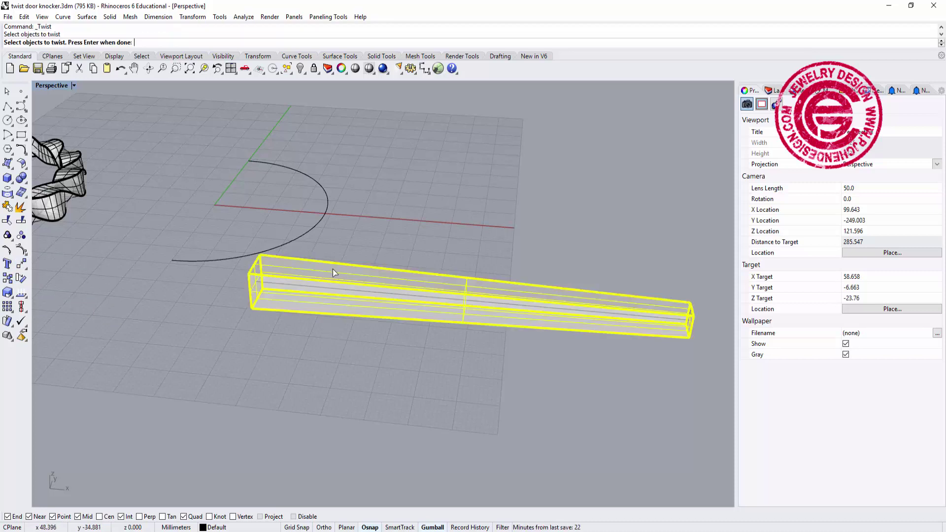
key("Return")
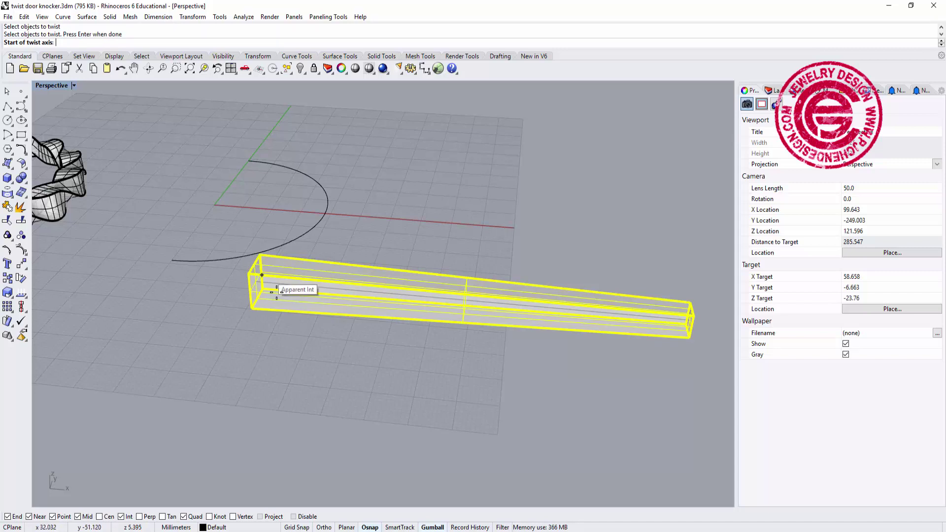
scroll(267, 289, "up", 2)
Set the twist axis from the bar's near end to its far end and restore four viewports
right_click_drag(287, 294, 206, 277, "shift")
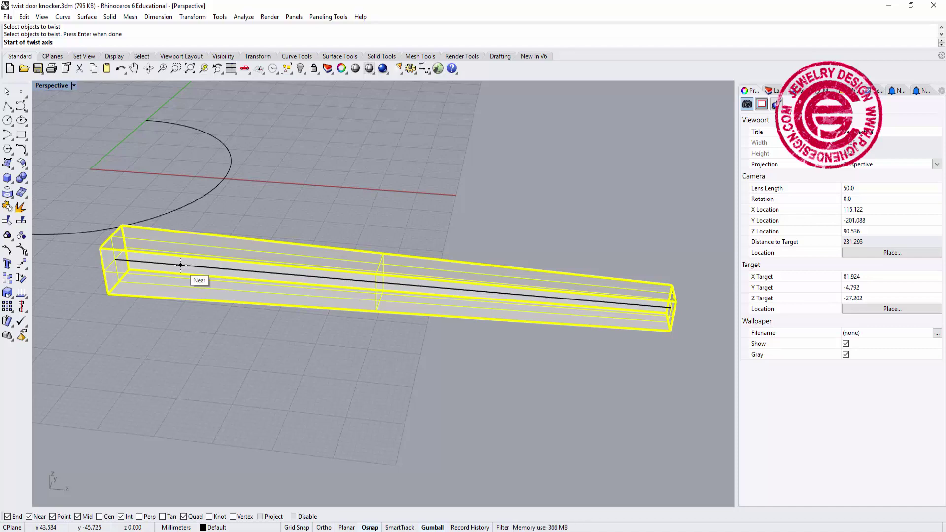
left_click(180, 264)
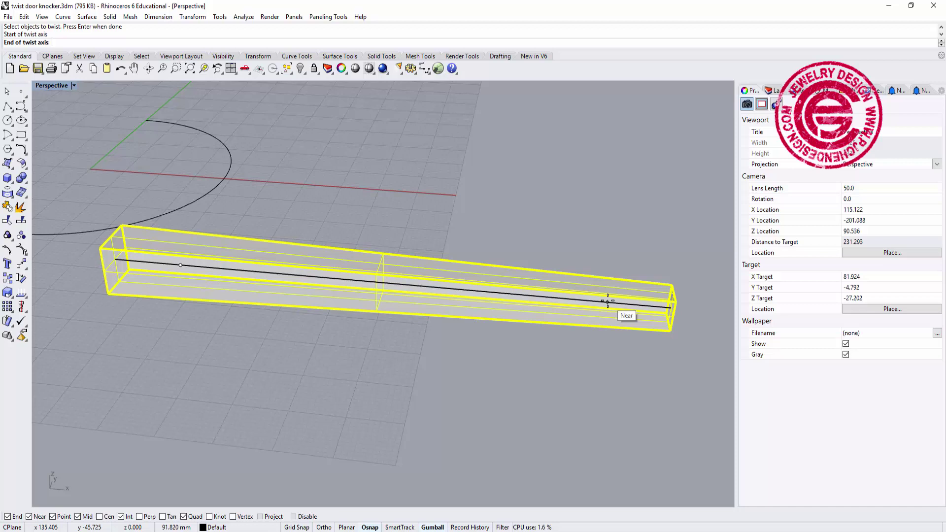
left_click(606, 302)
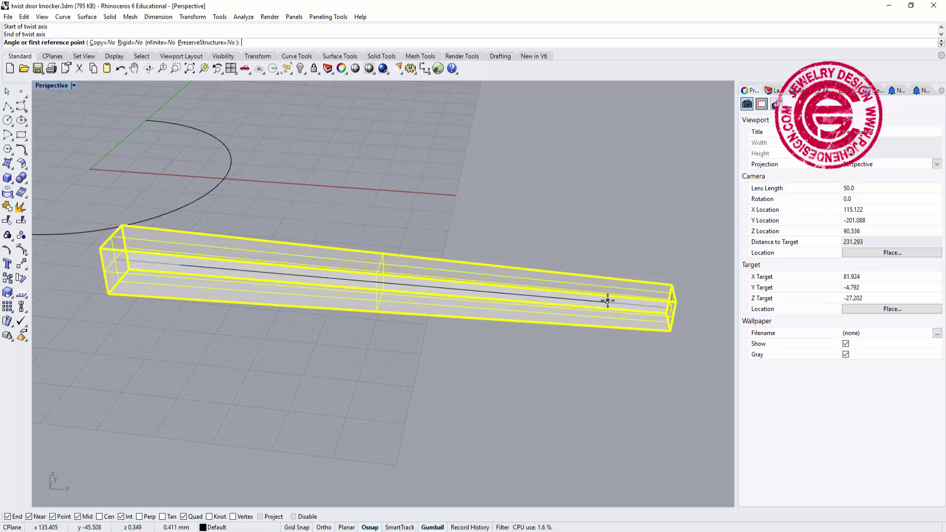
double_click(46, 86)
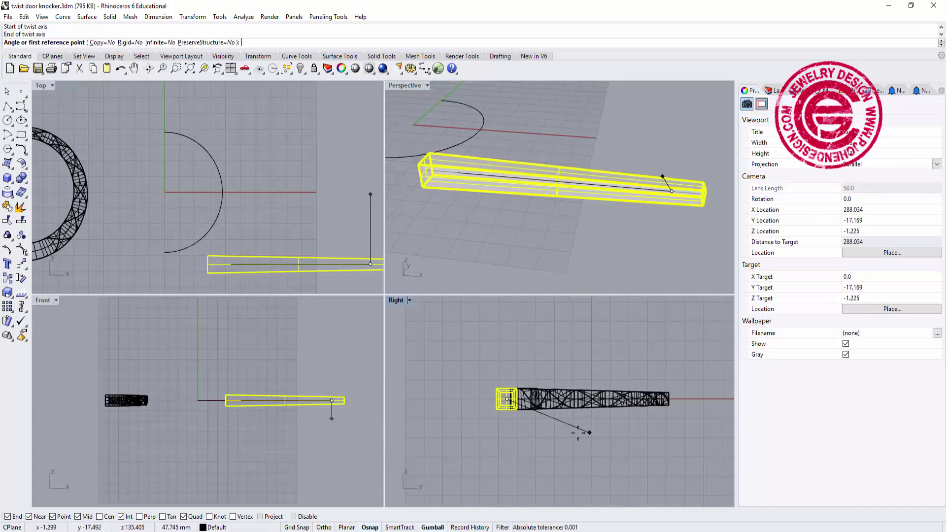
scroll(588, 422, "up", 2)
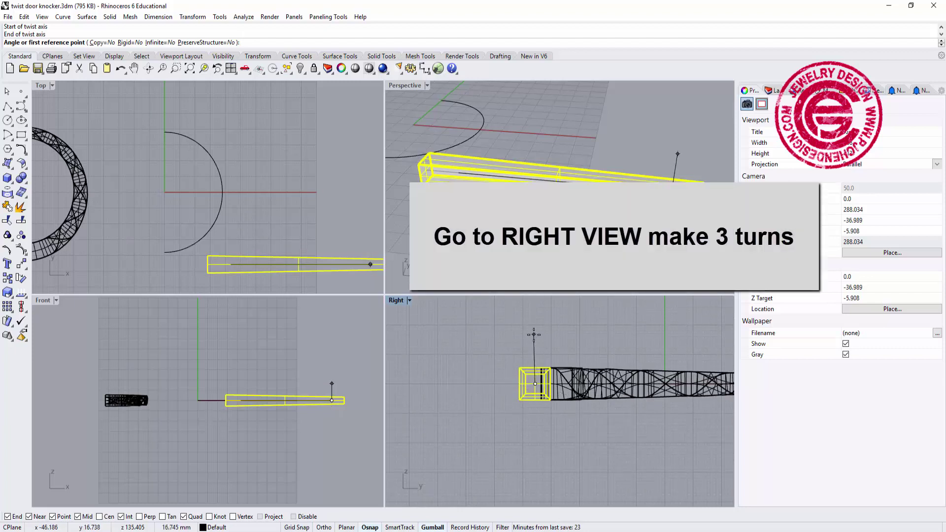
With Ortho on, twist the bar 1080 degrees and view the spiral from above in full-size Perspective
key("F8")
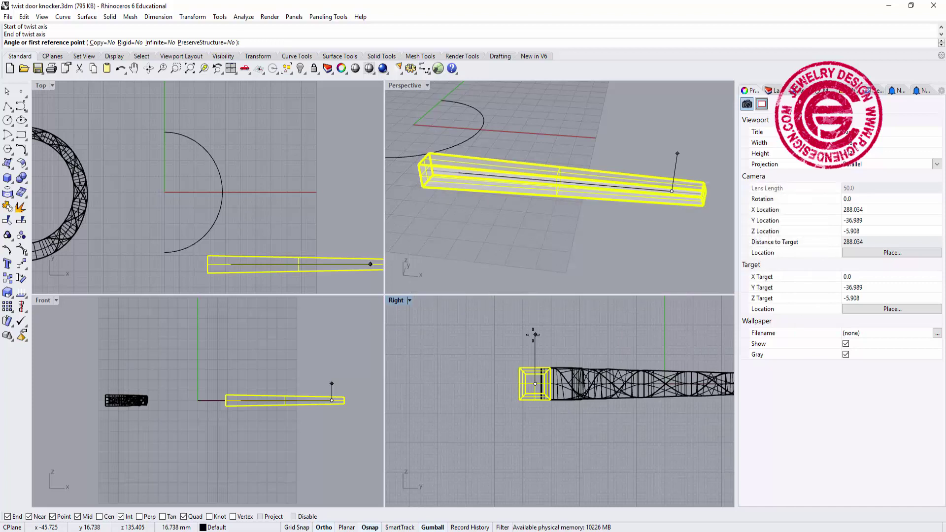
left_click(534, 335)
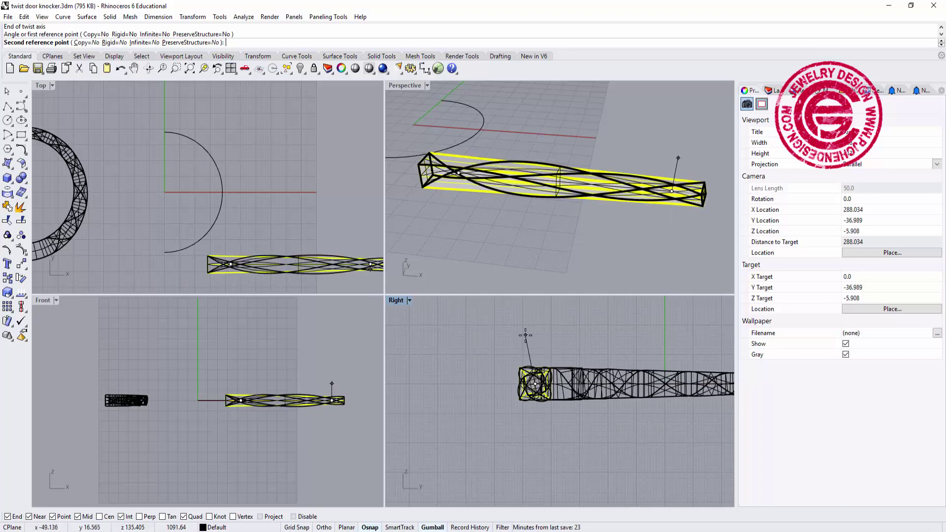
key("shift")
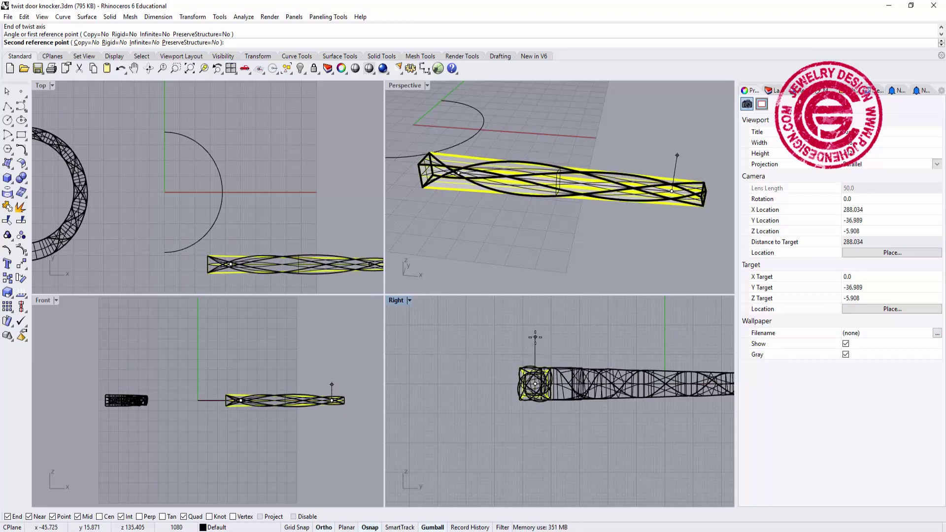
left_click(535, 338)
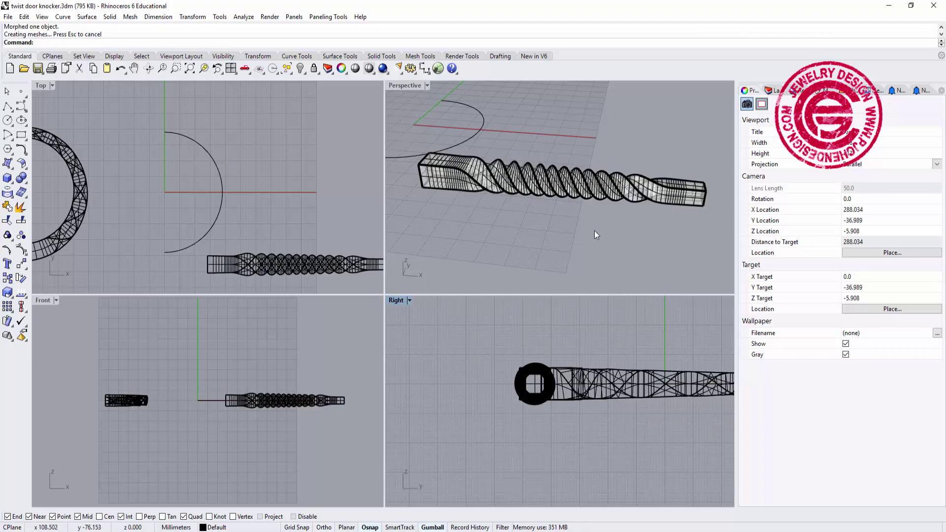
double_click(402, 85)
mouse_move(414, 96)
right_mouse_down()
mouse_move(451, 270)
mouse_move(469, 232)
mouse_move(555, 212)
mouse_move(458, 237)
mouse_move(274, 226)
mouse_move(390, 217)
mouse_move(201, 222)
right_mouse_up()
scroll(507, 256, "up", 2)
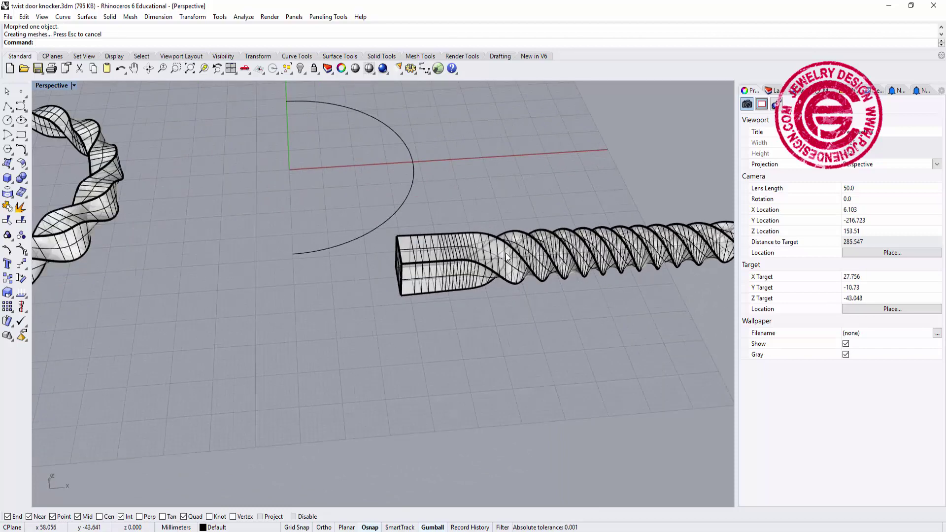
left_click(103, 188)
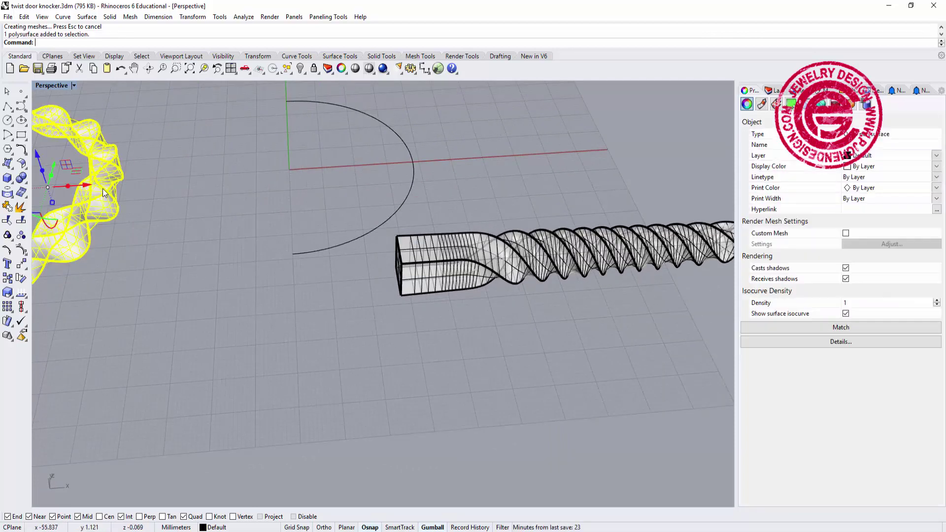
left_click(217, 269)
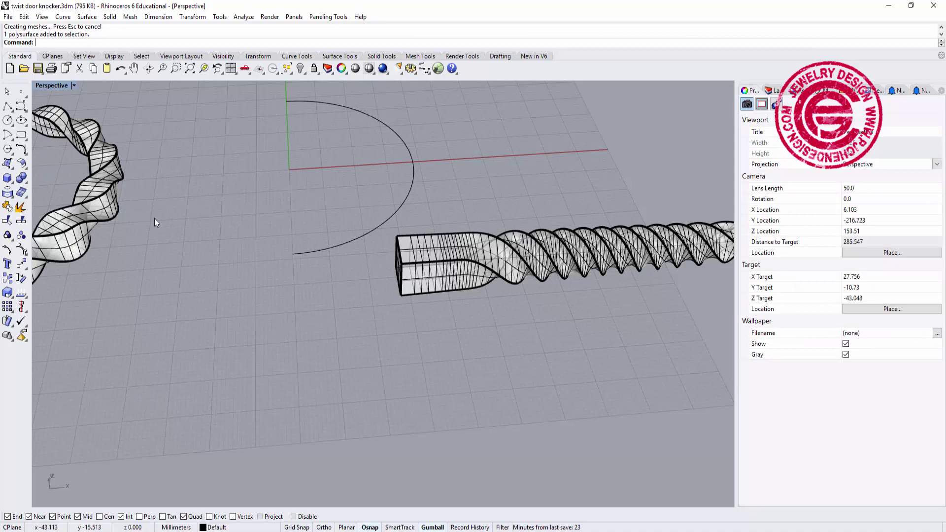
scroll(154, 220, "down", 2)
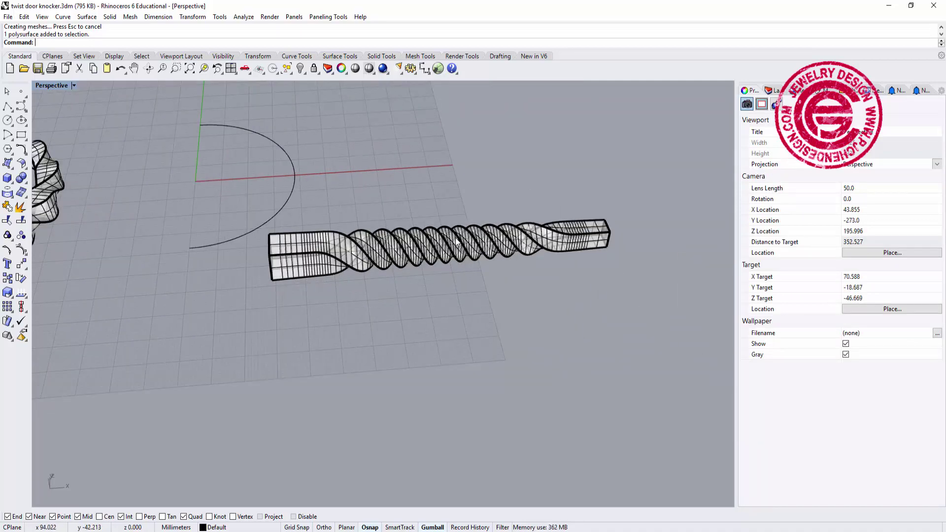
scroll(457, 242, "up", 3)
scroll(414, 274, "down", 1)
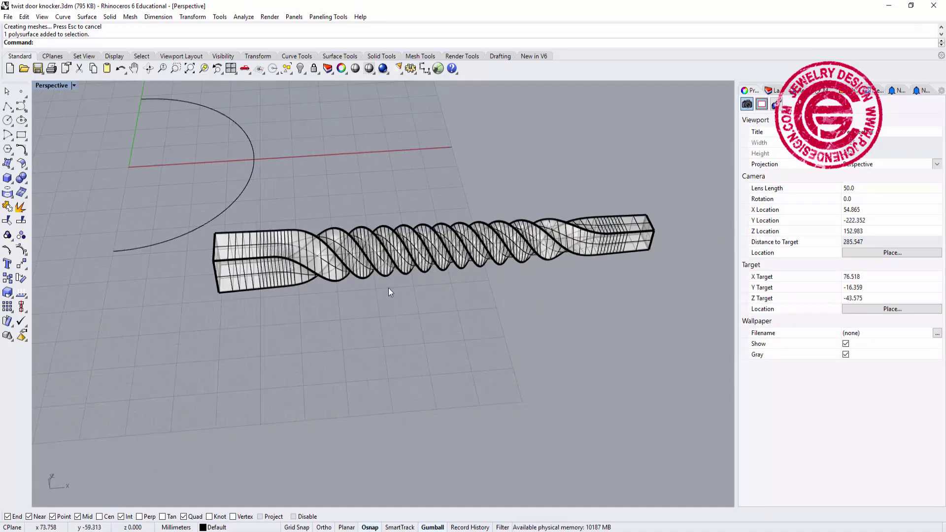
scroll(389, 281, "down", 2)
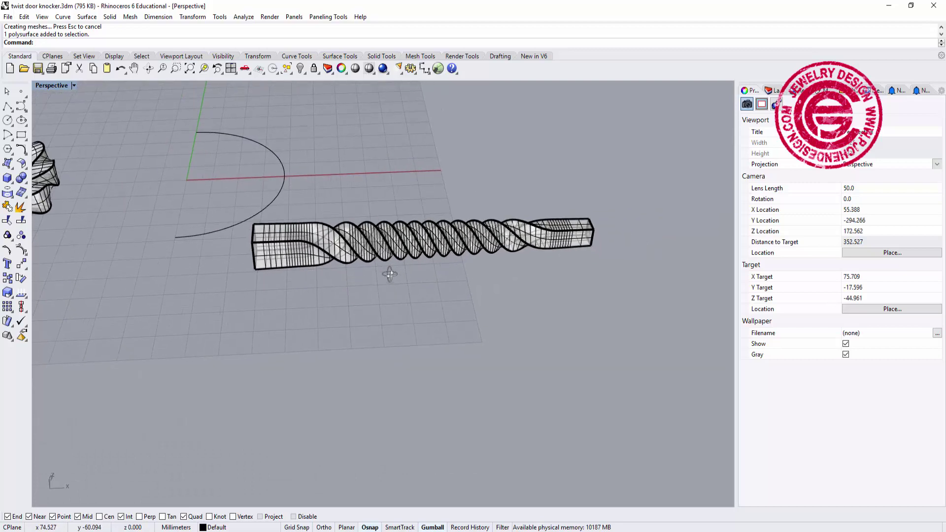
right_click_drag(406, 278, 414, 285, "shift")
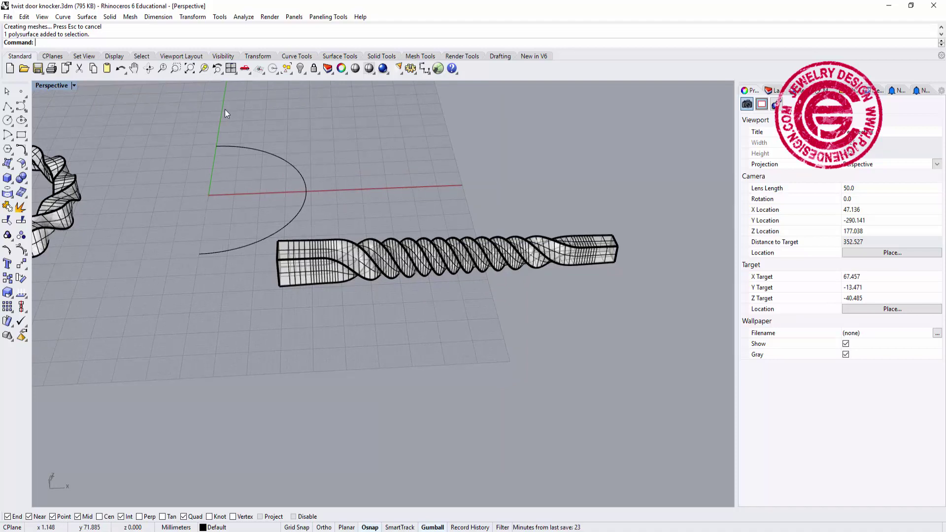
type("Flow")
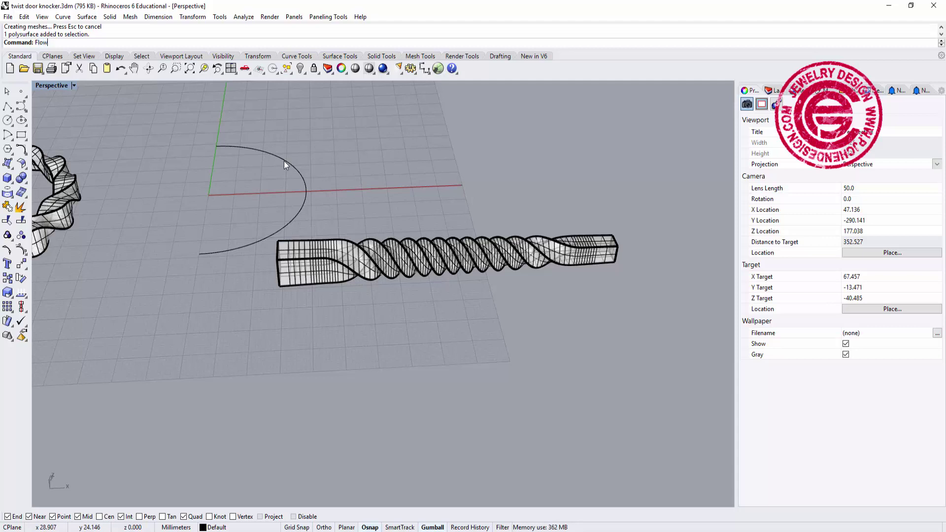
Flow the twisted bar from its straight base line onto the half-circle rail
key("Return")
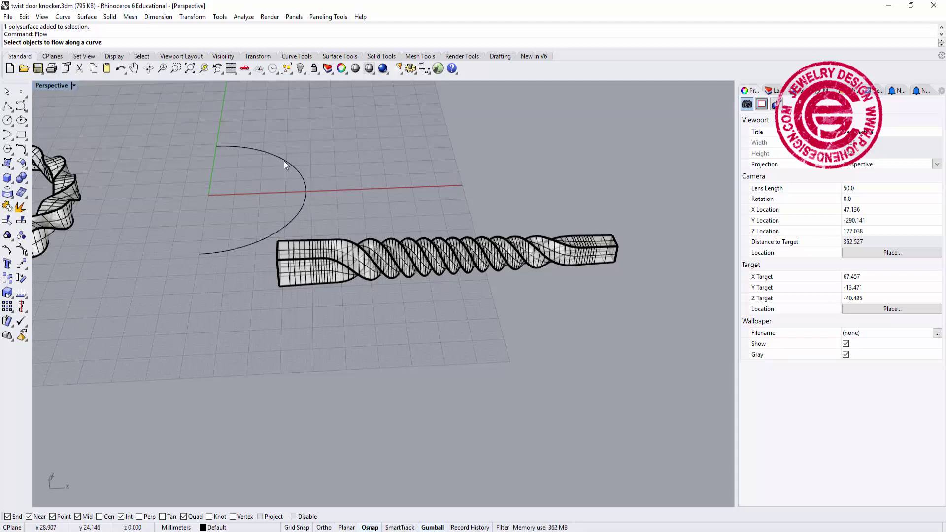
left_click(290, 251)
key("Return")
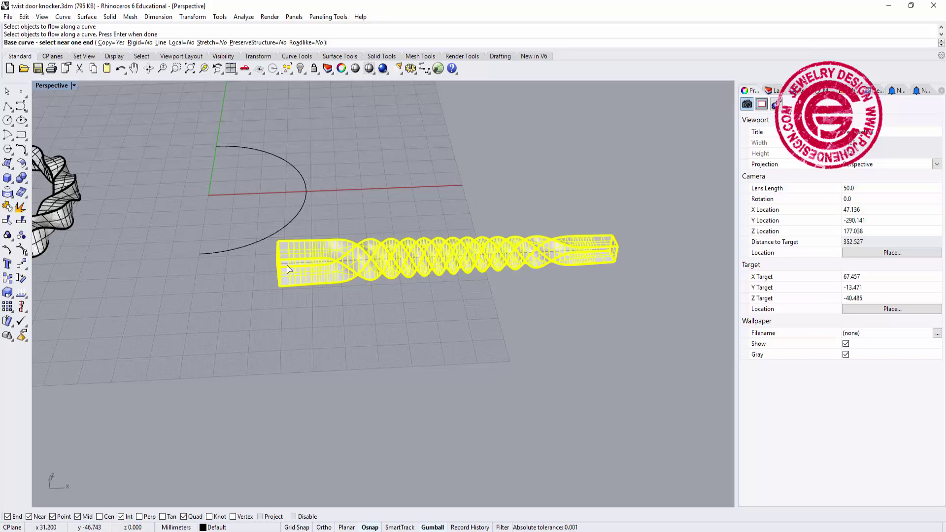
scroll(288, 269, "up", 3)
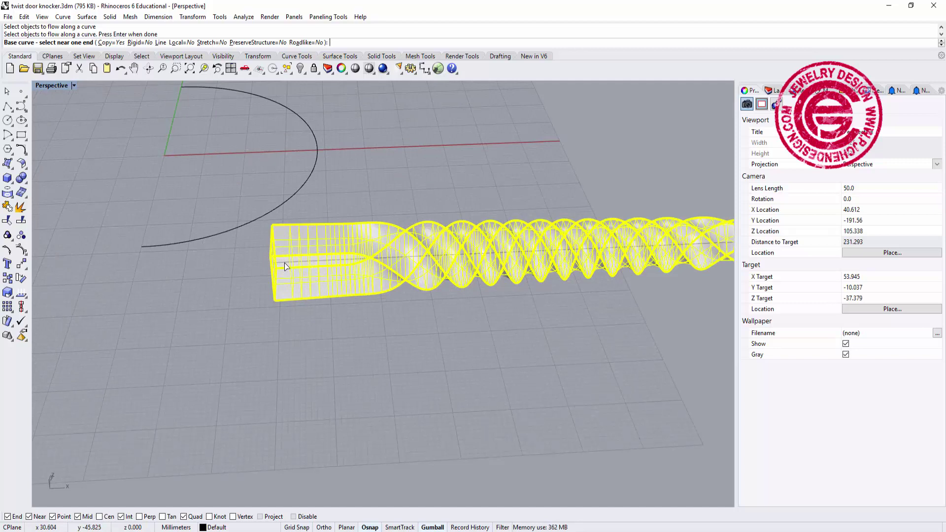
left_click(285, 266)
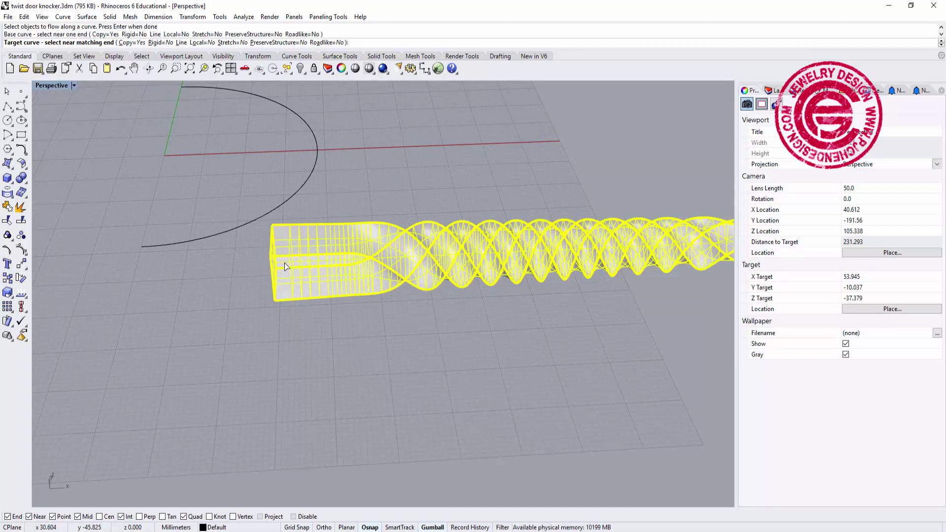
left_click(153, 249)
scroll(154, 250, "down", 3)
Delete the leftover straight bar and select the bent half ring in the four-view layout
right_click_drag(153, 249, 320, 275)
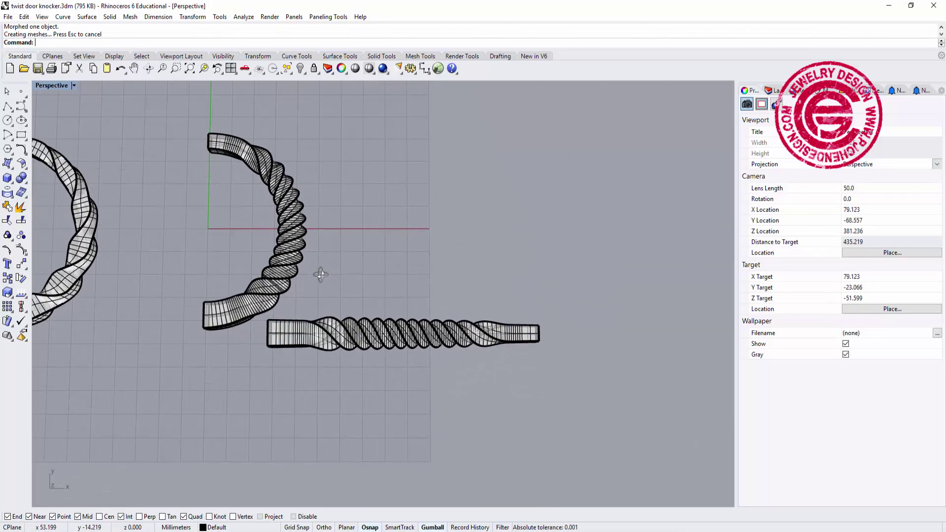
right_click_drag(319, 271, 429, 281, "shift")
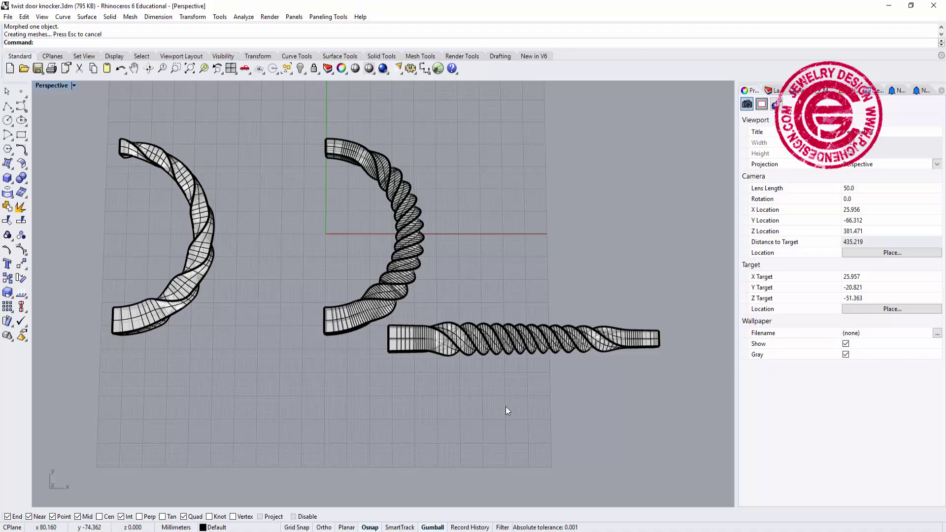
left_click_drag(506, 407, 489, 296)
key("Delete")
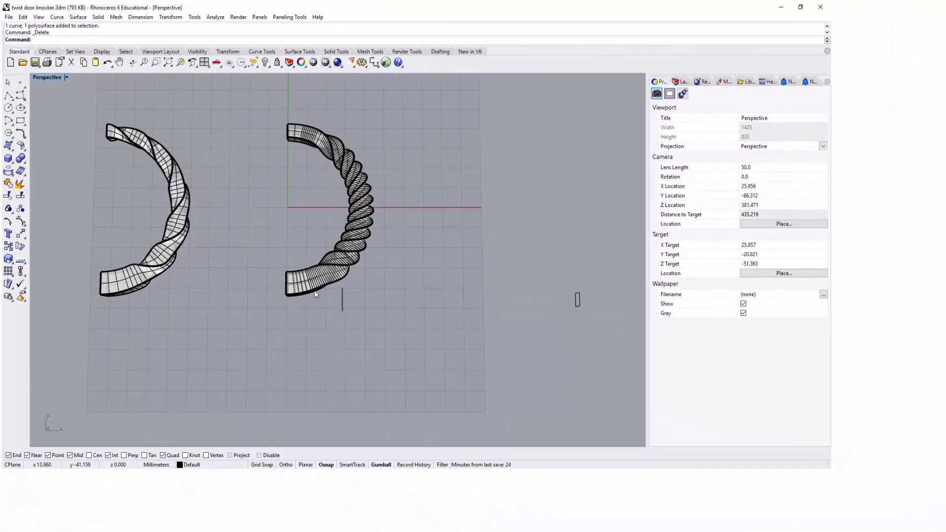
left_click(326, 311)
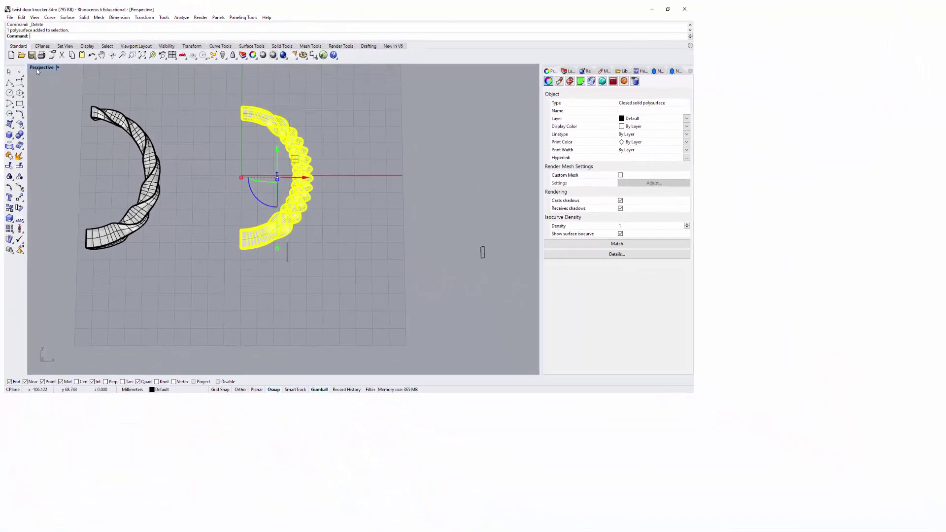
double_click(37, 69)
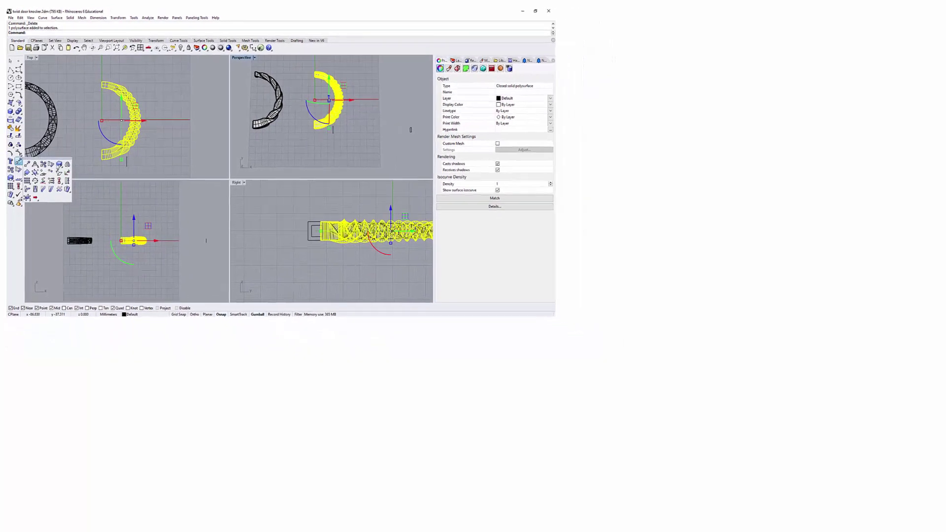
left_click(18, 152)
left_click(63, 154)
Mirror the half ring across the vertical axis to form the complete ring
left_click(98, 114)
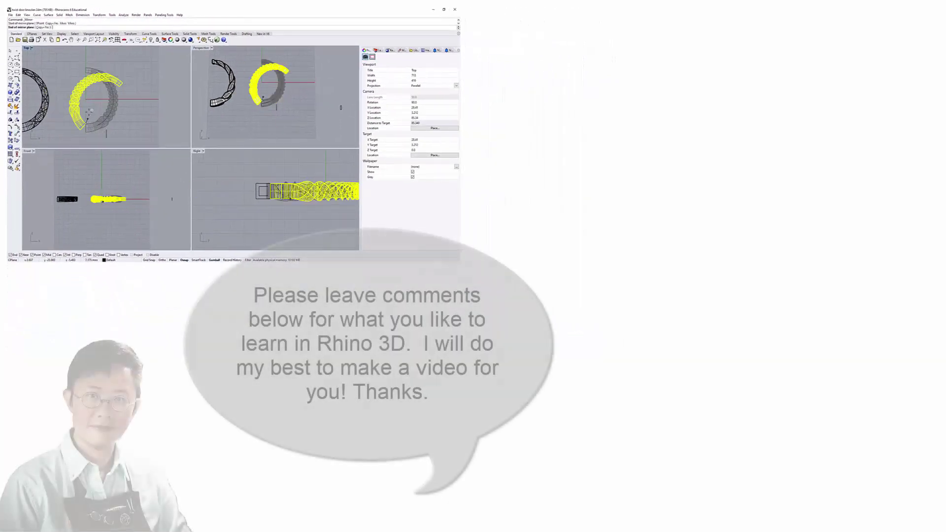
left_click(100, 135)
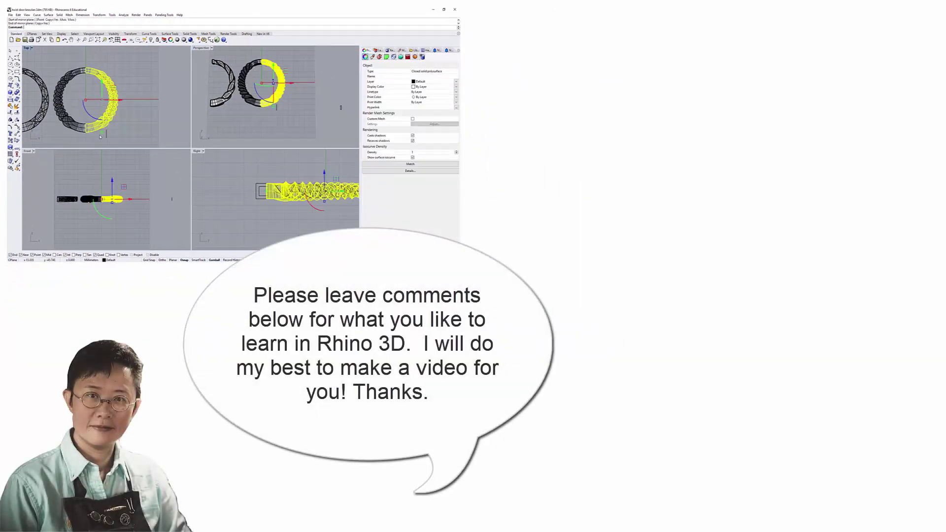
double_click(198, 50)
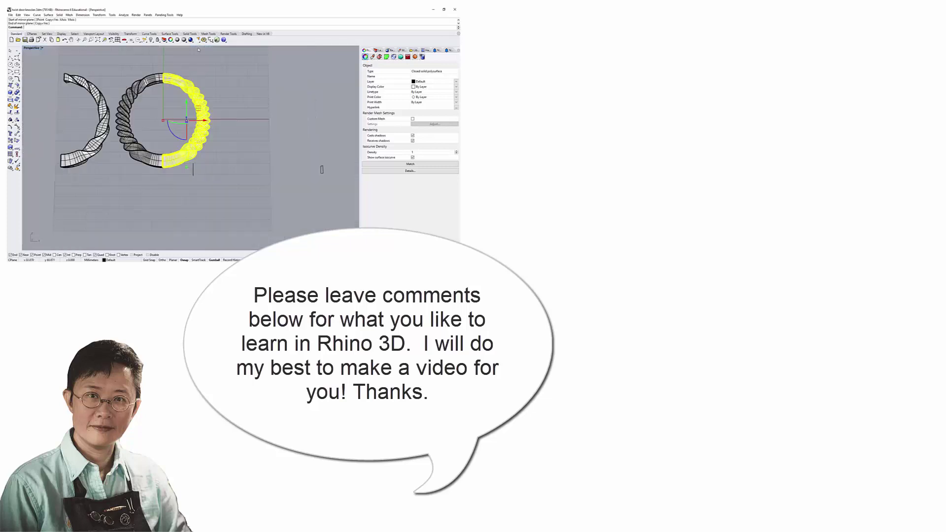
left_click(163, 123)
right_click_drag(216, 127, 179, 128, "shift")
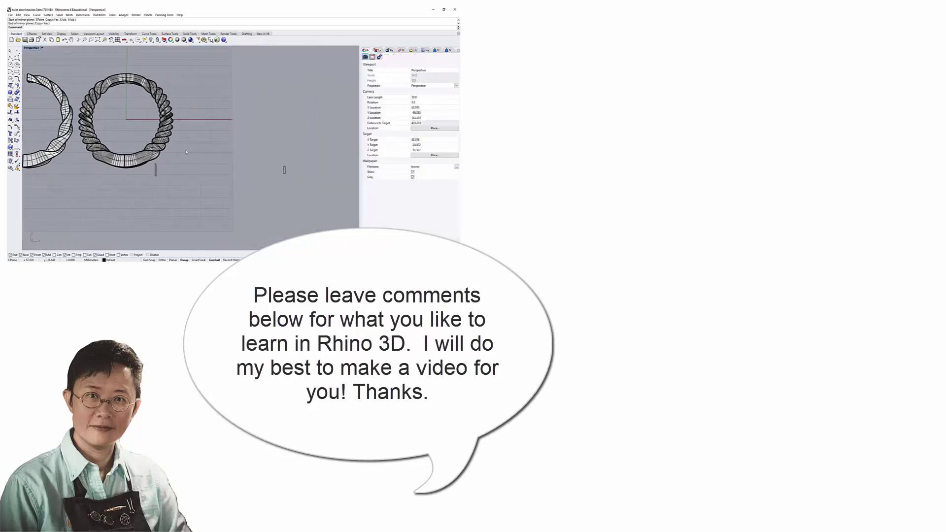
Boolean Union both halves into one solid and inspect the finished rope ring
left_click(168, 143)
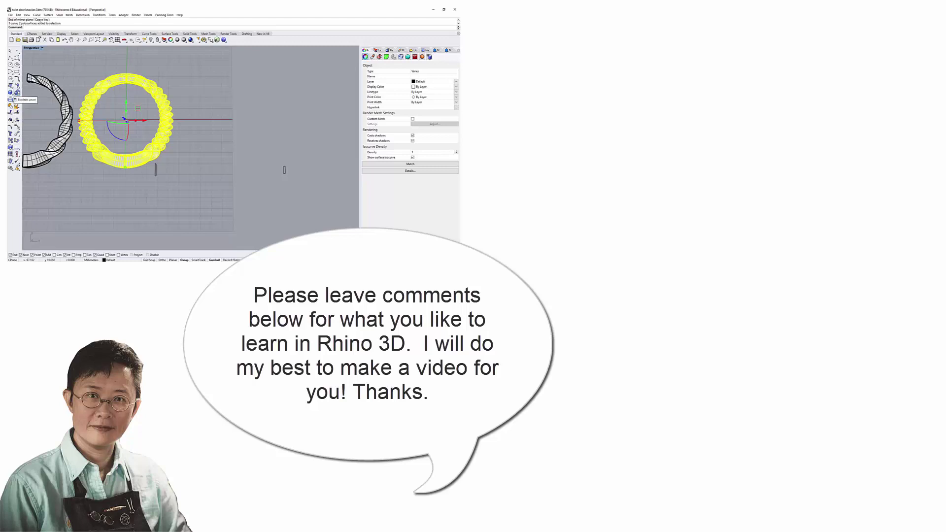
left_click(10, 106)
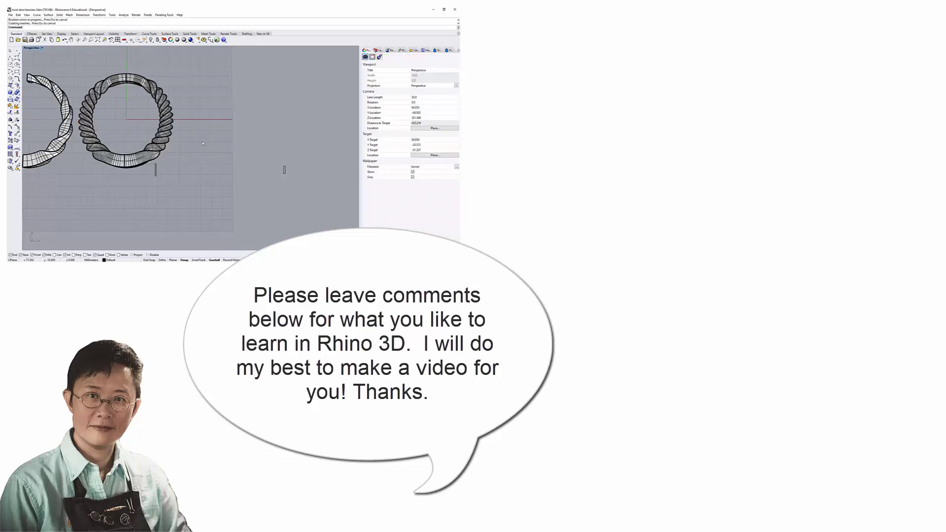
right_click_drag(203, 143, 205, 124)
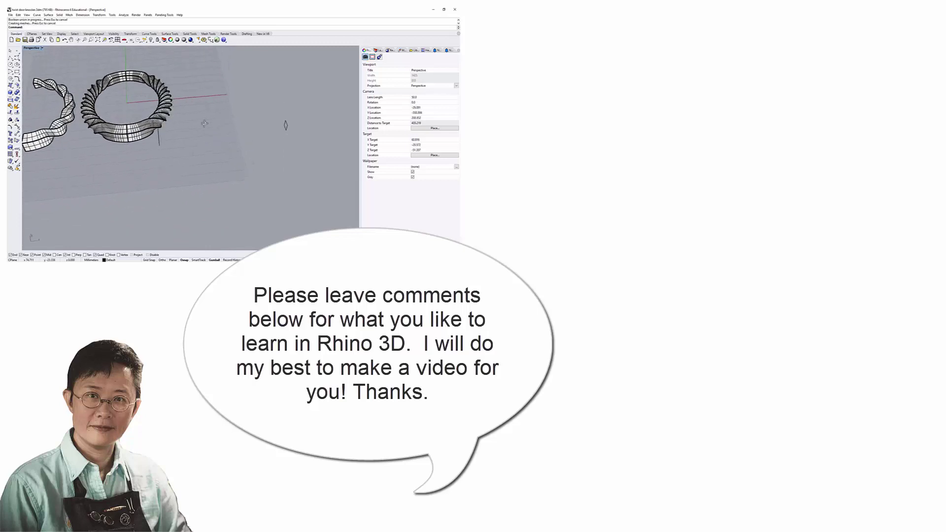
mouse_move(204, 124)
right_mouse_down()
mouse_move(193, 151)
mouse_move(211, 149)
right_mouse_up()
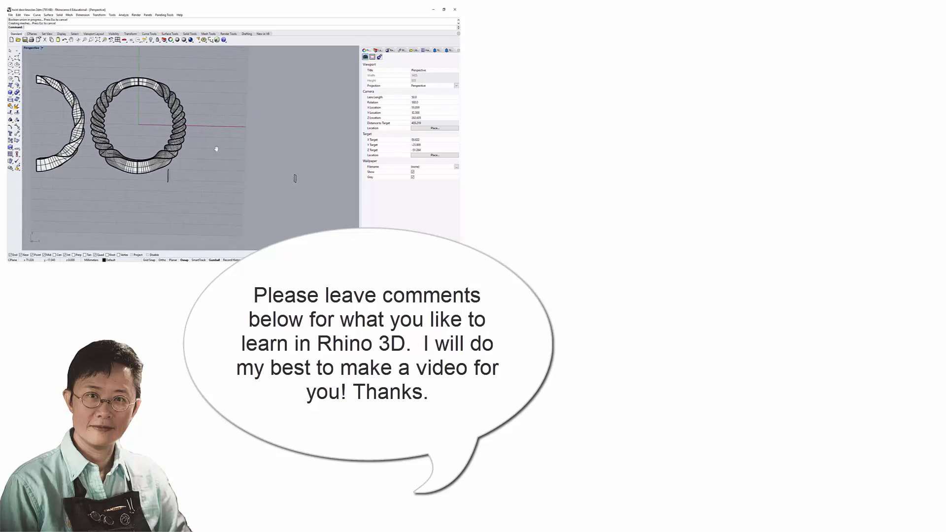